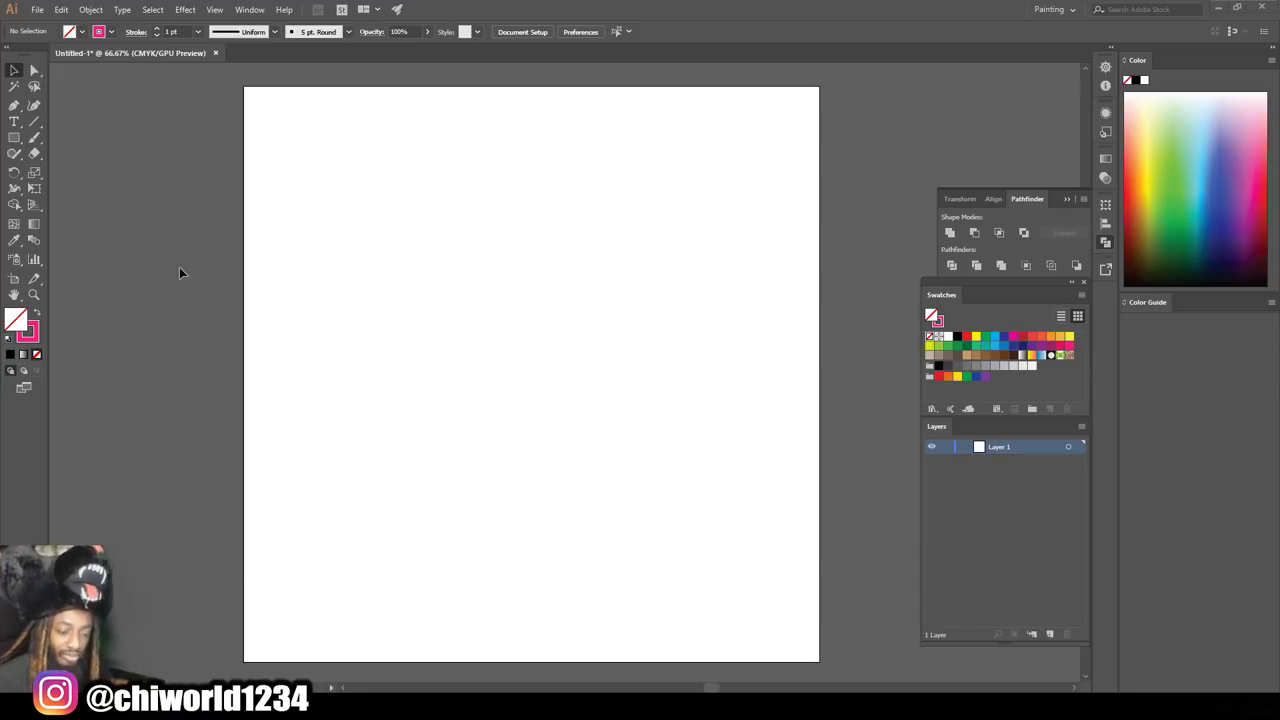
Set the stroke colour to light pink at 54% opacity.
{"action": "double_click", "coordinate": [30, 334]}
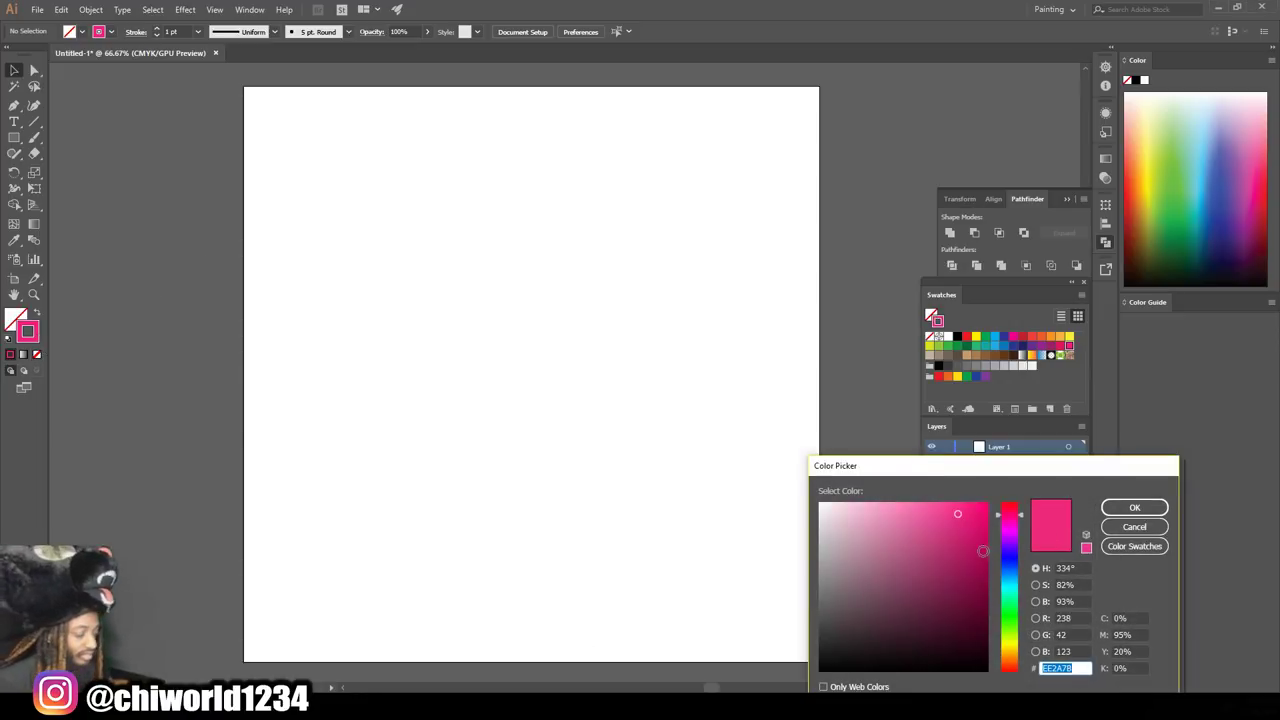
{"action": "left_click", "coordinate": [951, 512]}
{"action": "left_click_drag", "start_coordinate": [951, 512], "coordinate": [922, 485]}
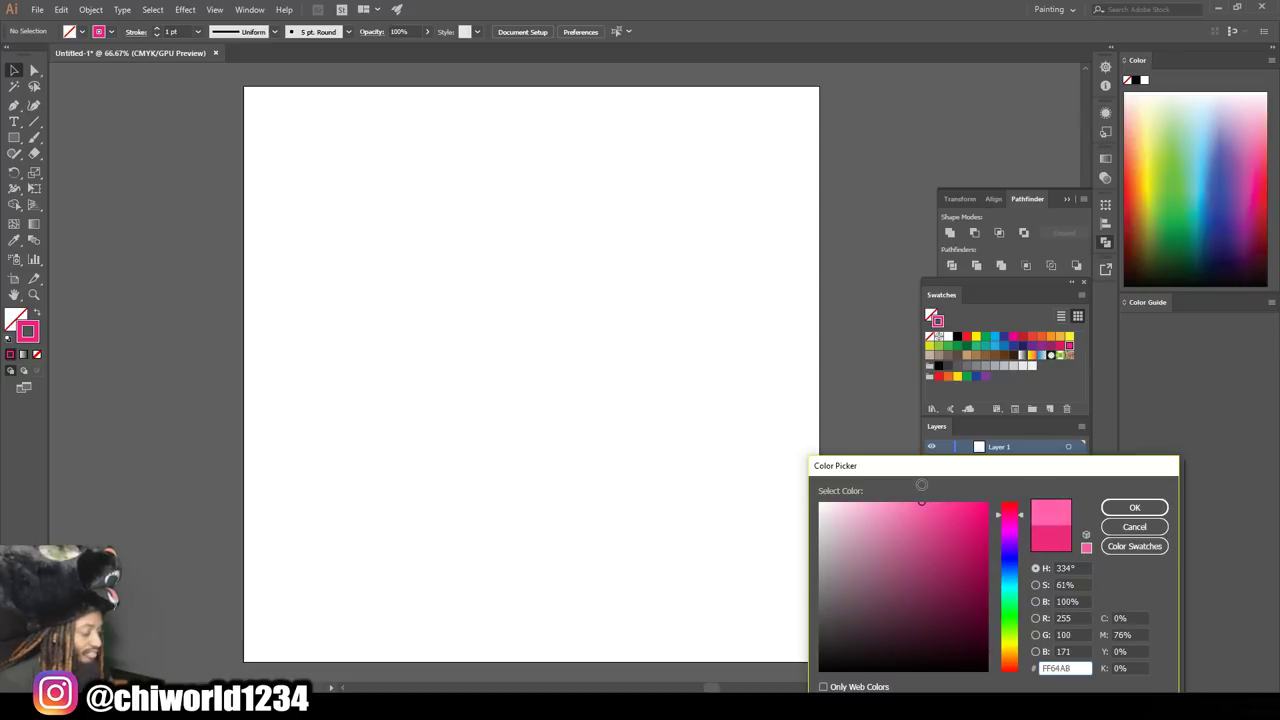
{"action": "left_click", "coordinate": [1134, 507]}
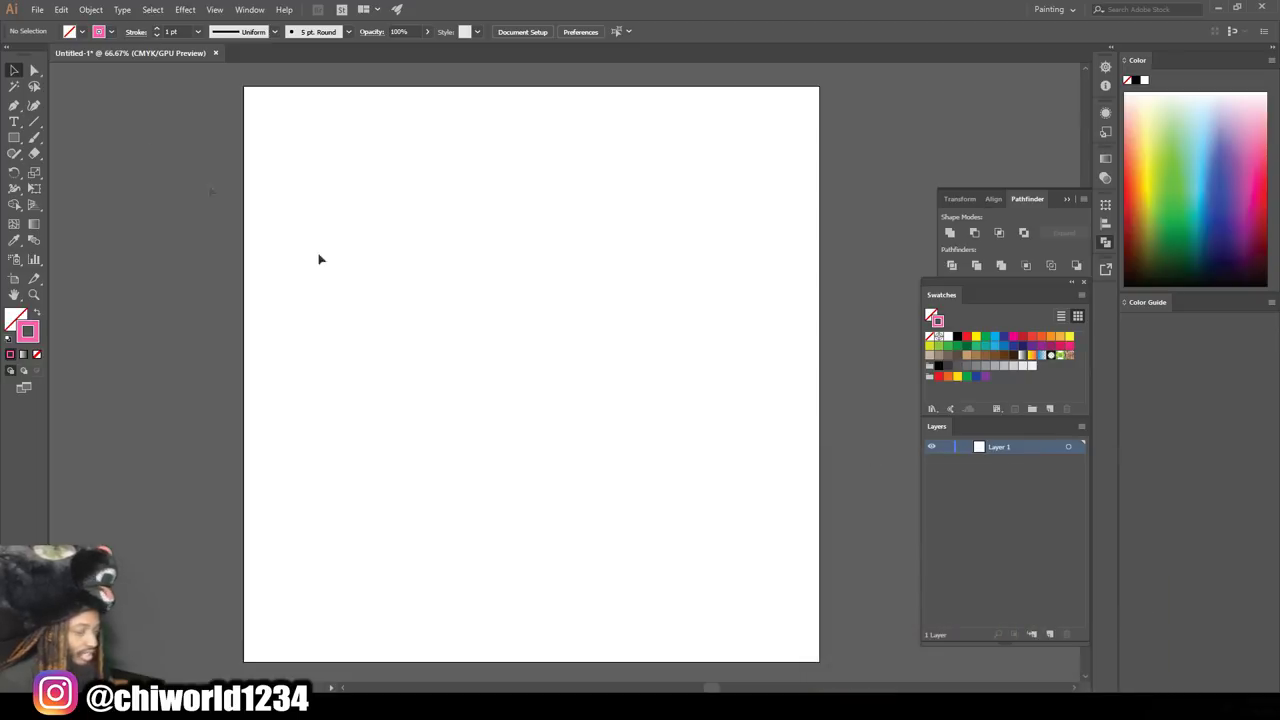
{"action": "left_click", "coordinate": [427, 32]}
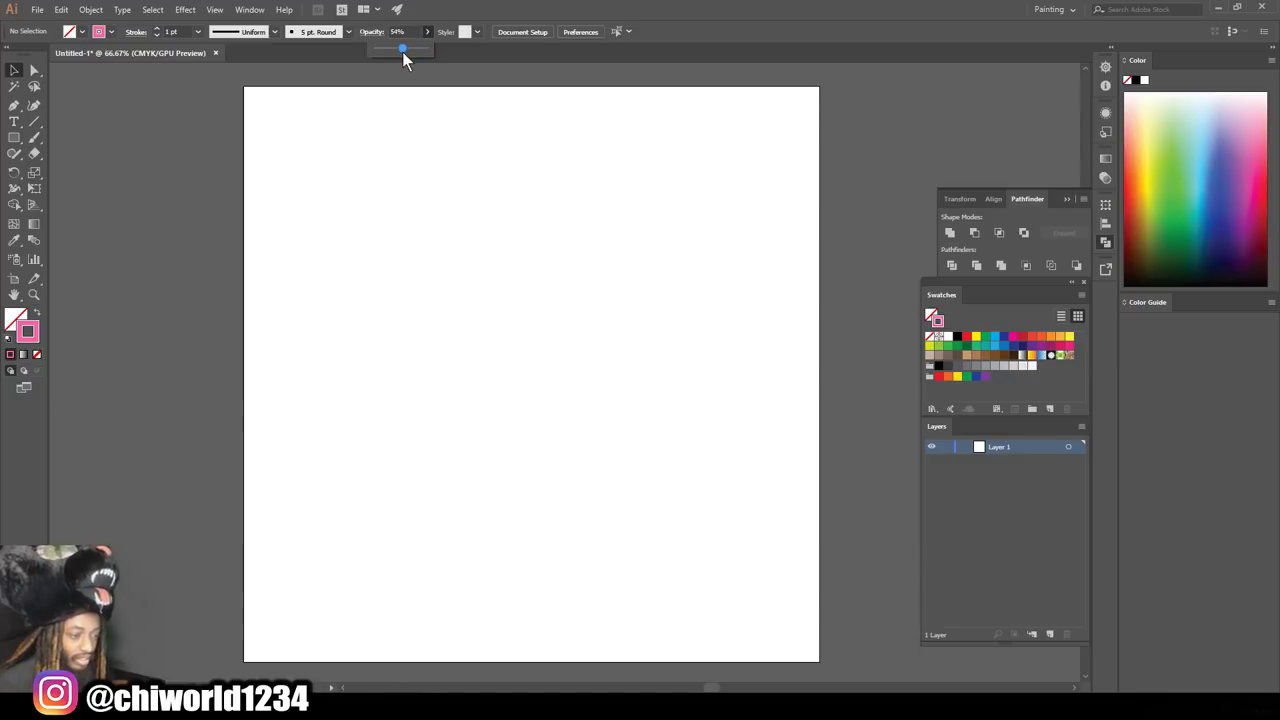
Choose the Paintbrush tool and review its options, briefly checking the Rectangle settings.
{"action": "left_click", "coordinate": [35, 137]}
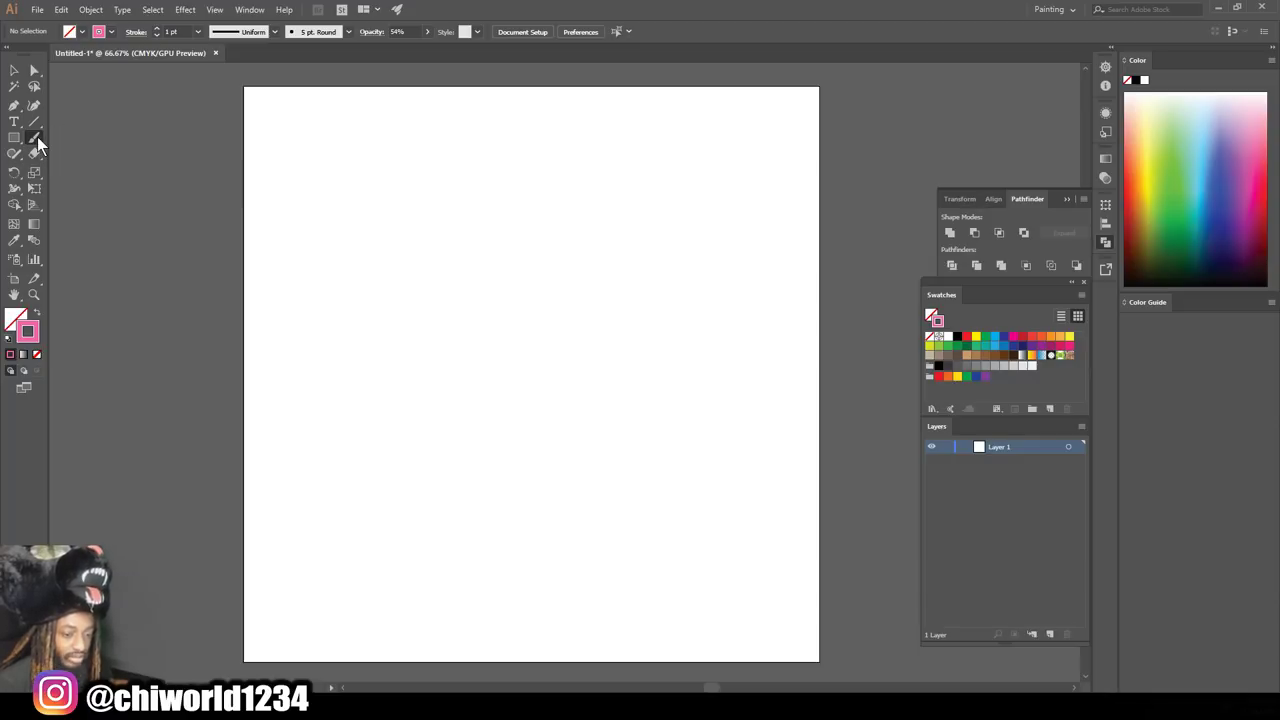
{"action": "double_click", "coordinate": [37, 137]}
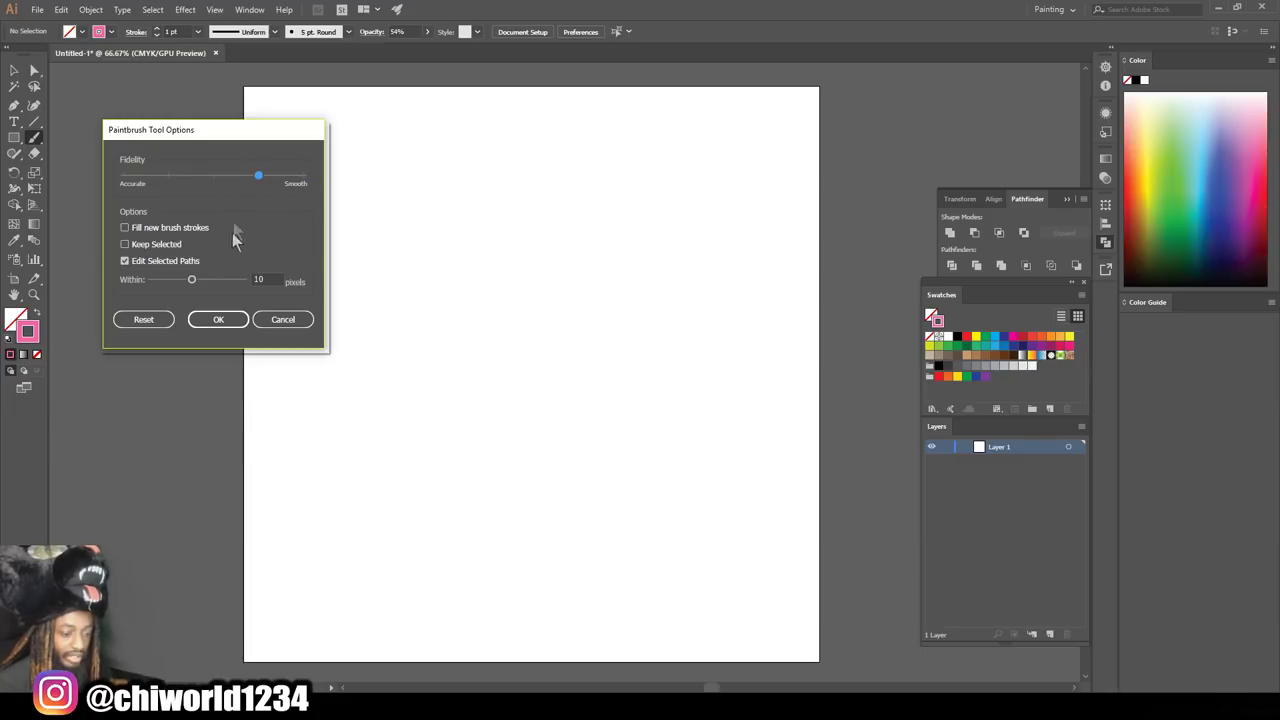
{"action": "left_click", "coordinate": [219, 319]}
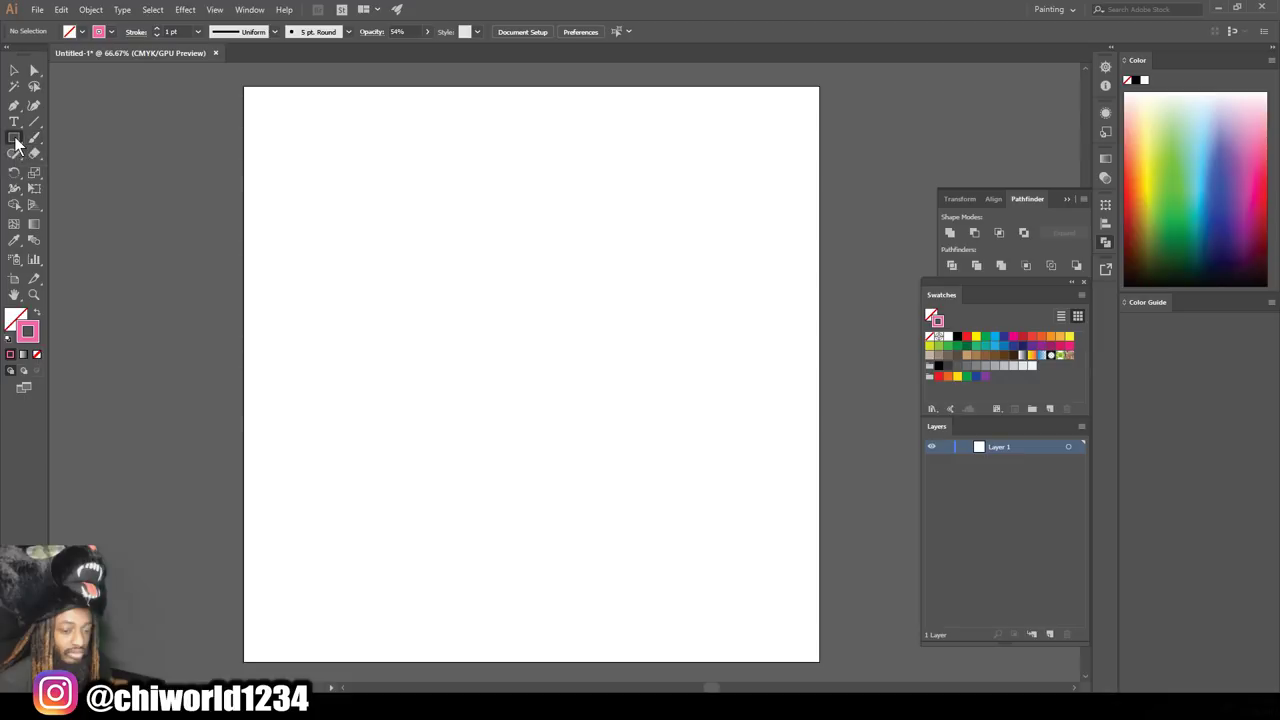
{"action": "left_click", "coordinate": [14, 138]}
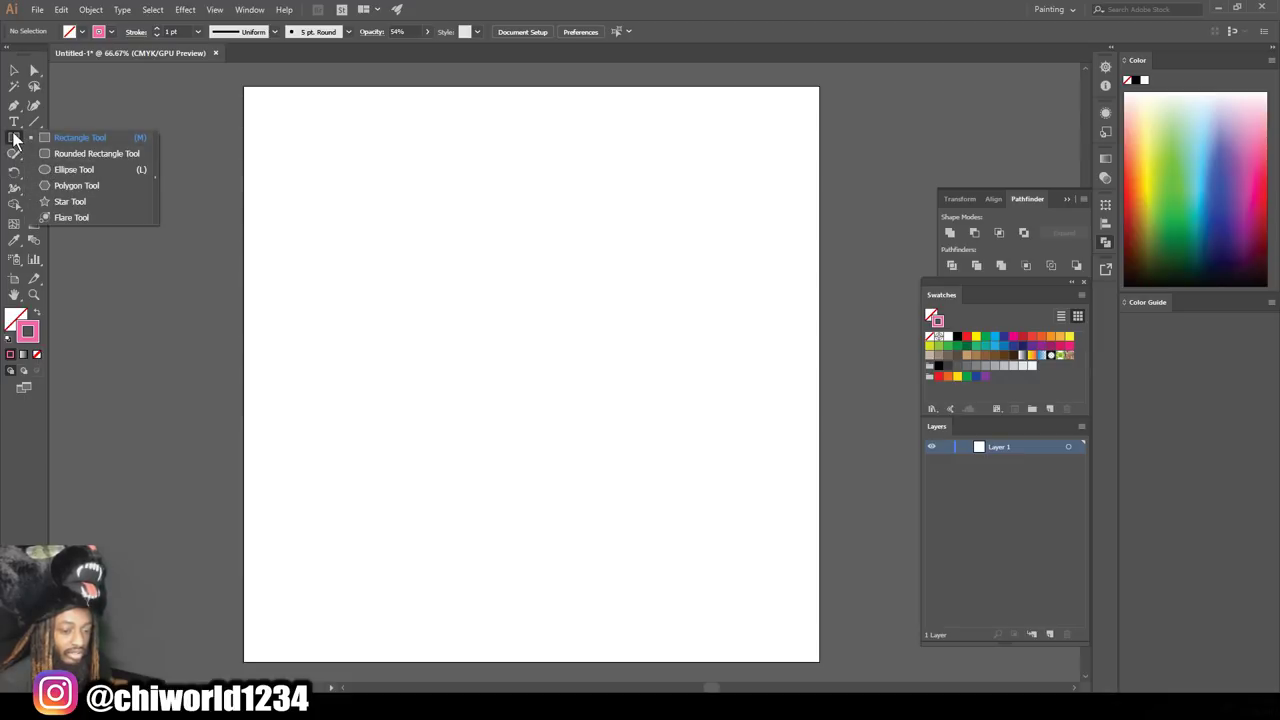
{"action": "double_click", "coordinate": [14, 137]}
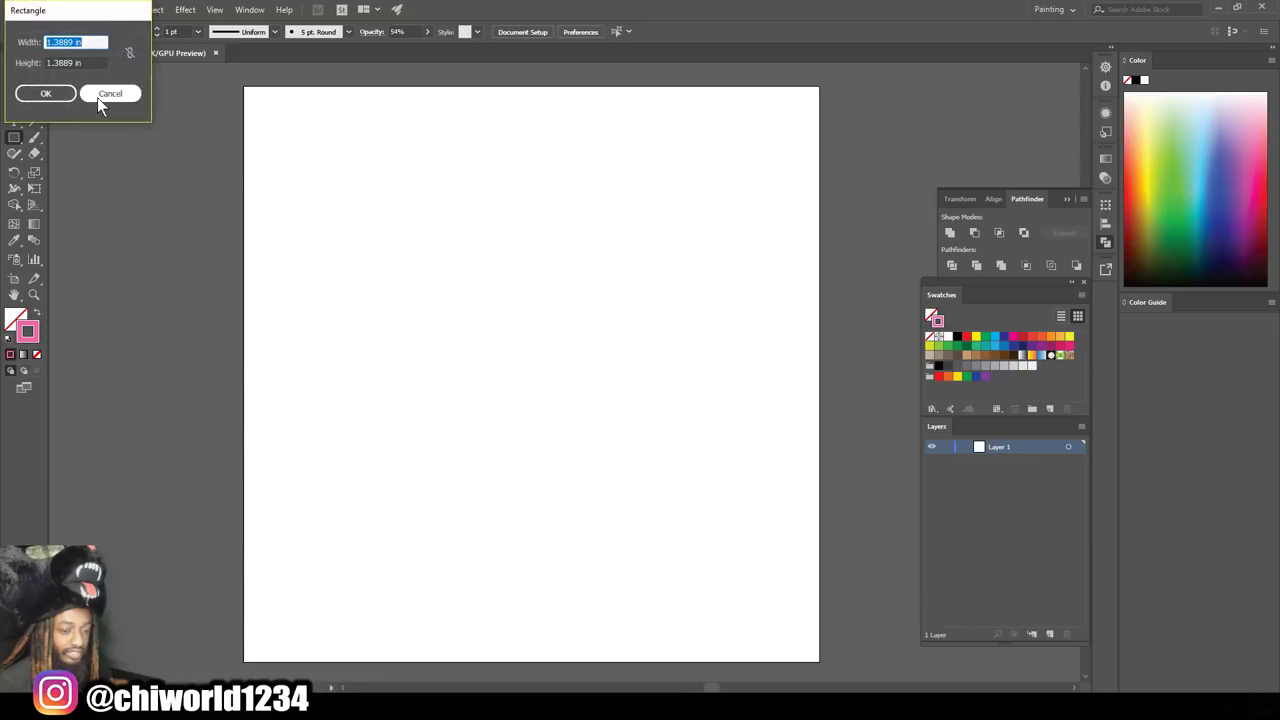
{"action": "left_click", "coordinate": [100, 95]}
{"action": "left_click", "coordinate": [35, 139]}
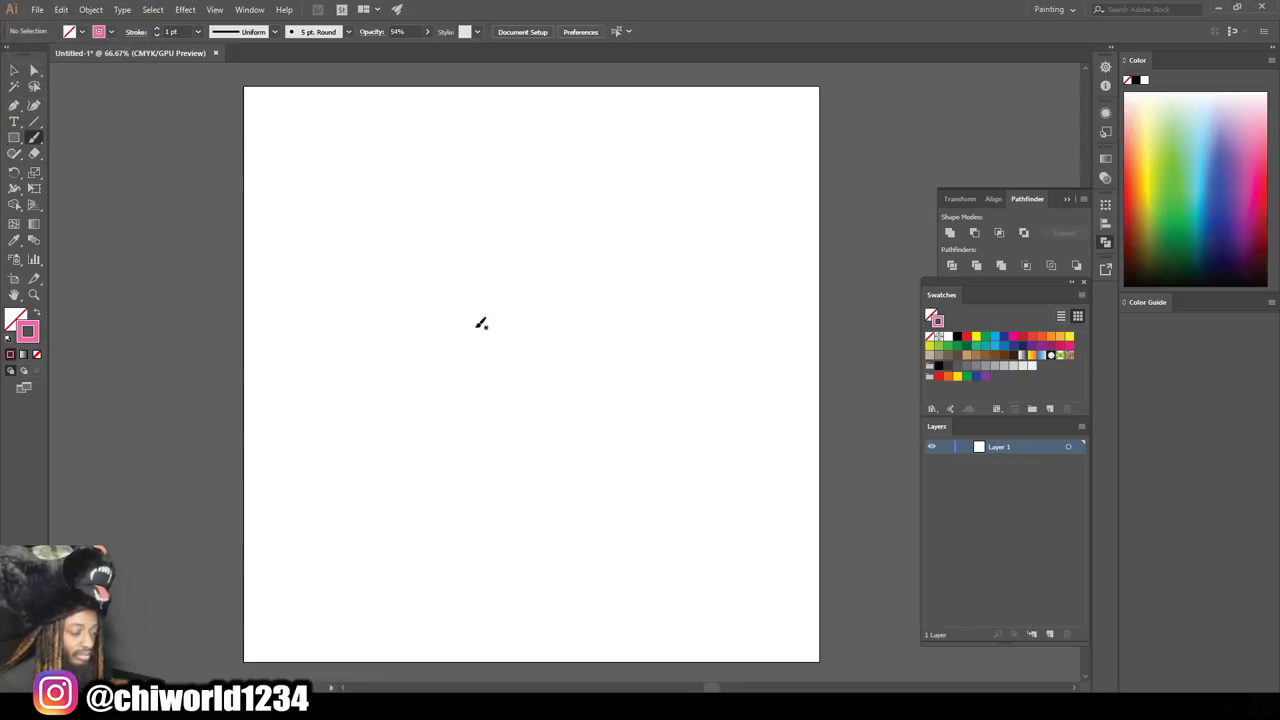
Sketch the round head, collar lobes, right side of the body and the legs.
{"action": "mouse_move", "coordinate": [476, 325]}
{"action": "left_mouse_down"}
{"action": "mouse_move", "coordinate": [498, 336]}
{"action": "mouse_move", "coordinate": [600, 320]}
{"action": "mouse_move", "coordinate": [637, 214]}
{"action": "mouse_move", "coordinate": [540, 151]}
{"action": "mouse_move", "coordinate": [469, 212]}
{"action": "mouse_move", "coordinate": [457, 271]}
{"action": "mouse_move", "coordinate": [557, 346]}
{"action": "mouse_move", "coordinate": [634, 277]}
{"action": "mouse_move", "coordinate": [598, 163]}
{"action": "mouse_move", "coordinate": [480, 160]}
{"action": "mouse_move", "coordinate": [443, 257]}
{"action": "mouse_move", "coordinate": [522, 346]}
{"action": "mouse_move", "coordinate": [457, 280]}
{"action": "mouse_move", "coordinate": [471, 180]}
{"action": "mouse_move", "coordinate": [545, 146]}
{"action": "mouse_move", "coordinate": [620, 177]}
{"action": "mouse_move", "coordinate": [623, 318]}
{"action": "left_mouse_up"}
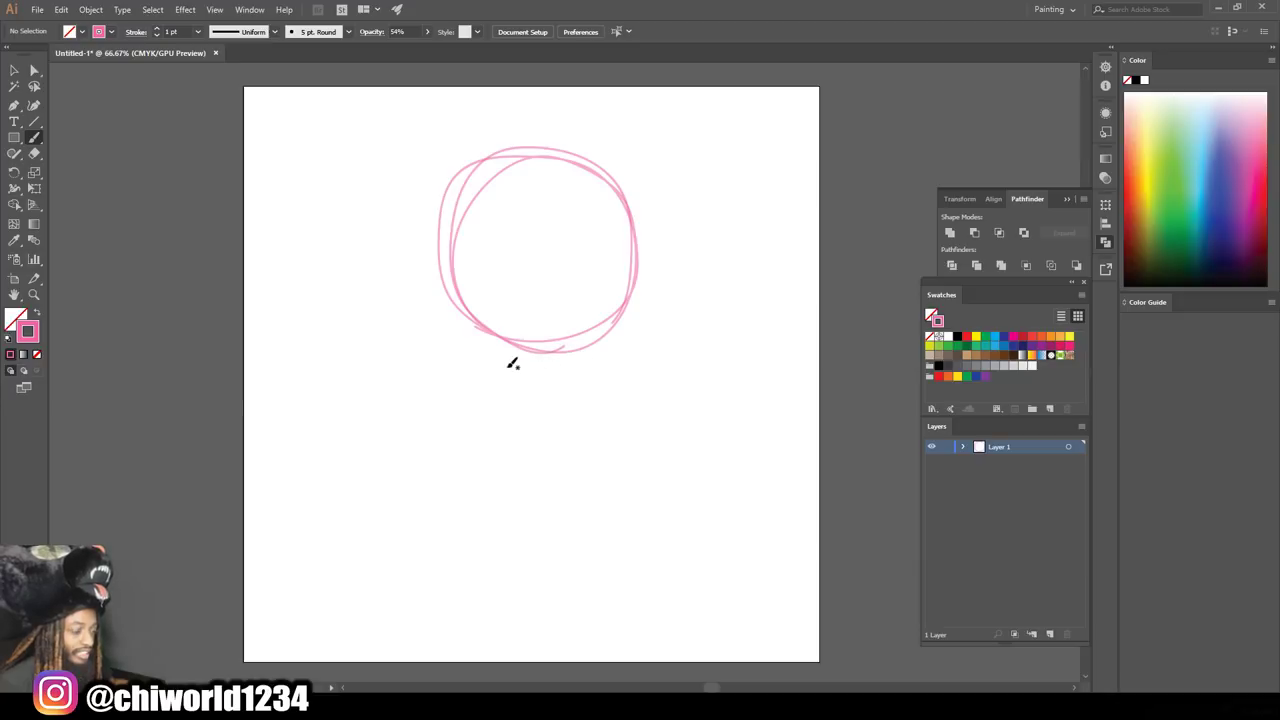
{"action": "mouse_move", "coordinate": [504, 368]}
{"action": "left_mouse_down"}
{"action": "mouse_move", "coordinate": [540, 370]}
{"action": "mouse_move", "coordinate": [548, 338]}
{"action": "mouse_move", "coordinate": [508, 328]}
{"action": "mouse_move", "coordinate": [478, 344]}
{"action": "mouse_move", "coordinate": [520, 366]}
{"action": "mouse_move", "coordinate": [560, 343]}
{"action": "mouse_move", "coordinate": [491, 329]}
{"action": "mouse_move", "coordinate": [557, 366]}
{"action": "mouse_move", "coordinate": [609, 363]}
{"action": "mouse_move", "coordinate": [600, 334]}
{"action": "mouse_move", "coordinate": [551, 352]}
{"action": "mouse_move", "coordinate": [563, 337]}
{"action": "mouse_move", "coordinate": [606, 349]}
{"action": "mouse_move", "coordinate": [590, 380]}
{"action": "left_mouse_up"}
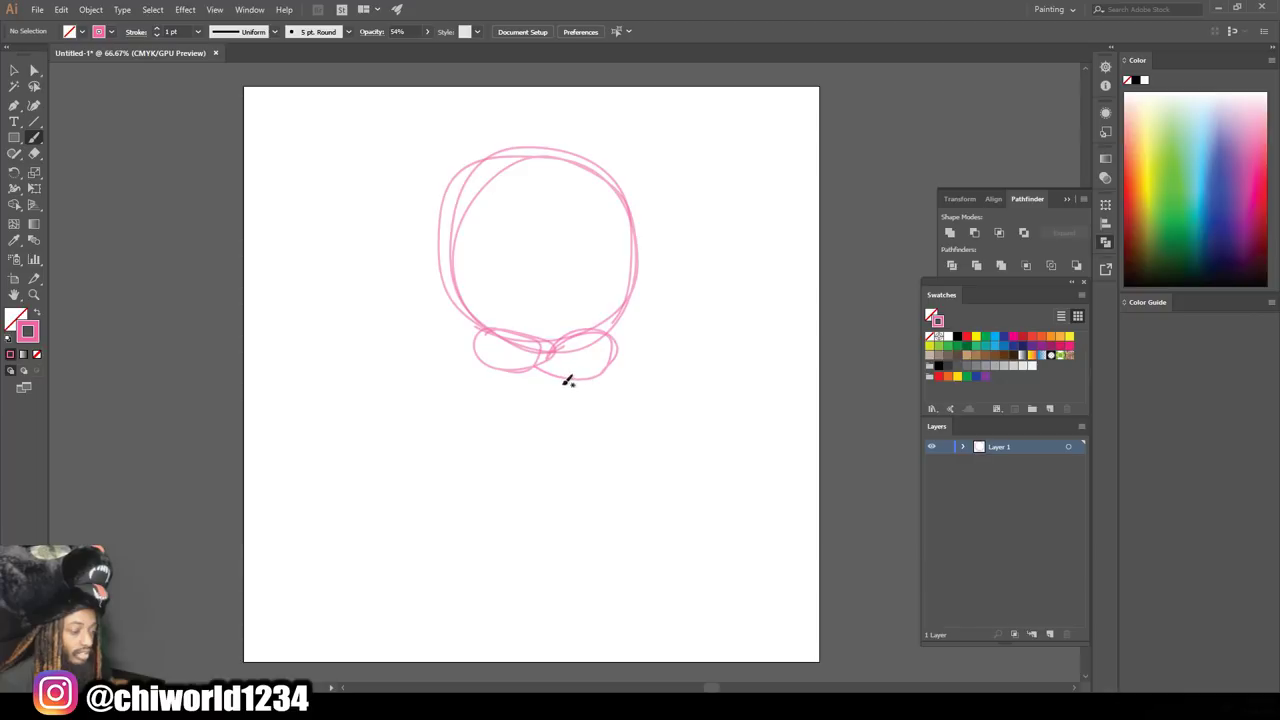
{"action": "mouse_move", "coordinate": [587, 375]}
{"action": "left_mouse_down"}
{"action": "mouse_move", "coordinate": [609, 514]}
{"action": "mouse_move", "coordinate": [560, 460]}
{"action": "mouse_move", "coordinate": [597, 517]}
{"action": "mouse_move", "coordinate": [608, 406]}
{"action": "mouse_move", "coordinate": [598, 400]}
{"action": "mouse_move", "coordinate": [611, 512]}
{"action": "mouse_move", "coordinate": [595, 381]}
{"action": "mouse_move", "coordinate": [603, 506]}
{"action": "left_mouse_up"}
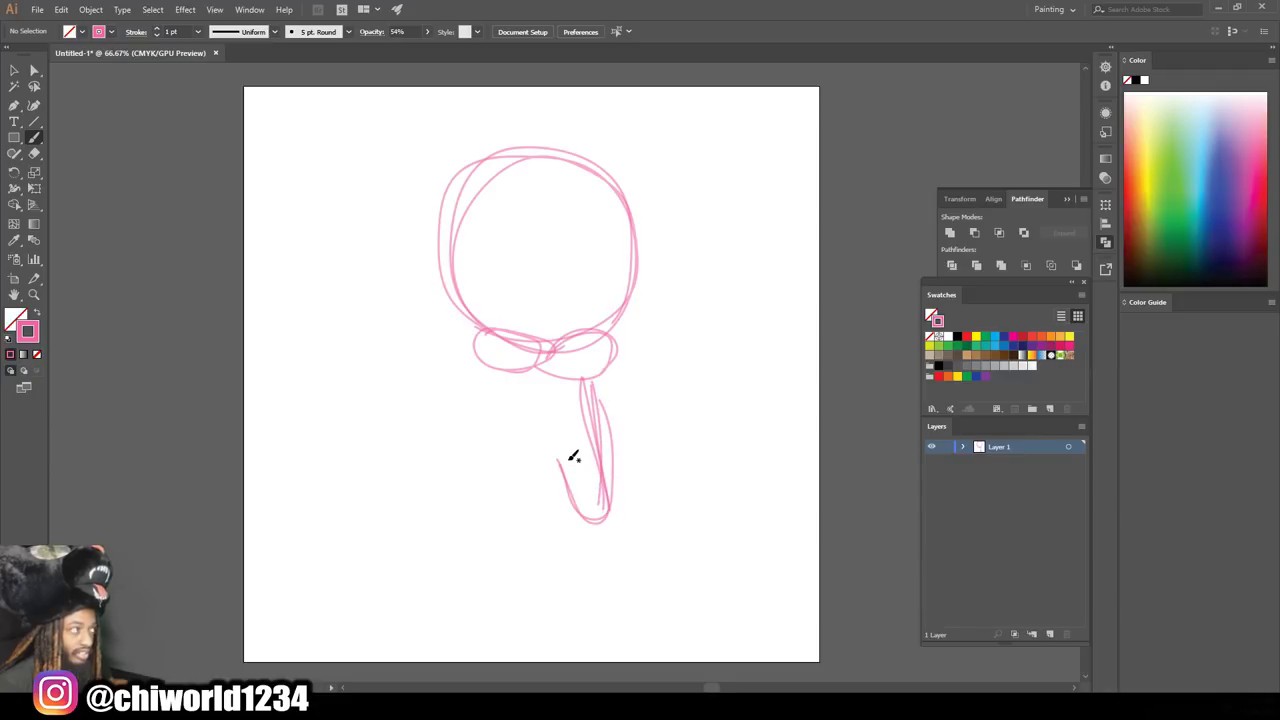
{"action": "mouse_move", "coordinate": [559, 461]}
{"action": "left_mouse_down"}
{"action": "mouse_move", "coordinate": [554, 449]}
{"action": "mouse_move", "coordinate": [523, 515]}
{"action": "mouse_move", "coordinate": [504, 515]}
{"action": "mouse_move", "coordinate": [550, 454]}
{"action": "left_mouse_up"}
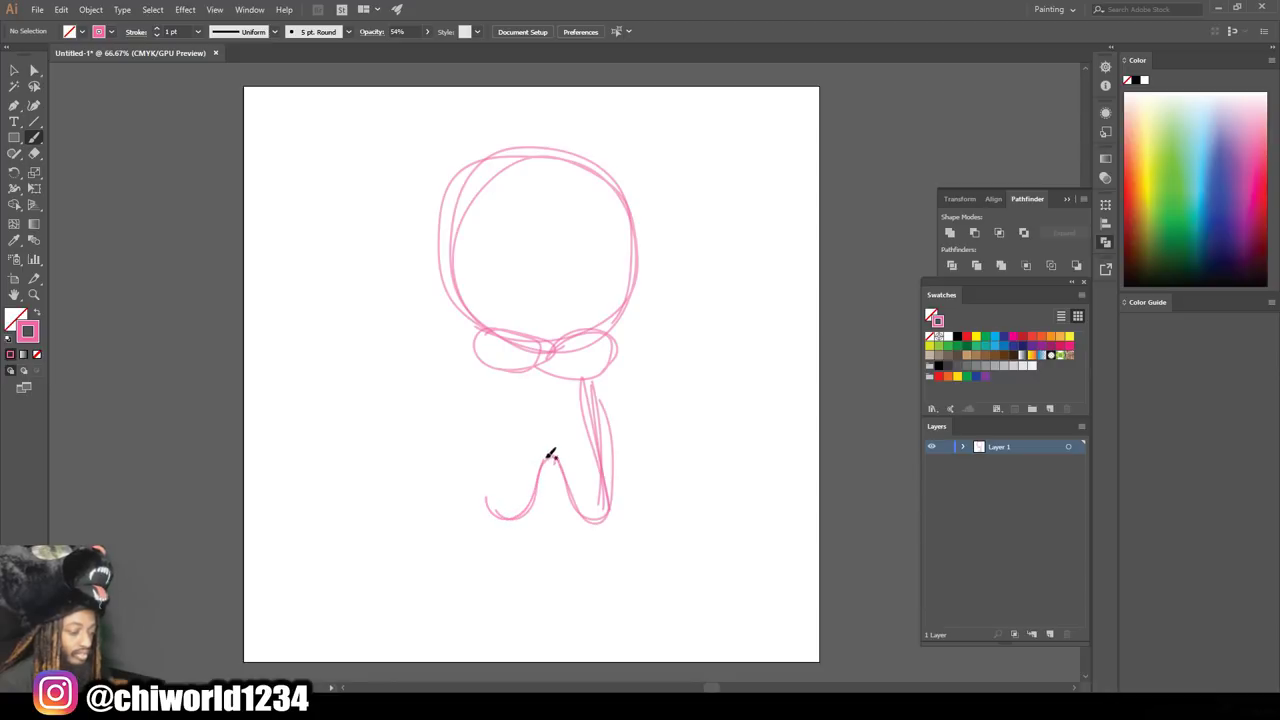
Add the left body side, waist line and shorts hems, and refine the collar.
{"action": "mouse_move", "coordinate": [488, 507]}
{"action": "left_mouse_down"}
{"action": "mouse_move", "coordinate": [513, 372]}
{"action": "mouse_move", "coordinate": [486, 491]}
{"action": "left_mouse_up"}
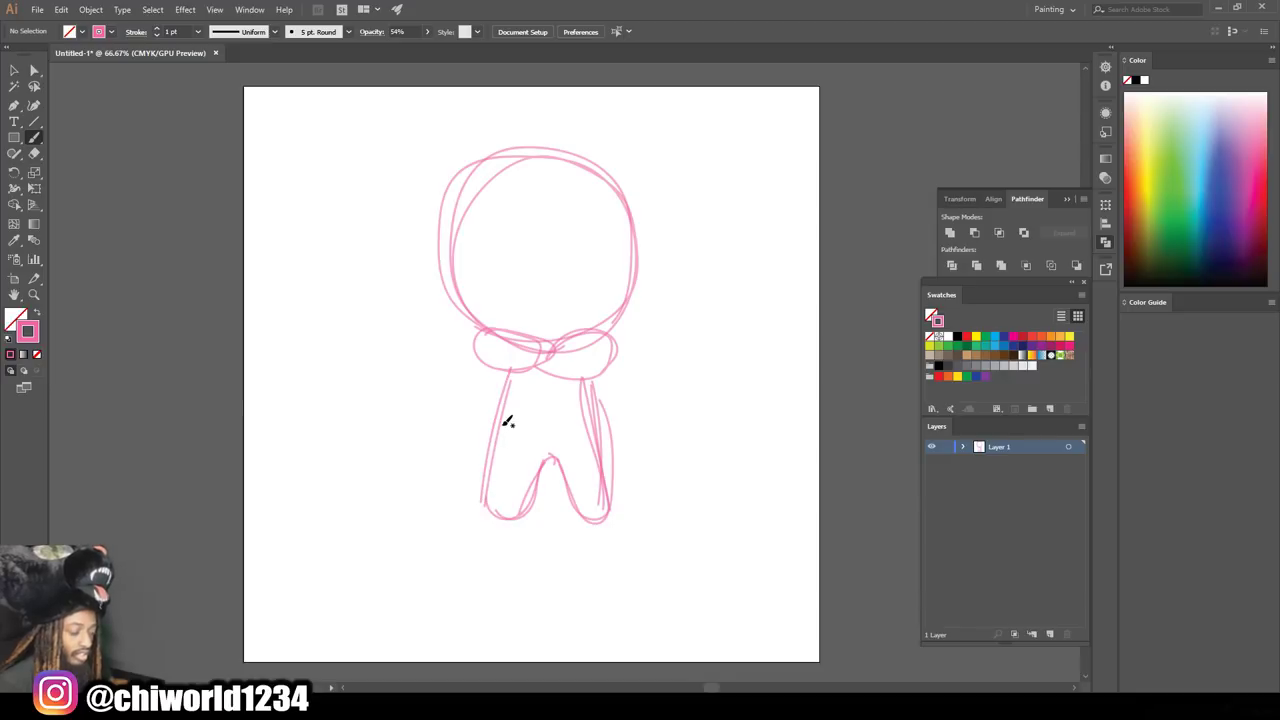
{"action": "left_click_drag", "start_coordinate": [494, 432], "coordinate": [590, 431]}
{"action": "left_click_drag", "start_coordinate": [494, 431], "coordinate": [600, 433]}
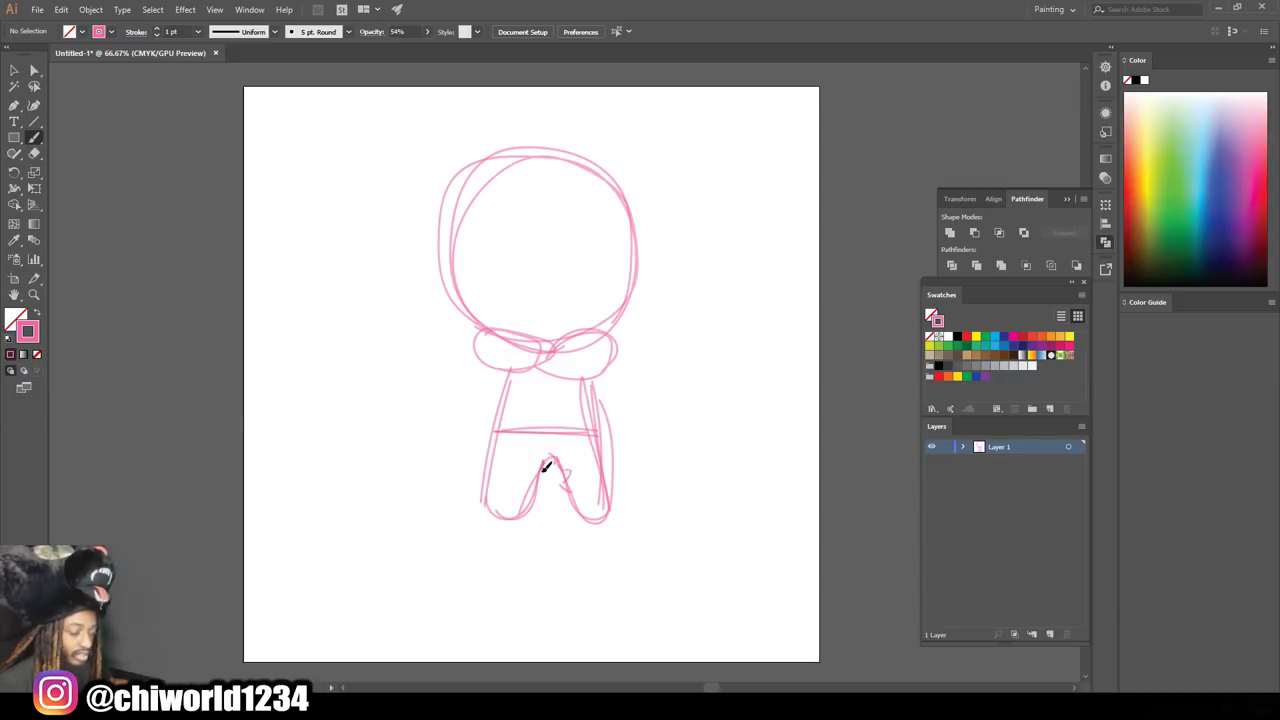
{"action": "mouse_move", "coordinate": [539, 484]}
{"action": "left_mouse_down"}
{"action": "mouse_move", "coordinate": [483, 482]}
{"action": "mouse_move", "coordinate": [540, 483]}
{"action": "mouse_move", "coordinate": [494, 474]}
{"action": "left_mouse_up"}
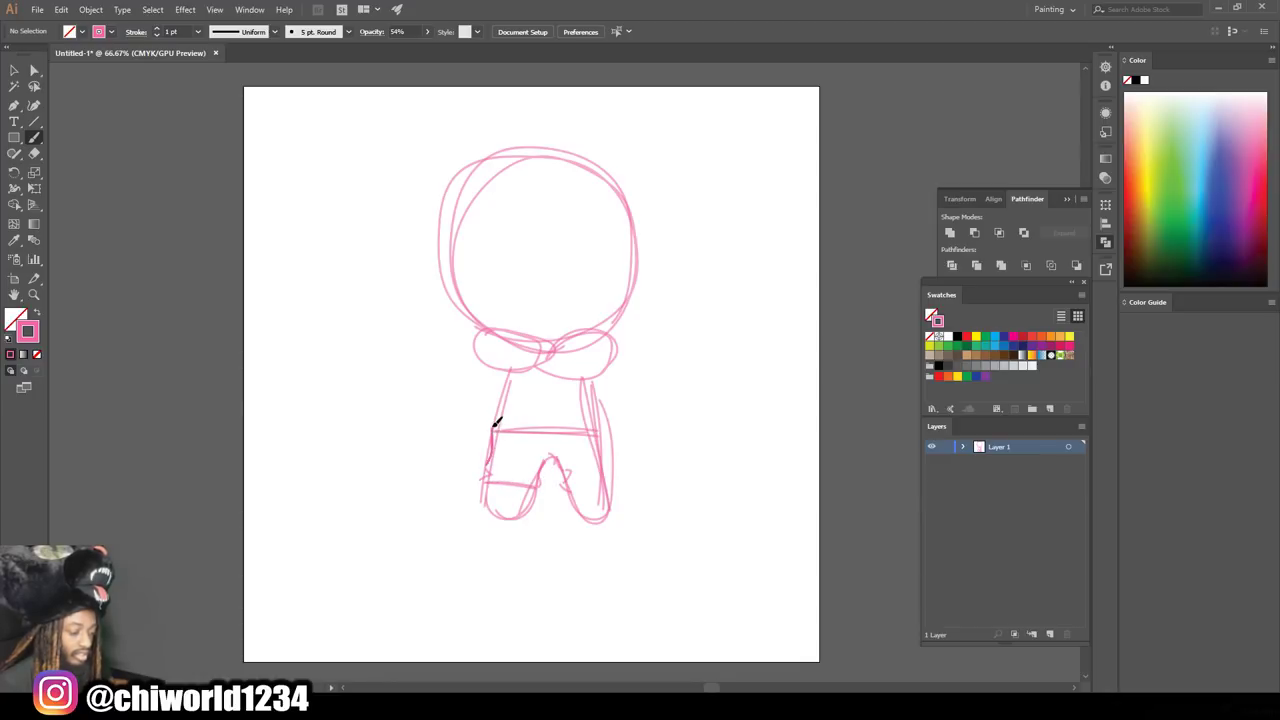
{"action": "mouse_move", "coordinate": [566, 487]}
{"action": "left_mouse_down"}
{"action": "mouse_move", "coordinate": [612, 478]}
{"action": "mouse_move", "coordinate": [590, 408]}
{"action": "left_mouse_up"}
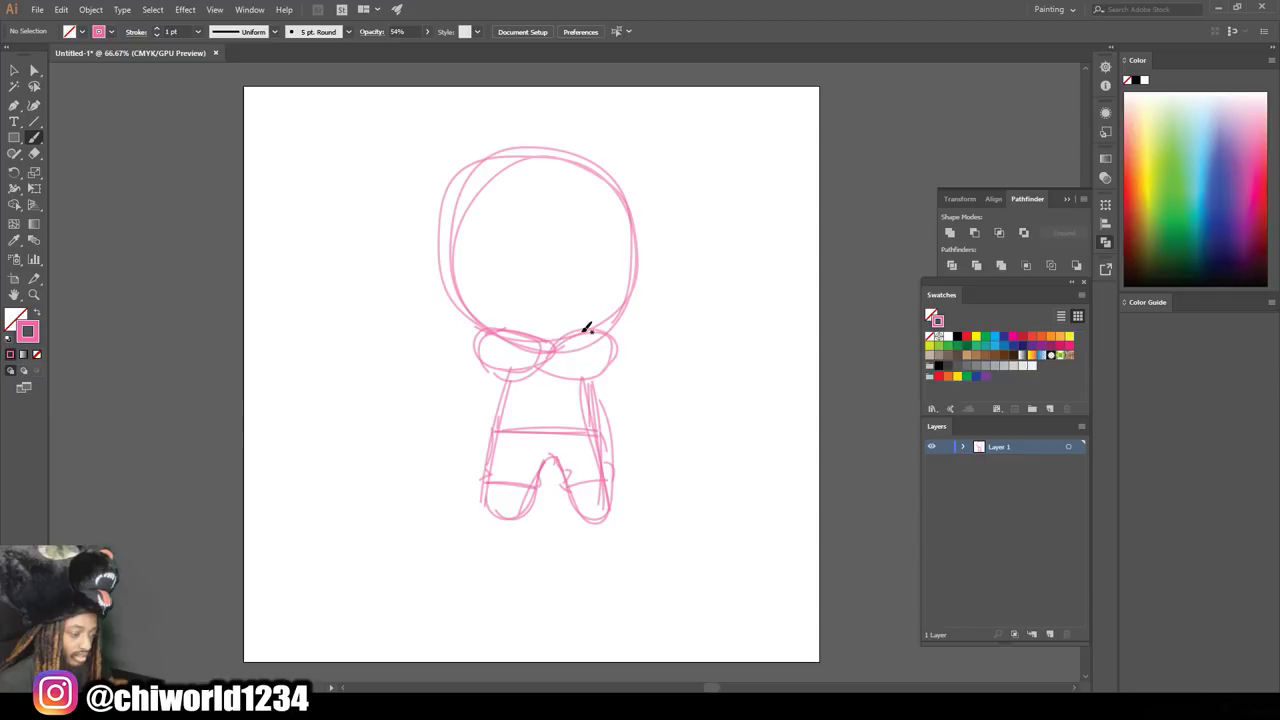
{"action": "left_click_drag", "start_coordinate": [594, 333], "coordinate": [600, 377]}
Detail the left collar, join the head to the collar, and outline the right hair.
{"action": "left_click_drag", "start_coordinate": [497, 365], "coordinate": [514, 323]}
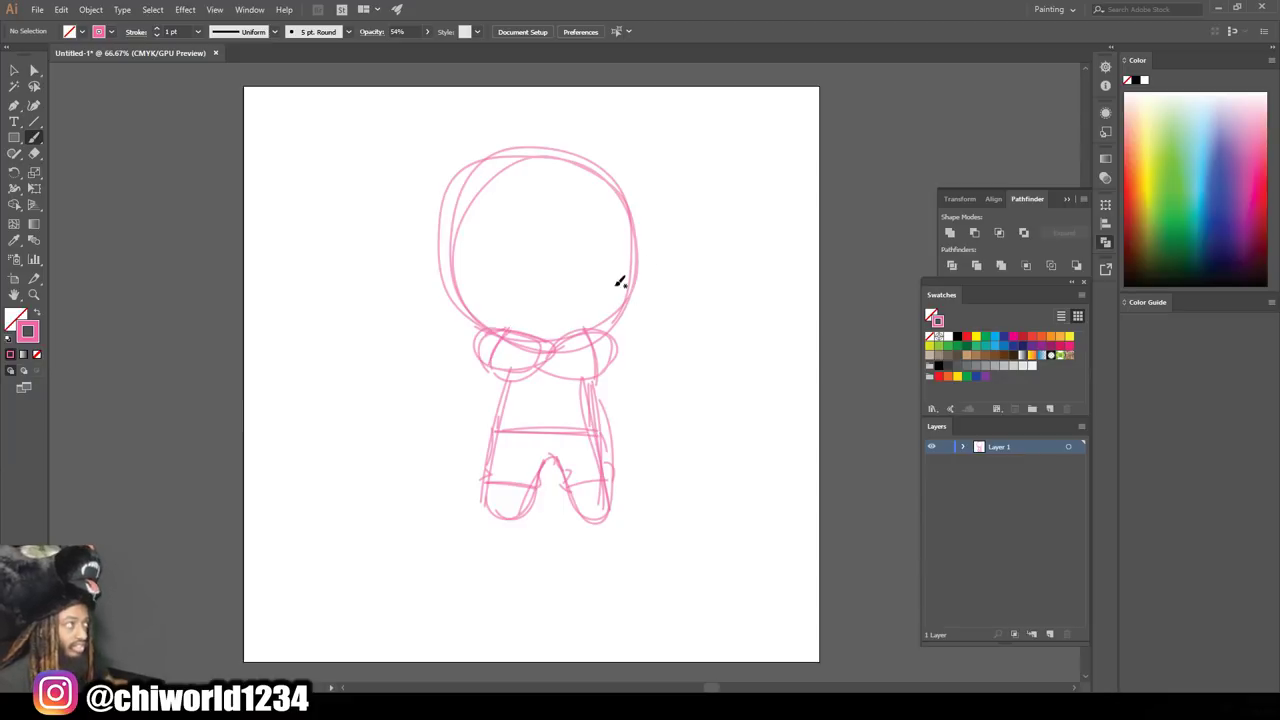
{"action": "mouse_move", "coordinate": [597, 332]}
{"action": "left_mouse_down"}
{"action": "mouse_move", "coordinate": [622, 318]}
{"action": "mouse_move", "coordinate": [631, 184]}
{"action": "left_mouse_up"}
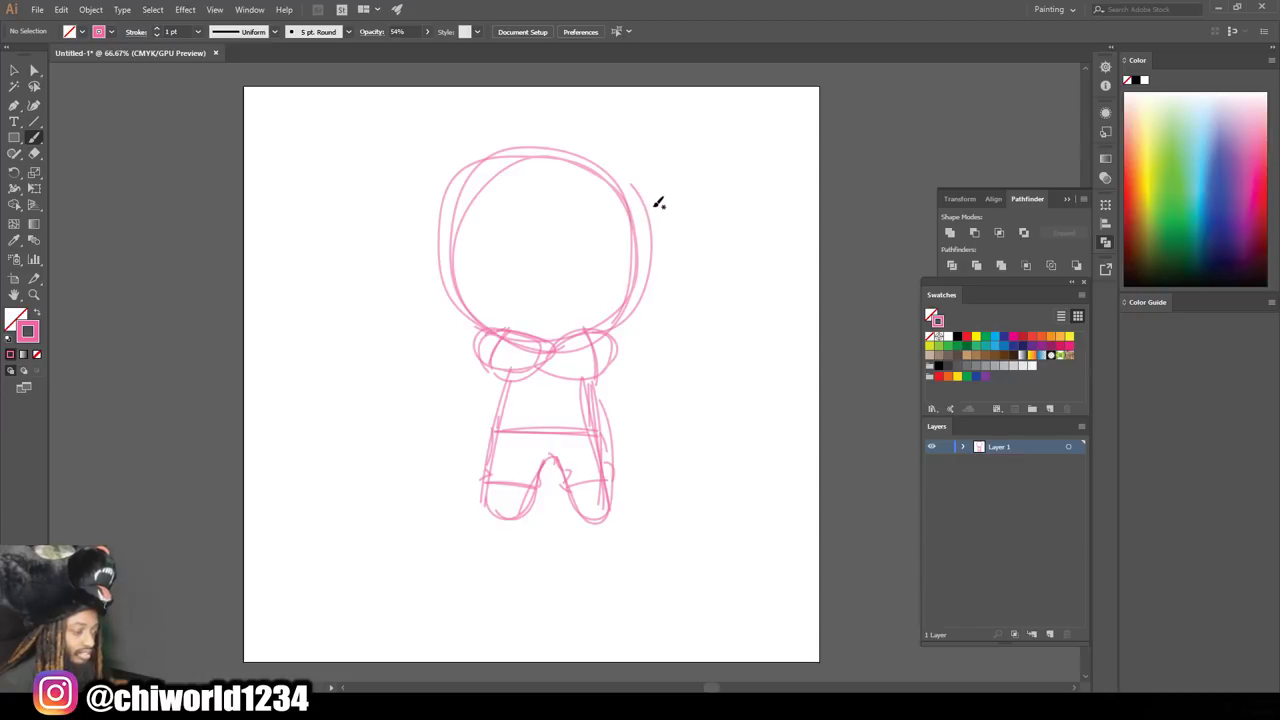
{"action": "left_click_drag", "start_coordinate": [654, 203], "coordinate": [559, 259]}
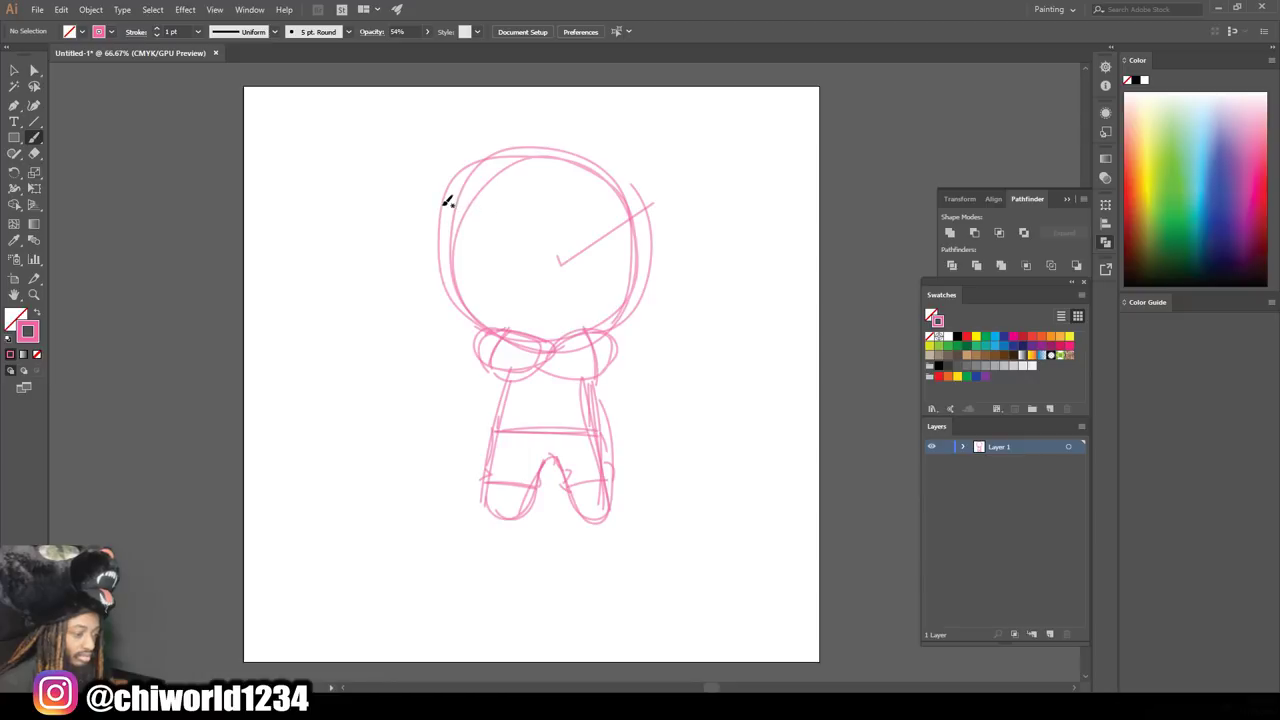
Draw a slanted angry eyebrow across the face, redrawing it until it sits right.
{"action": "left_click_drag", "start_coordinate": [443, 196], "coordinate": [503, 249]}
{"action": "left_click_drag", "start_coordinate": [541, 245], "coordinate": [542, 247]}
{"action": "key", "text": "ctrl+z"}
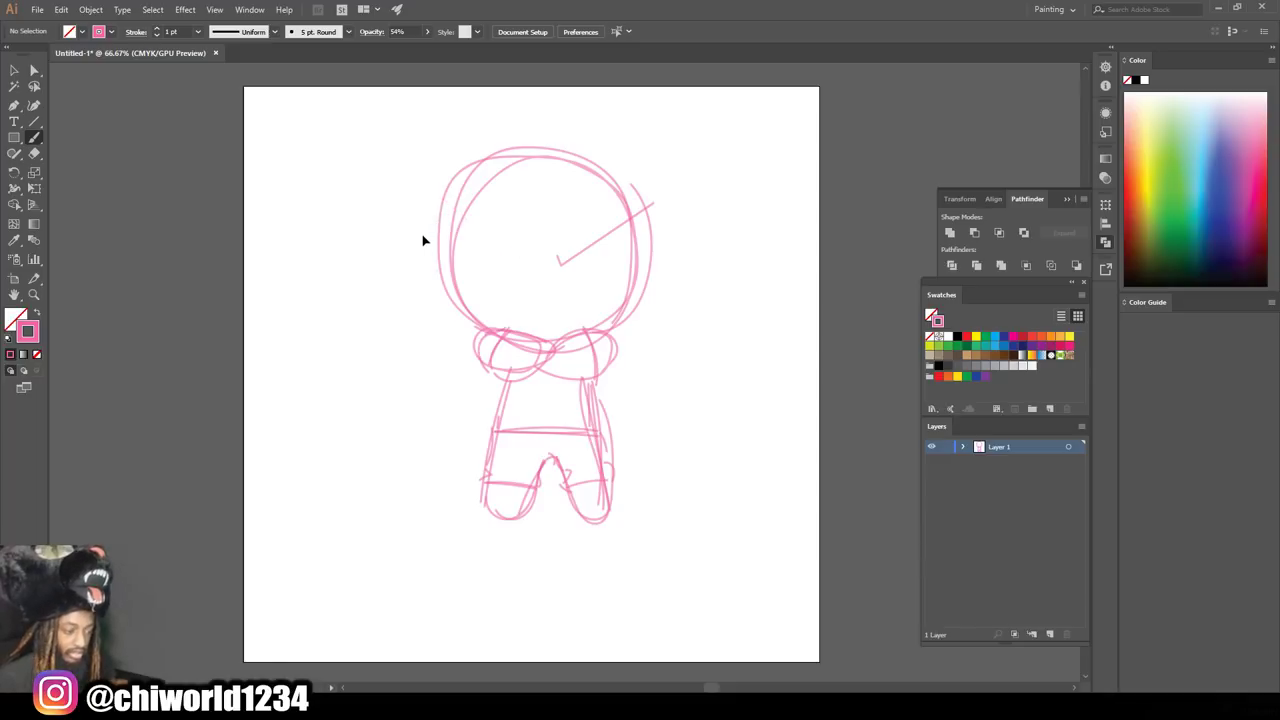
{"action": "left_click_drag", "start_coordinate": [434, 200], "coordinate": [539, 258]}
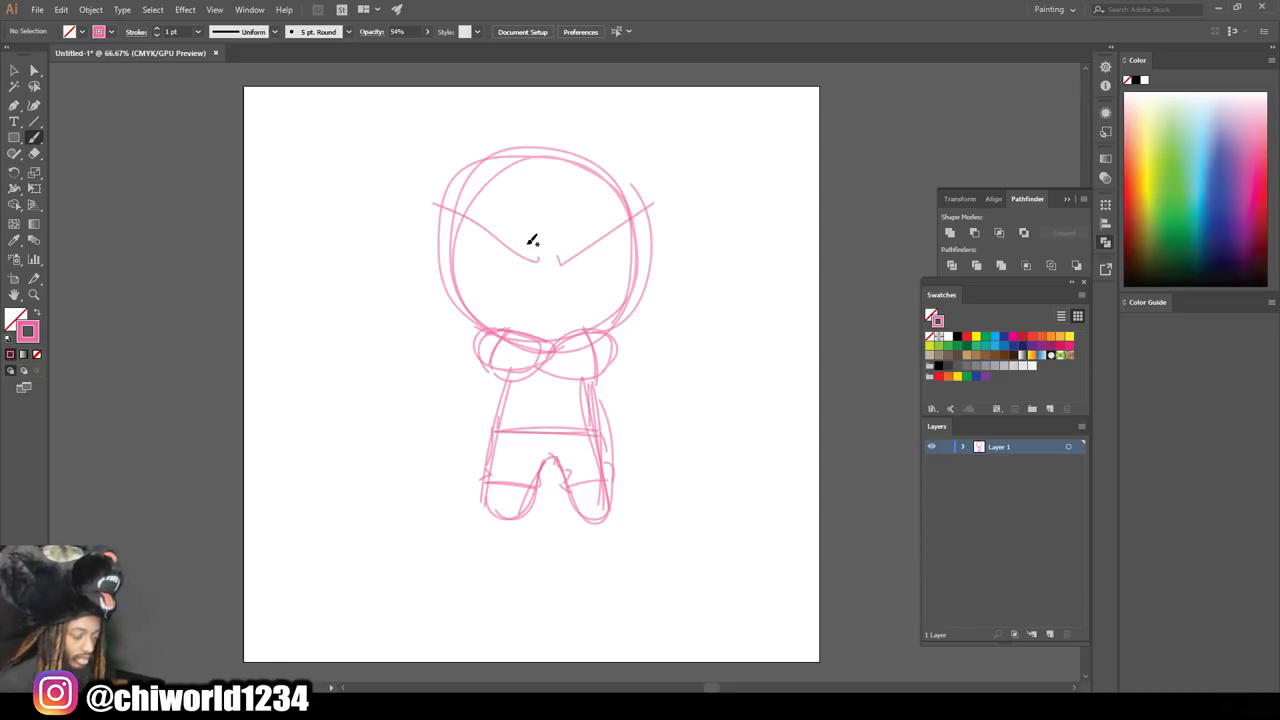
{"action": "key", "text": "ctrl+z"}
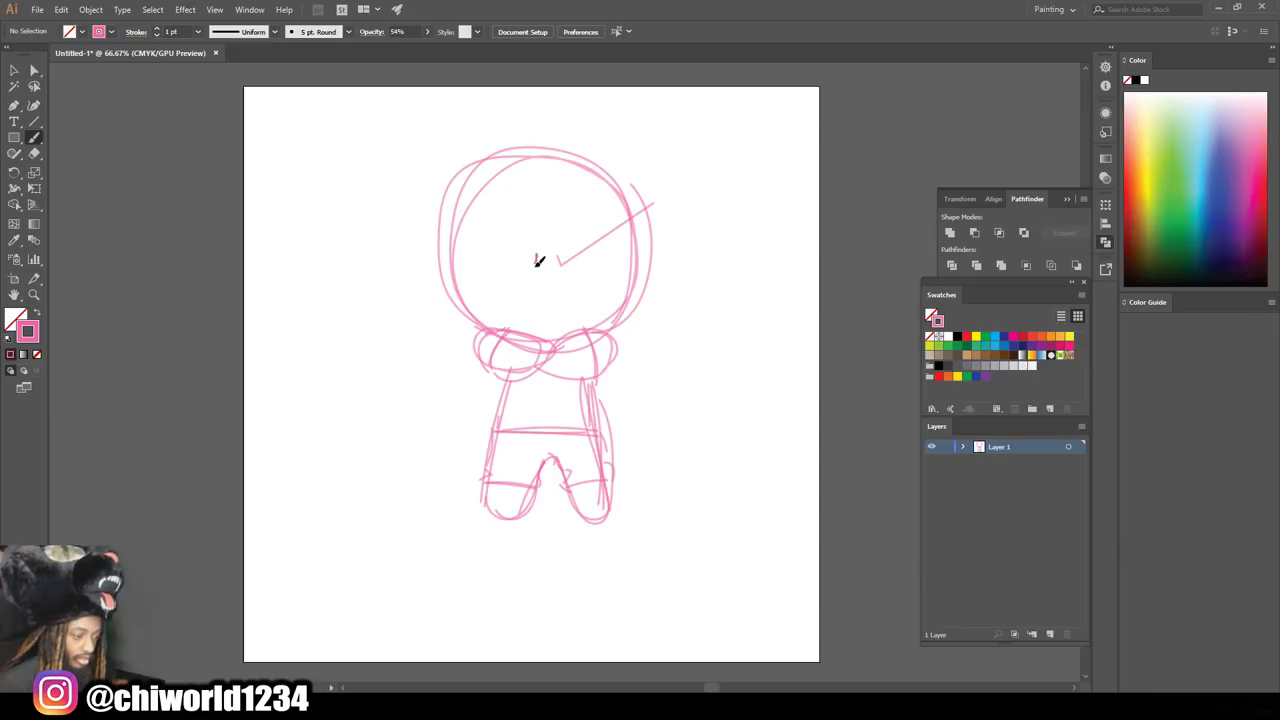
{"action": "left_click_drag", "start_coordinate": [450, 212], "coordinate": [535, 262]}
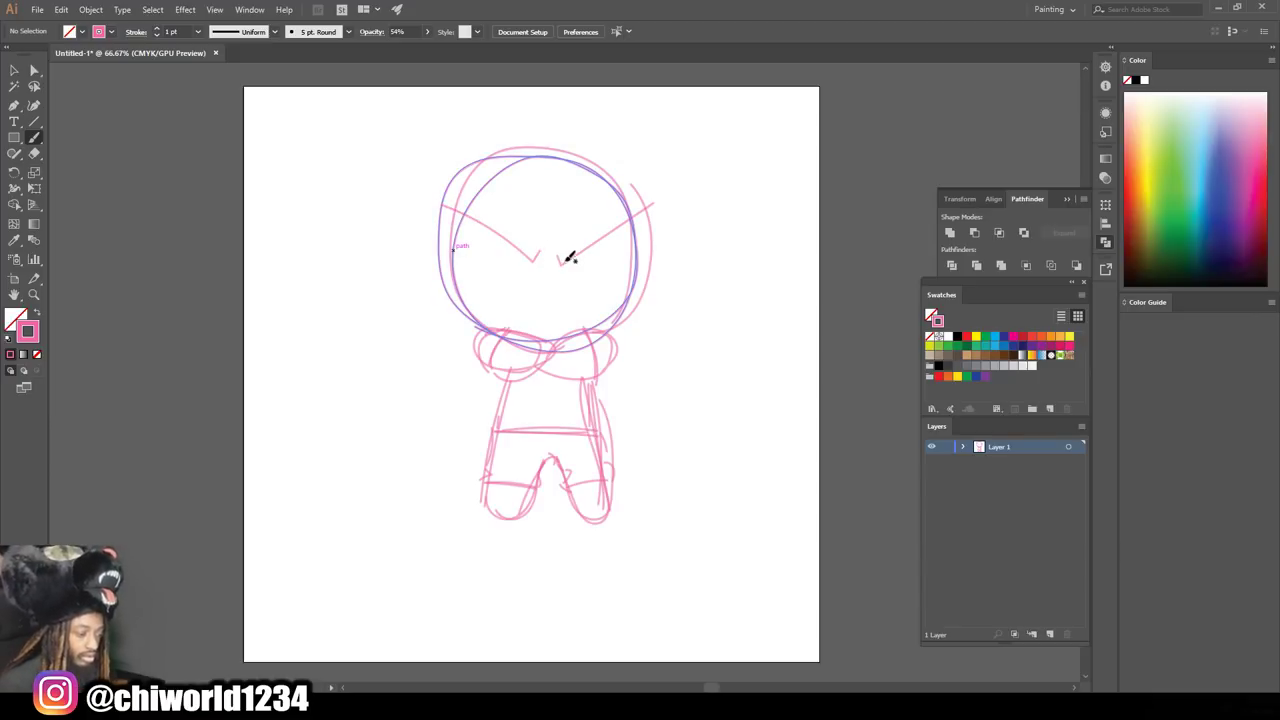
Sketch a small smiling mouth and the outlines of both eyes.
{"action": "mouse_move", "coordinate": [540, 297]}
{"action": "left_mouse_down"}
{"action": "mouse_move", "coordinate": [532, 310]}
{"action": "mouse_move", "coordinate": [648, 300]}
{"action": "left_mouse_up"}
{"action": "left_click_drag", "start_coordinate": [527, 252], "coordinate": [452, 292]}
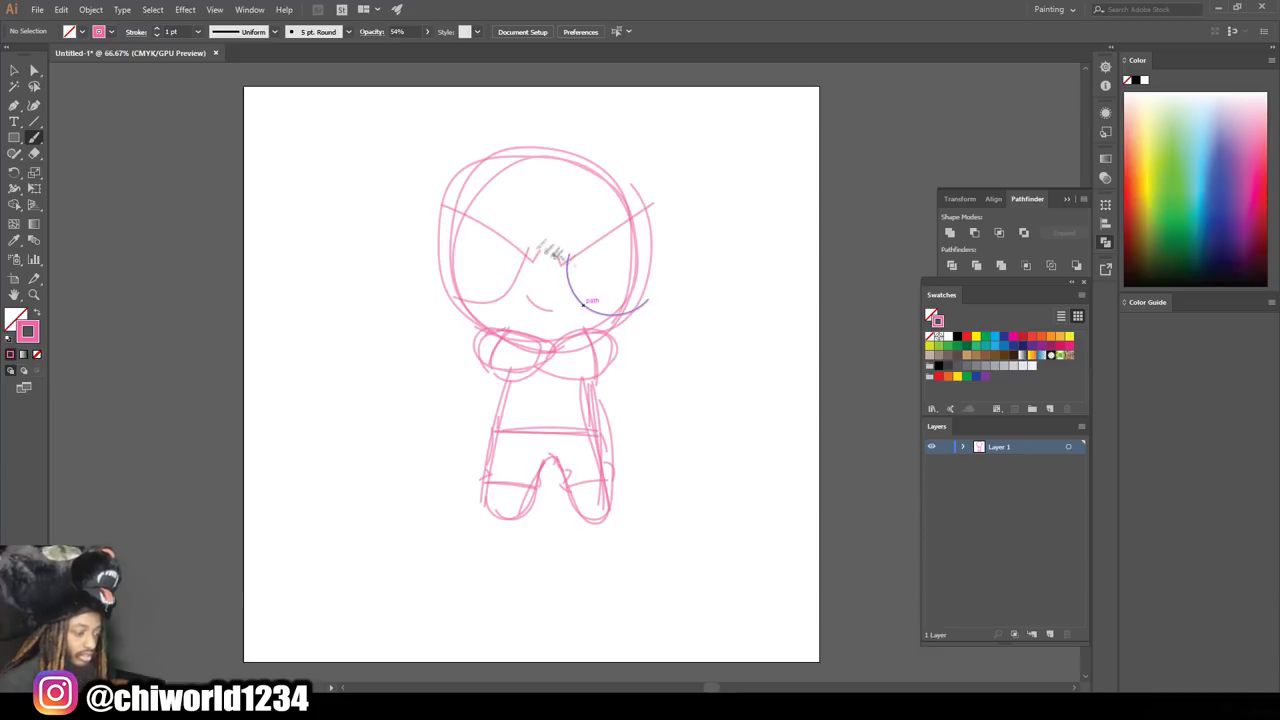
{"action": "mouse_move", "coordinate": [590, 255]}
{"action": "left_mouse_down"}
{"action": "mouse_move", "coordinate": [632, 250]}
{"action": "mouse_move", "coordinate": [576, 284]}
{"action": "mouse_move", "coordinate": [662, 266]}
{"action": "left_mouse_up"}
{"action": "left_click_drag", "start_coordinate": [532, 236], "coordinate": [446, 276]}
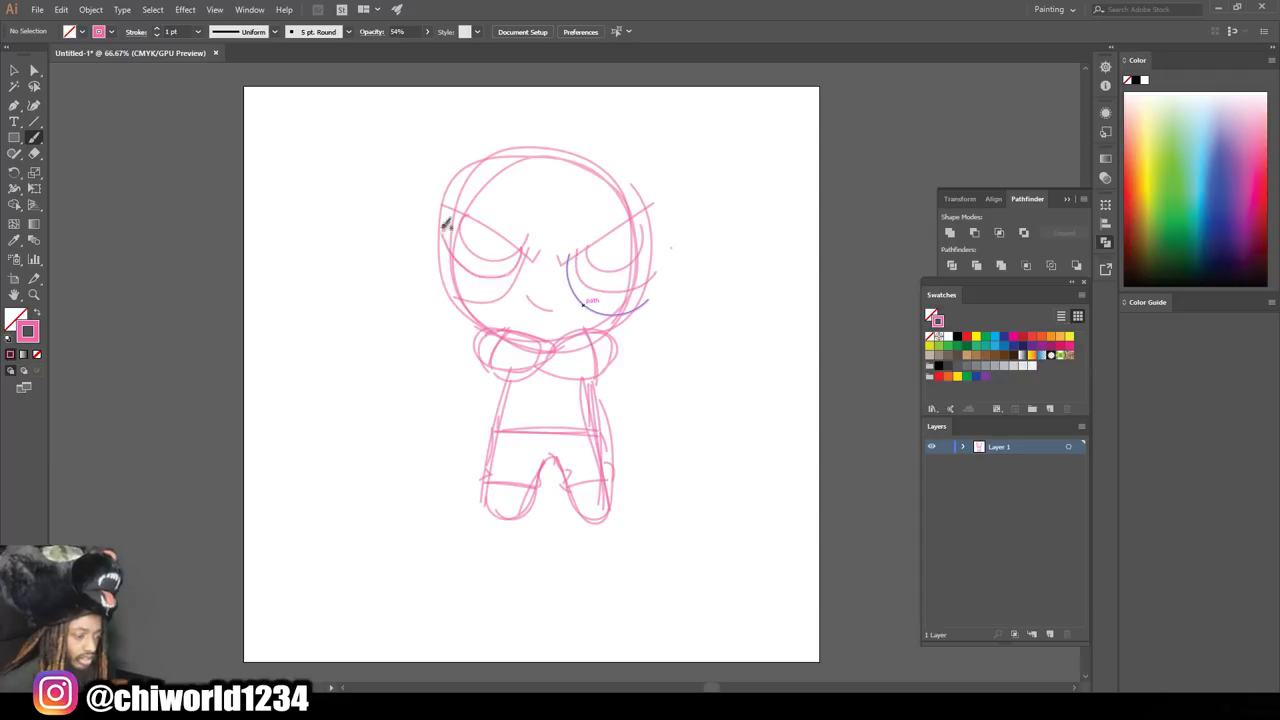
Sketch spiky hair strands across the top and left side of the head.
{"action": "left_click_drag", "start_coordinate": [494, 160], "coordinate": [496, 174]}
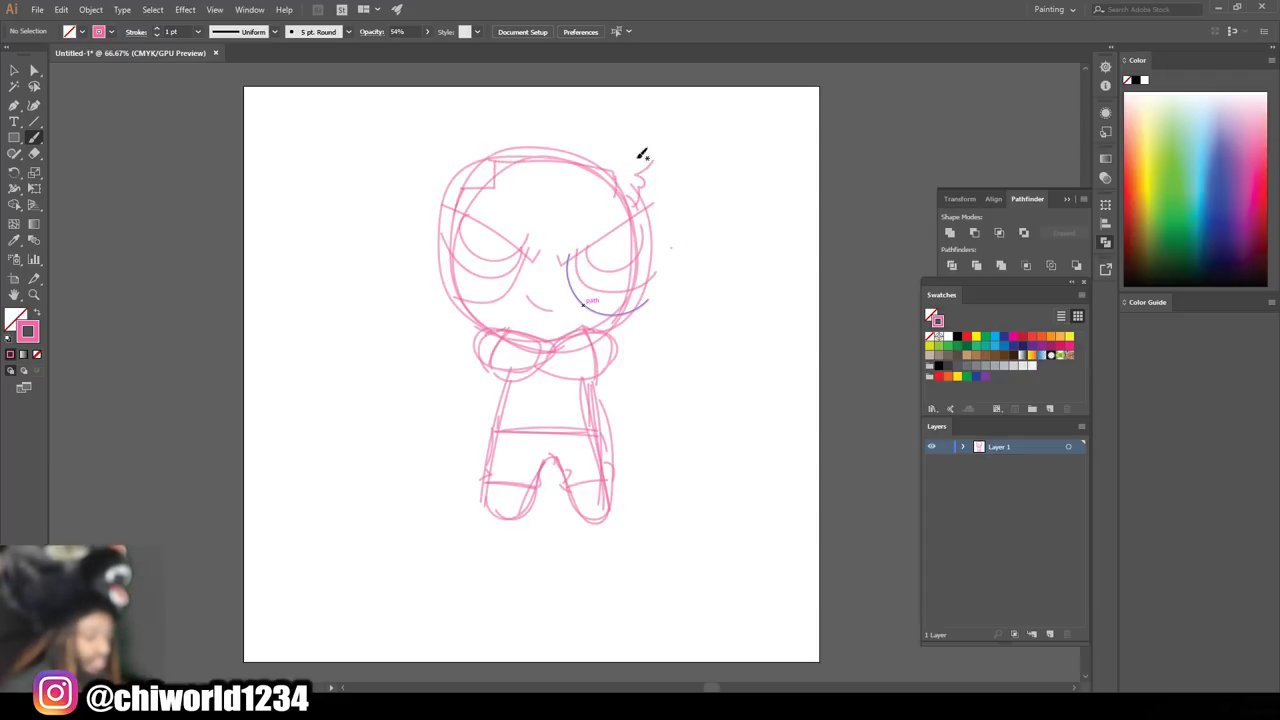
{"action": "mouse_move", "coordinate": [647, 162]}
{"action": "left_mouse_down"}
{"action": "mouse_move", "coordinate": [663, 114]}
{"action": "mouse_move", "coordinate": [586, 100]}
{"action": "mouse_move", "coordinate": [518, 110]}
{"action": "left_mouse_up"}
{"action": "mouse_move", "coordinate": [450, 82]}
{"action": "left_mouse_down"}
{"action": "mouse_move", "coordinate": [515, 90]}
{"action": "mouse_move", "coordinate": [400, 248]}
{"action": "left_mouse_up"}
{"action": "left_click_drag", "start_coordinate": [488, 140], "coordinate": [430, 272]}
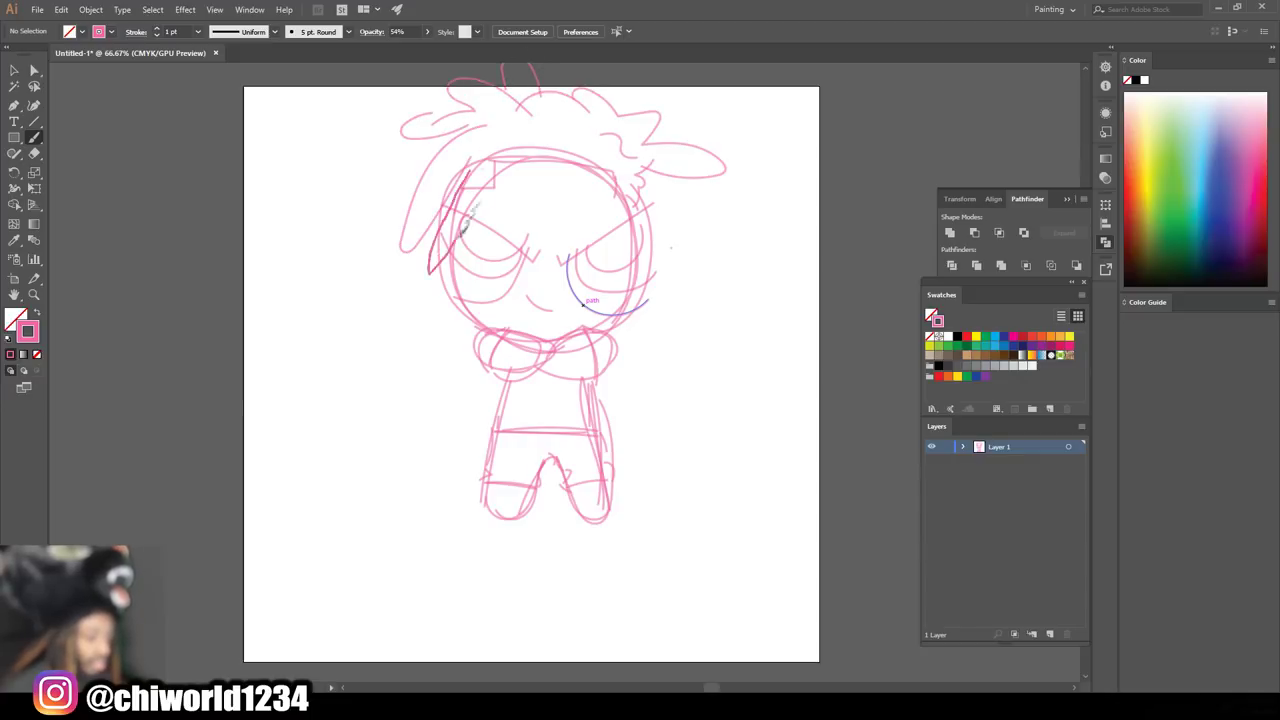
Select the whole sketch and move it lower on the page.
{"action": "left_click", "coordinate": [14, 70]}
{"action": "key", "text": "ctrl+a"}
{"action": "left_click_drag", "start_coordinate": [560, 300], "coordinate": [560, 388]}
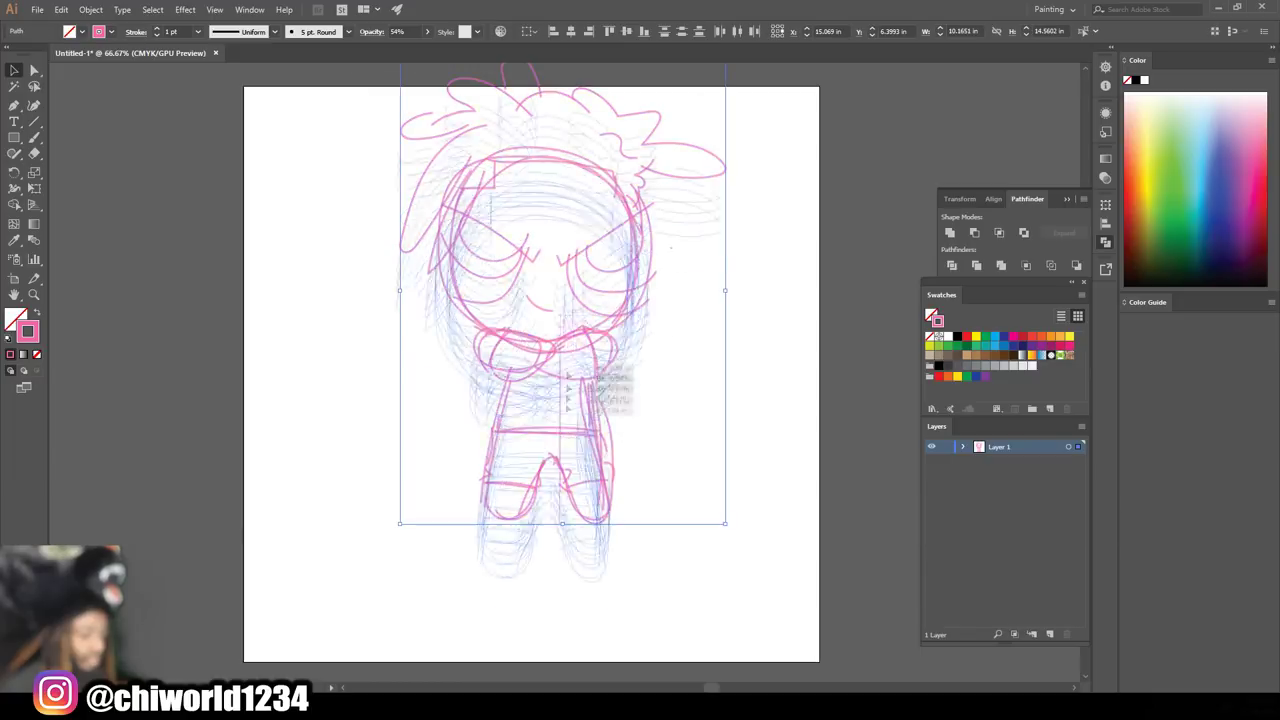
{"action": "key", "text": "ctrl+shift+a"}
Add a hair tuft on top and sketch sneaker outlines and stripes on both feet.
{"action": "left_click", "coordinate": [33, 137]}
{"action": "mouse_move", "coordinate": [650, 236]}
{"action": "left_mouse_down"}
{"action": "mouse_move", "coordinate": [675, 200]}
{"action": "mouse_move", "coordinate": [605, 158]}
{"action": "mouse_move", "coordinate": [486, 160]}
{"action": "left_mouse_up"}
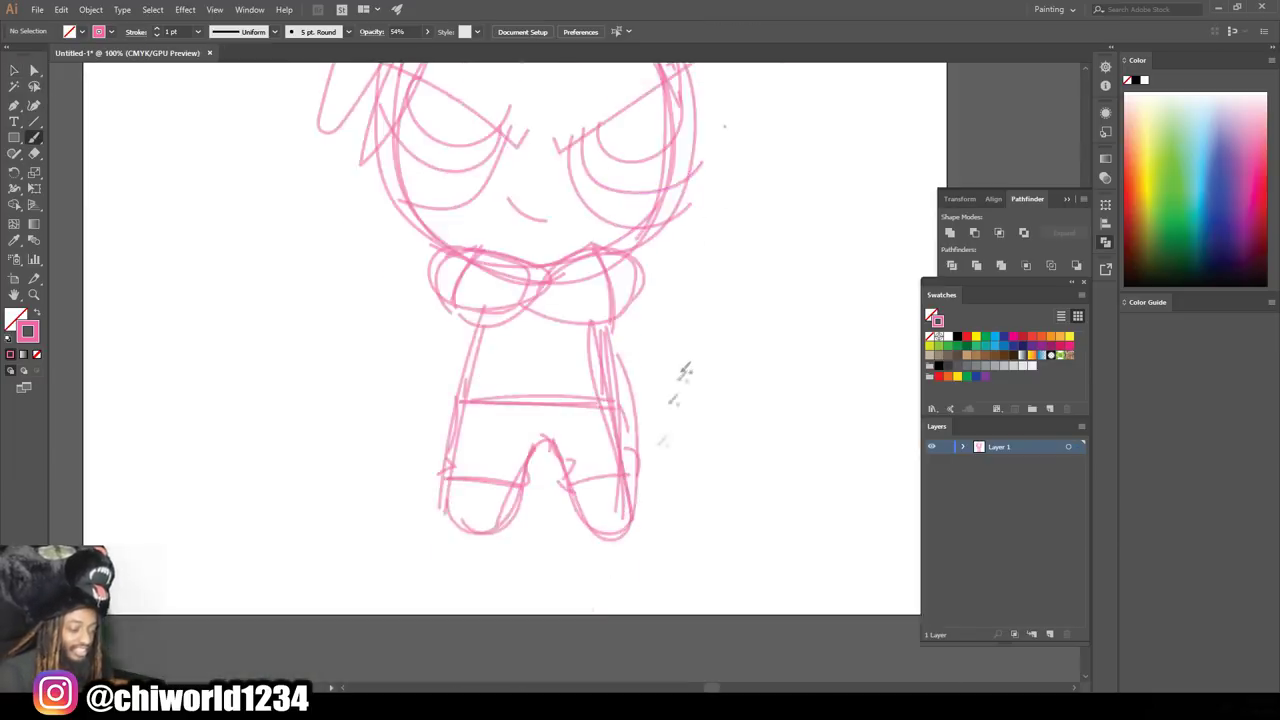
{"action": "key", "text": "ctrl+plus"}
{"action": "key", "text": "ctrl+plus"}
{"action": "mouse_move", "coordinate": [574, 540]}
{"action": "left_mouse_down"}
{"action": "mouse_move", "coordinate": [592, 585]}
{"action": "mouse_move", "coordinate": [672, 515]}
{"action": "left_mouse_up"}
{"action": "left_click_drag", "start_coordinate": [502, 536], "coordinate": [394, 565]}
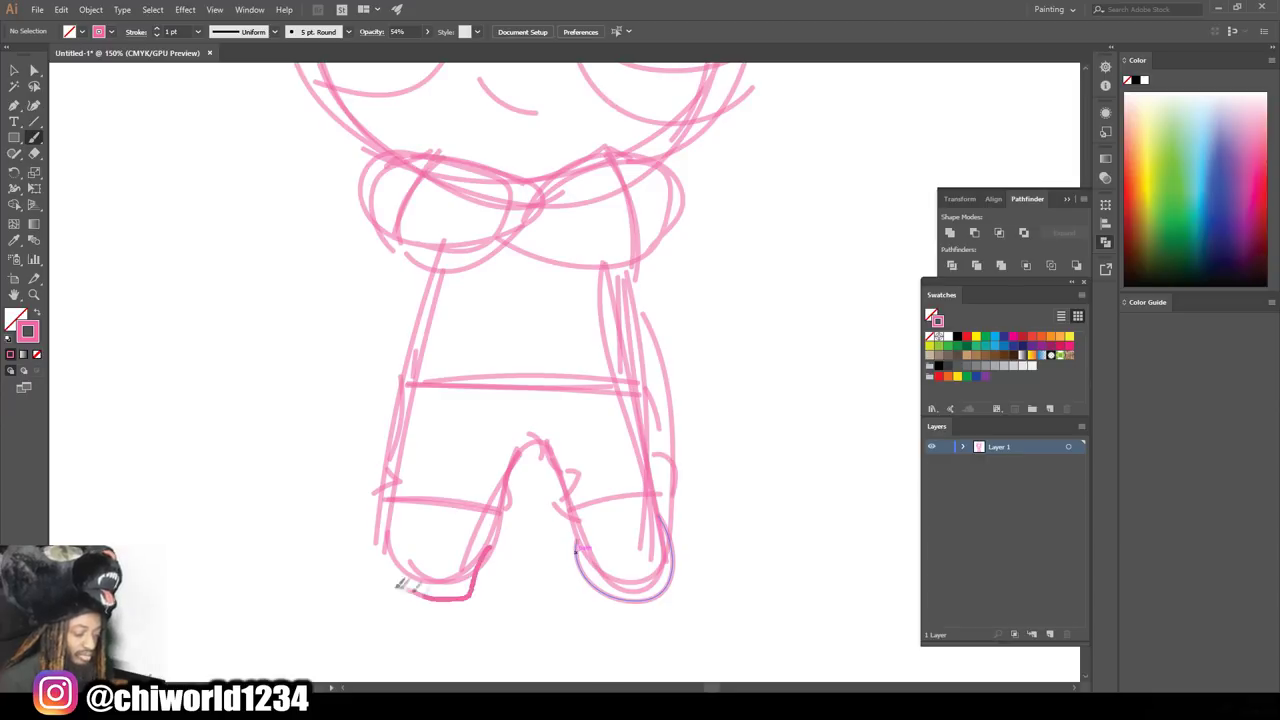
{"action": "mouse_move", "coordinate": [598, 535]}
{"action": "left_mouse_down"}
{"action": "mouse_move", "coordinate": [602, 506]}
{"action": "mouse_move", "coordinate": [645, 510]}
{"action": "left_mouse_up"}
{"action": "mouse_move", "coordinate": [414, 515]}
{"action": "left_mouse_down"}
{"action": "mouse_move", "coordinate": [460, 537]}
{"action": "mouse_move", "coordinate": [462, 508]}
{"action": "left_mouse_up"}
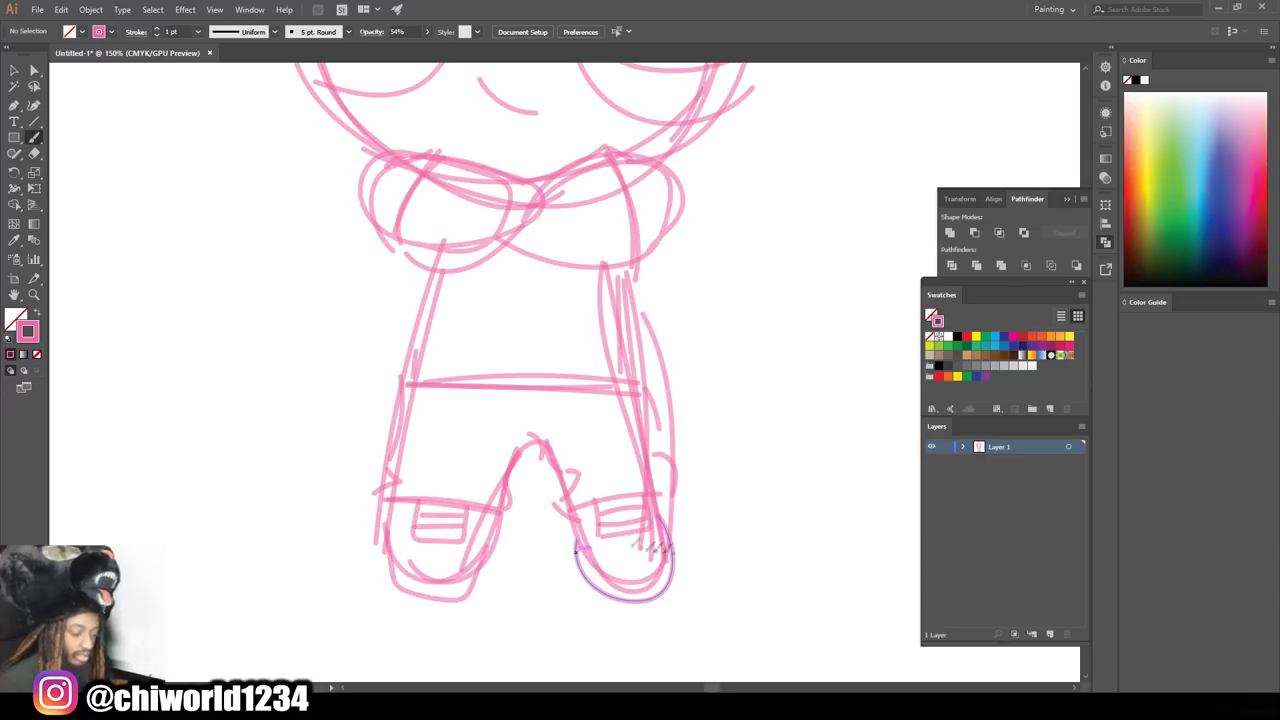
{"action": "scroll", "coordinate": [694, 457], "scroll_direction": "down", "scroll_amount": 3}
{"action": "scroll", "coordinate": [666, 409], "scroll_direction": "up", "scroll_amount": 2}
{"action": "scroll", "coordinate": [671, 389], "scroll_direction": "down", "scroll_amount": 1}
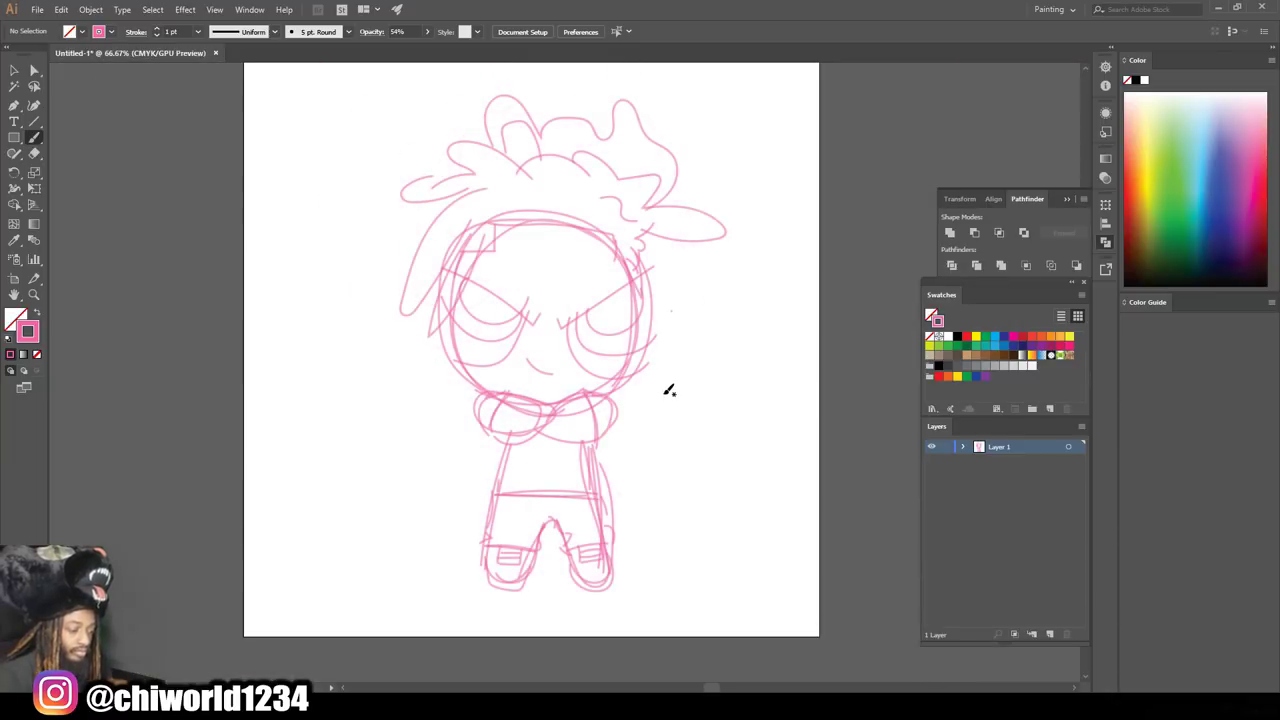
{"action": "key", "text": "ctrl+equal"}
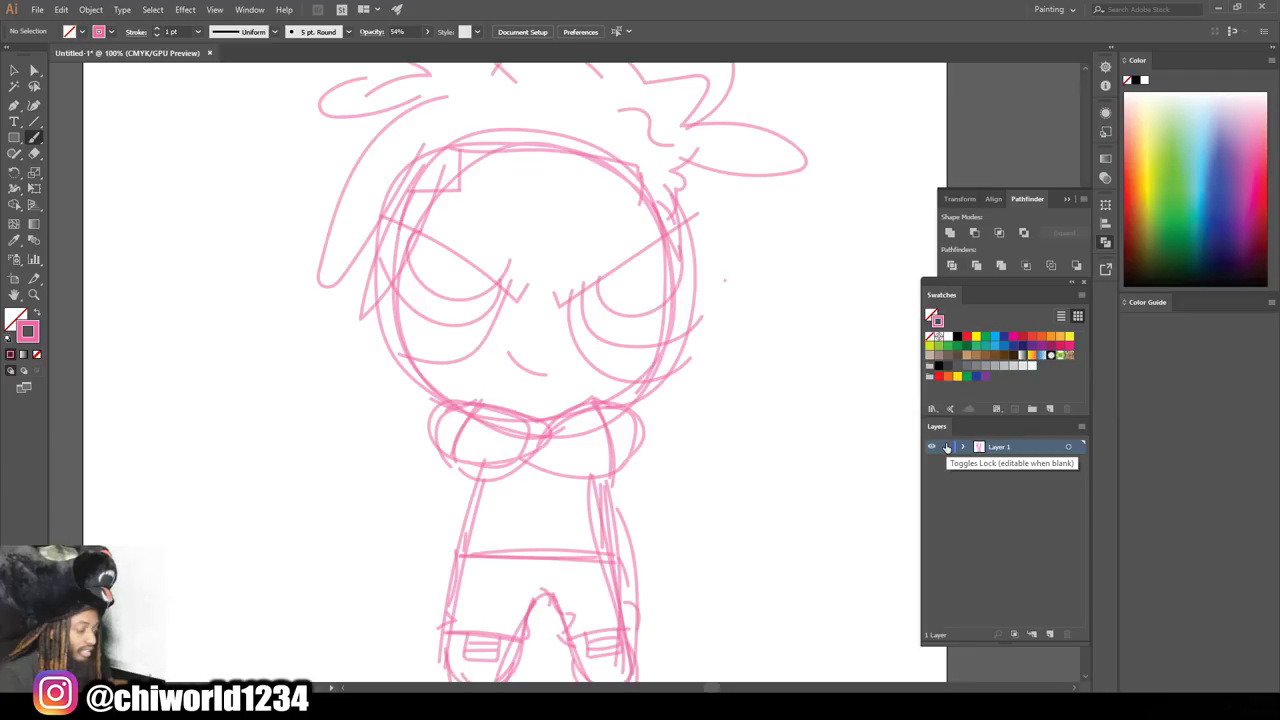
Create a new layer above the sketch and make the stroke colour black.
{"action": "left_click", "coordinate": [1051, 633]}
{"action": "double_click", "coordinate": [28, 333]}
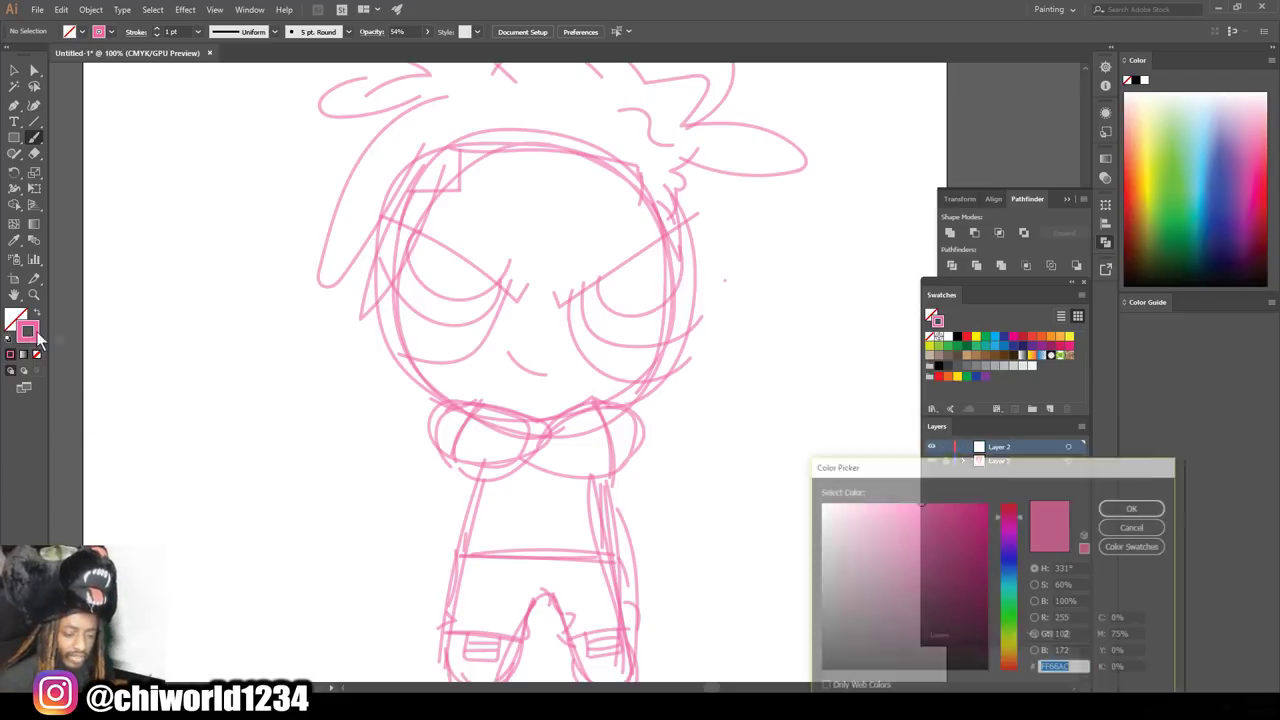
{"action": "left_click", "coordinate": [929, 626]}
{"action": "left_click_drag", "start_coordinate": [929, 626], "coordinate": [926, 675]}
{"action": "left_click", "coordinate": [1134, 506]}
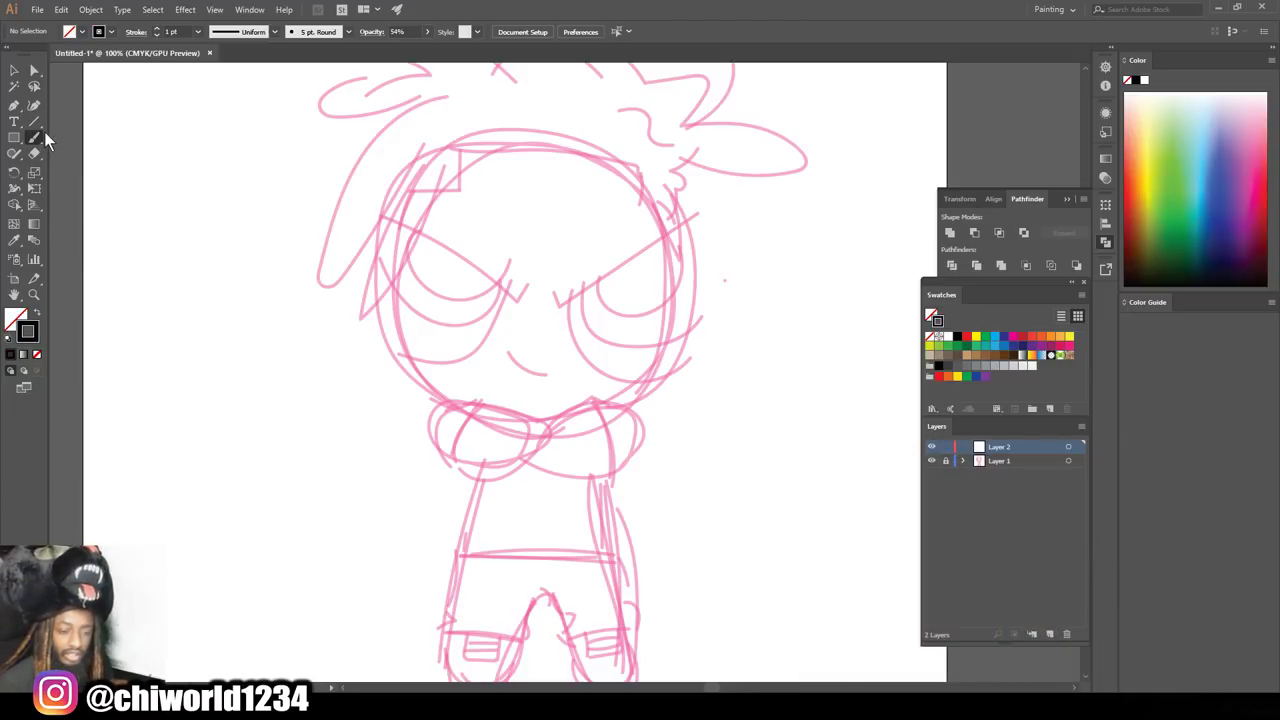
Set the Paintbrush fidelity to Smooth.
{"action": "double_click", "coordinate": [33, 139]}
{"action": "left_click_drag", "start_coordinate": [271, 178], "coordinate": [303, 177]}
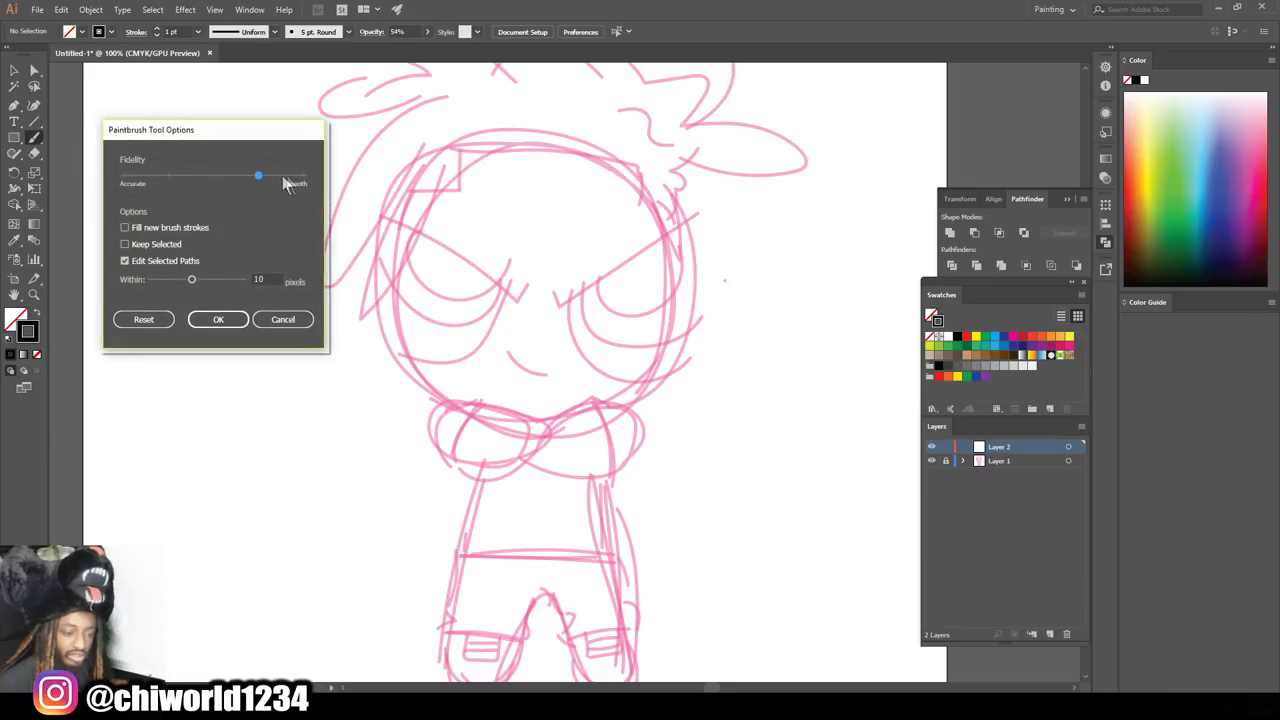
{"action": "left_click", "coordinate": [214, 322]}
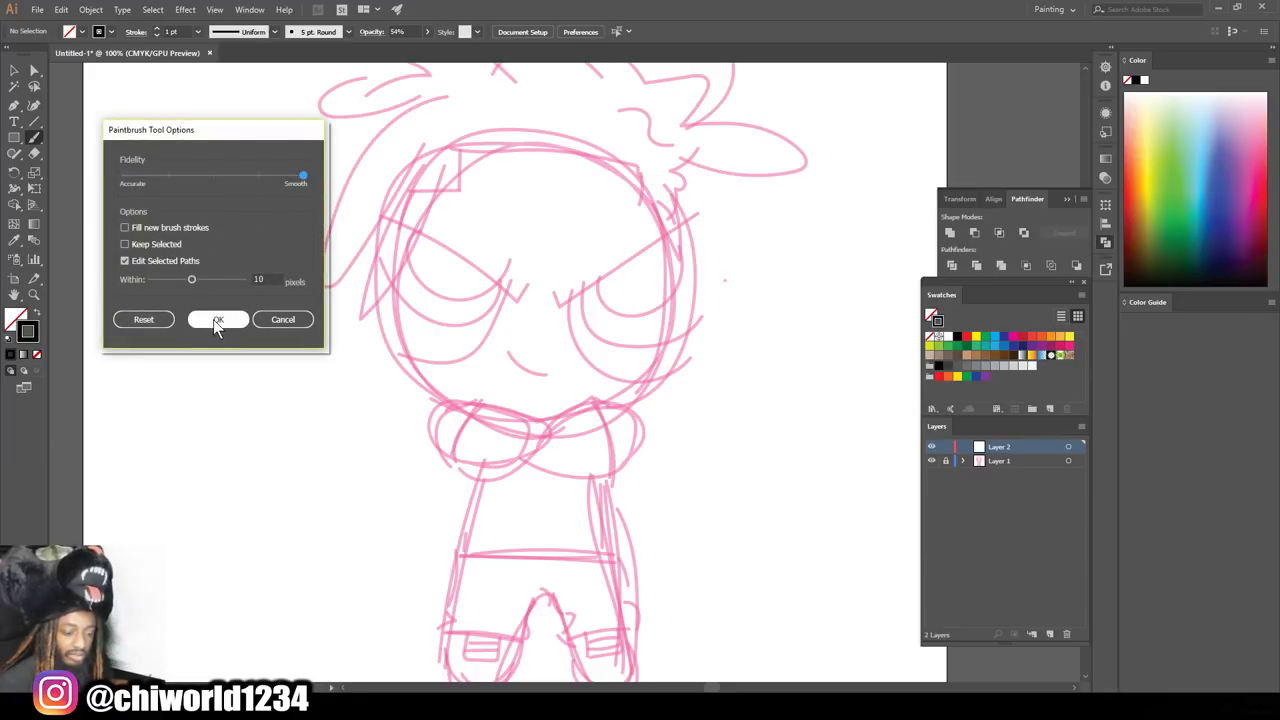
{"action": "left_click", "coordinate": [213, 319]}
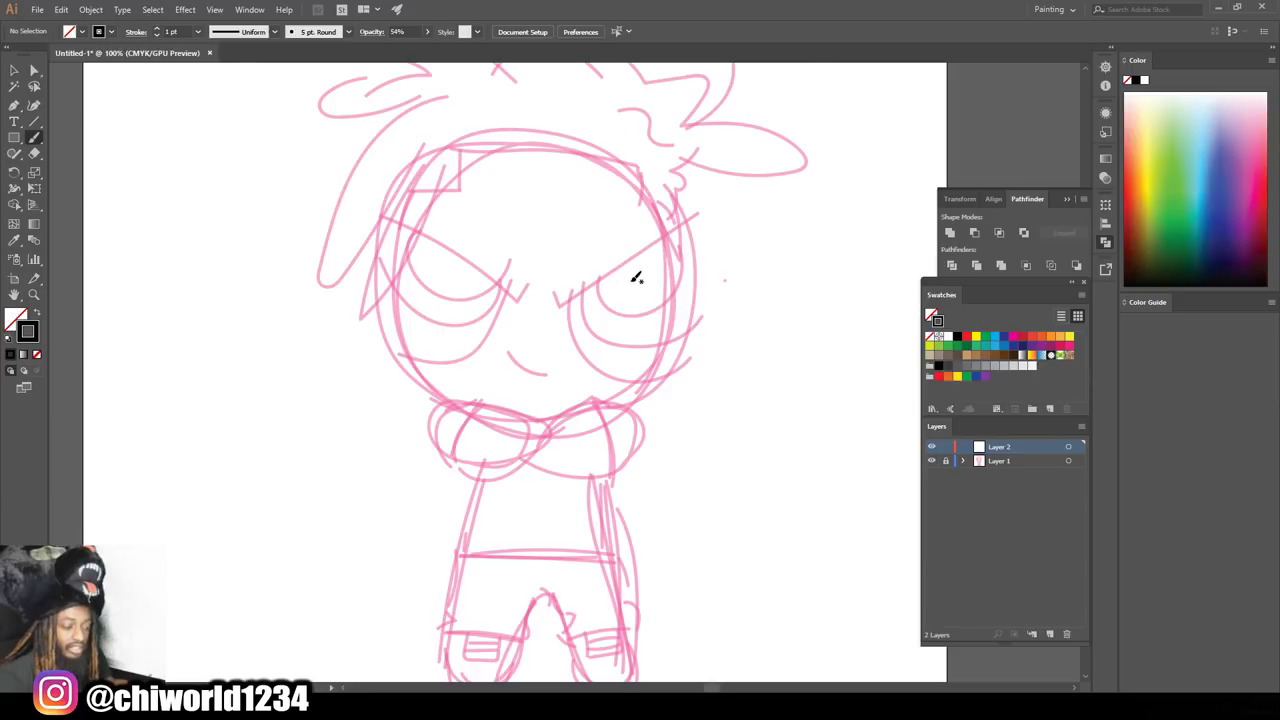
Zoom in on the collar and set the stroke weight to 2 pt.
{"action": "key", "text": "ctrl+minus"}
{"action": "key", "text": "ctrl+minus"}
{"action": "key", "text": "ctrl+plus"}
{"action": "key", "text": "ctrl+plus"}
{"action": "key", "text": "ctrl+plus"}
{"action": "key", "text": "ctrl+plus"}
{"action": "scroll", "coordinate": [590, 305], "scroll_direction": "up", "scroll_amount": 1}
{"action": "scroll", "coordinate": [571, 288], "scroll_direction": "up", "scroll_amount": 2}
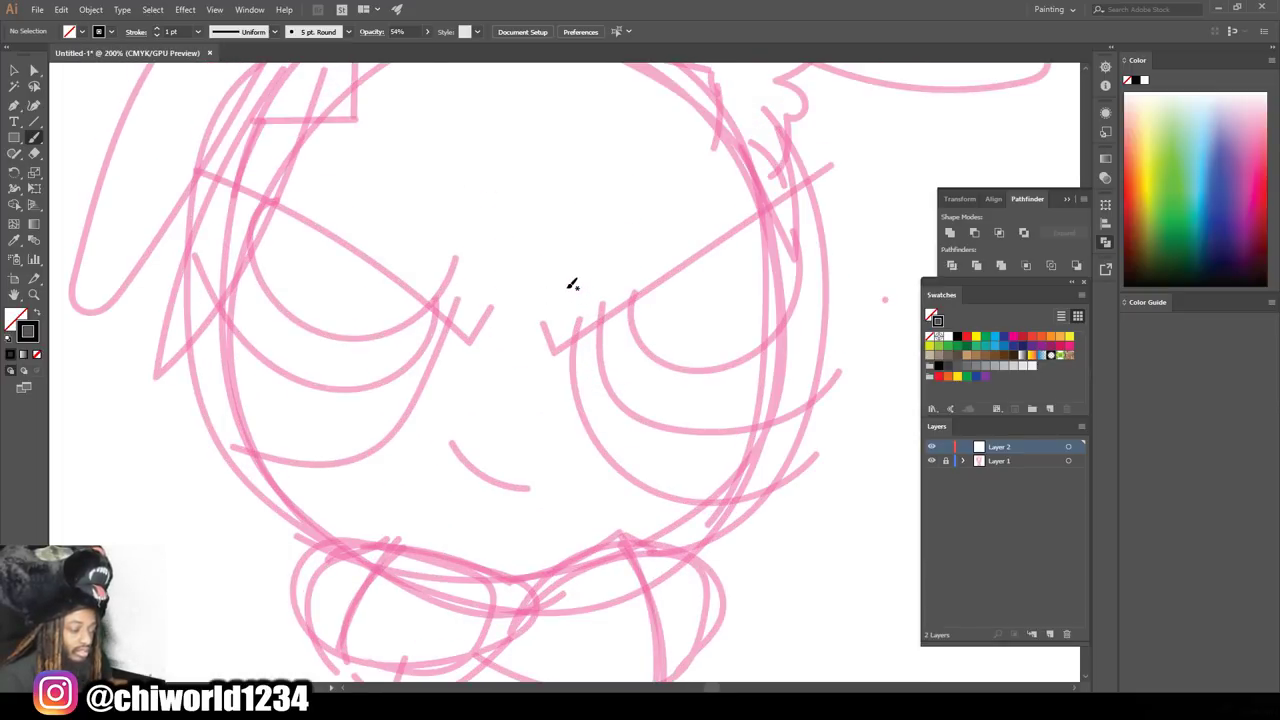
{"action": "key", "text": "ctrl+minus"}
{"action": "key", "text": "ctrl+minus"}
{"action": "scroll", "coordinate": [583, 343], "scroll_direction": "down", "scroll_amount": 2}
{"action": "key", "text": "ctrl+plus"}
{"action": "scroll", "coordinate": [586, 345], "scroll_direction": "down", "scroll_amount": 1}
{"action": "key", "text": "ctrl+plus"}
{"action": "key", "text": "ctrl+plus"}
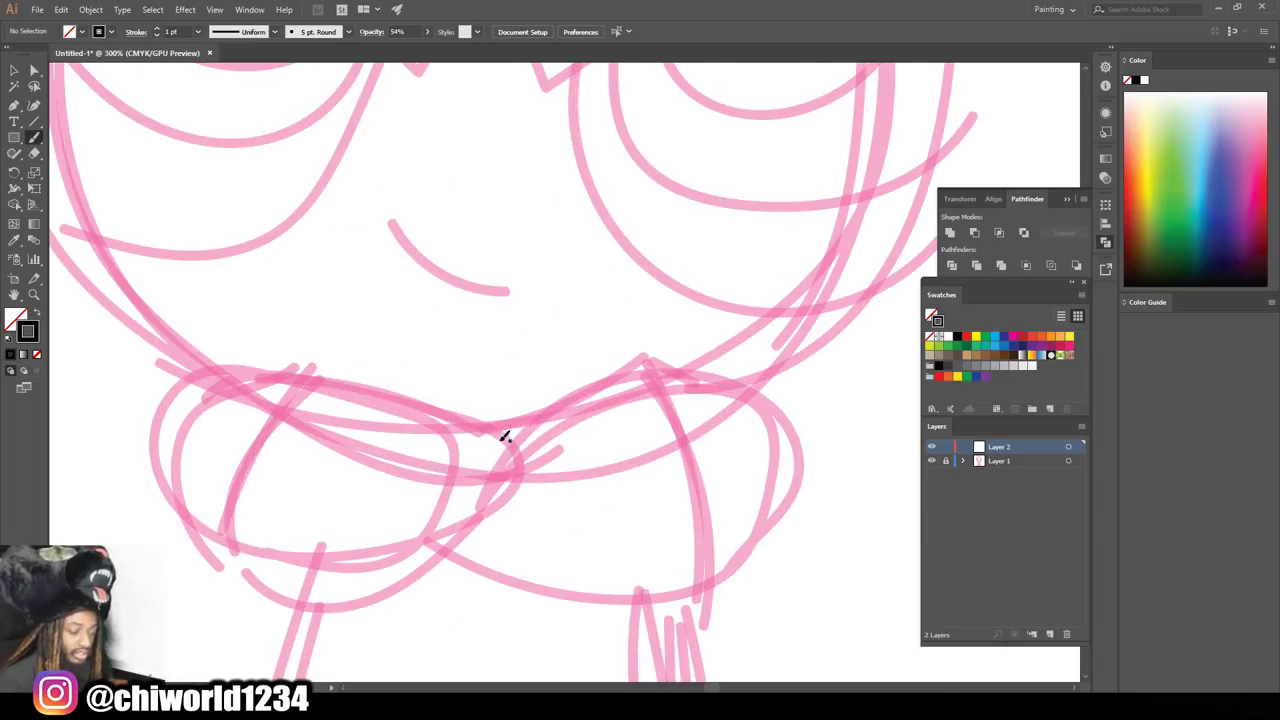
{"action": "left_click", "coordinate": [201, 32]}
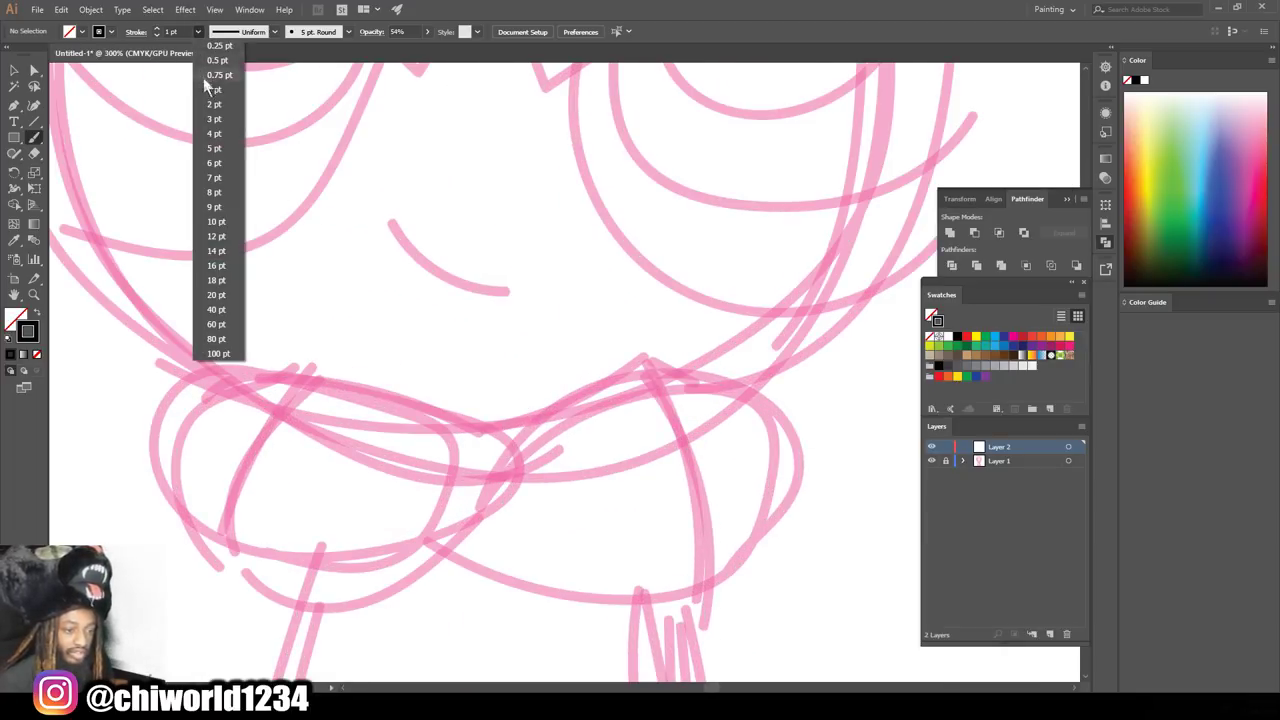
{"action": "left_click", "coordinate": [215, 106]}
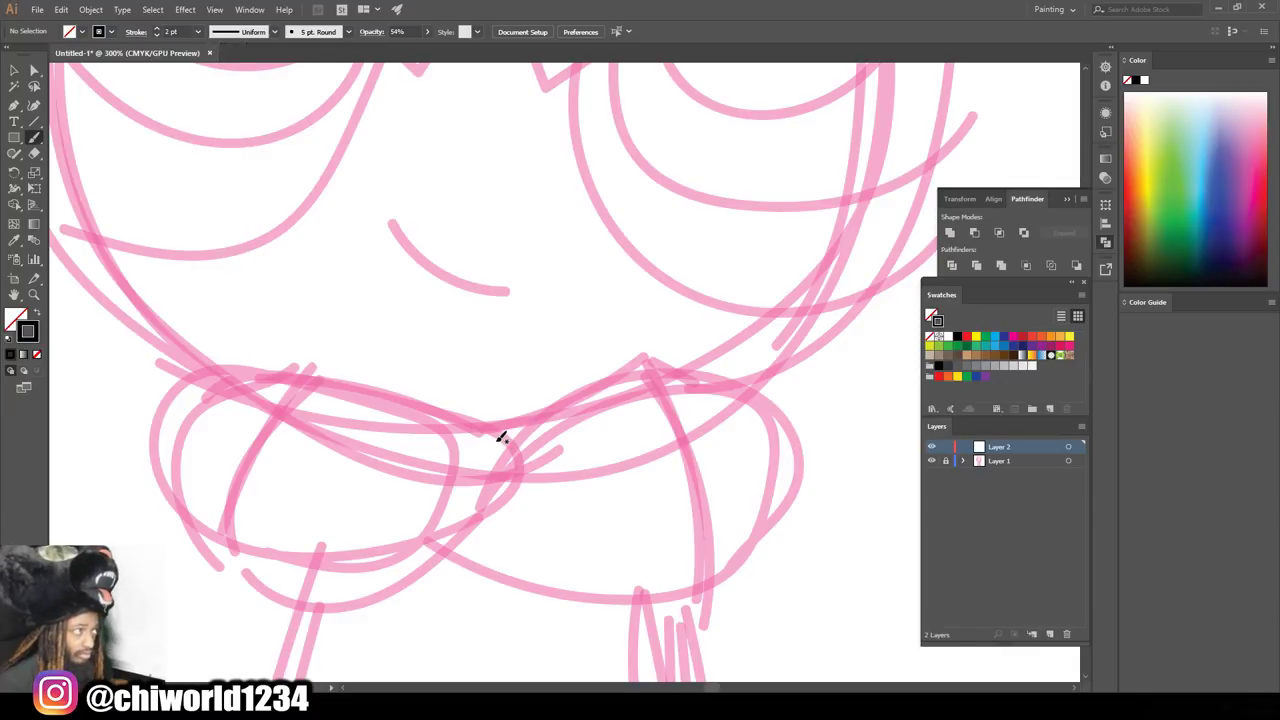
Paint the black figure-eight collar line over the sketch, redrawing it once.
{"action": "mouse_move", "coordinate": [507, 440]}
{"action": "left_mouse_down"}
{"action": "mouse_move", "coordinate": [257, 354]}
{"action": "mouse_move", "coordinate": [200, 371]}
{"action": "mouse_move", "coordinate": [166, 449]}
{"action": "mouse_move", "coordinate": [183, 543]}
{"action": "mouse_move", "coordinate": [276, 600]}
{"action": "mouse_move", "coordinate": [366, 586]}
{"action": "mouse_move", "coordinate": [563, 400]}
{"action": "mouse_move", "coordinate": [677, 351]}
{"action": "mouse_move", "coordinate": [760, 366]}
{"action": "mouse_move", "coordinate": [816, 455]}
{"action": "mouse_move", "coordinate": [771, 566]}
{"action": "mouse_move", "coordinate": [643, 609]}
{"action": "mouse_move", "coordinate": [450, 544]}
{"action": "left_mouse_up"}
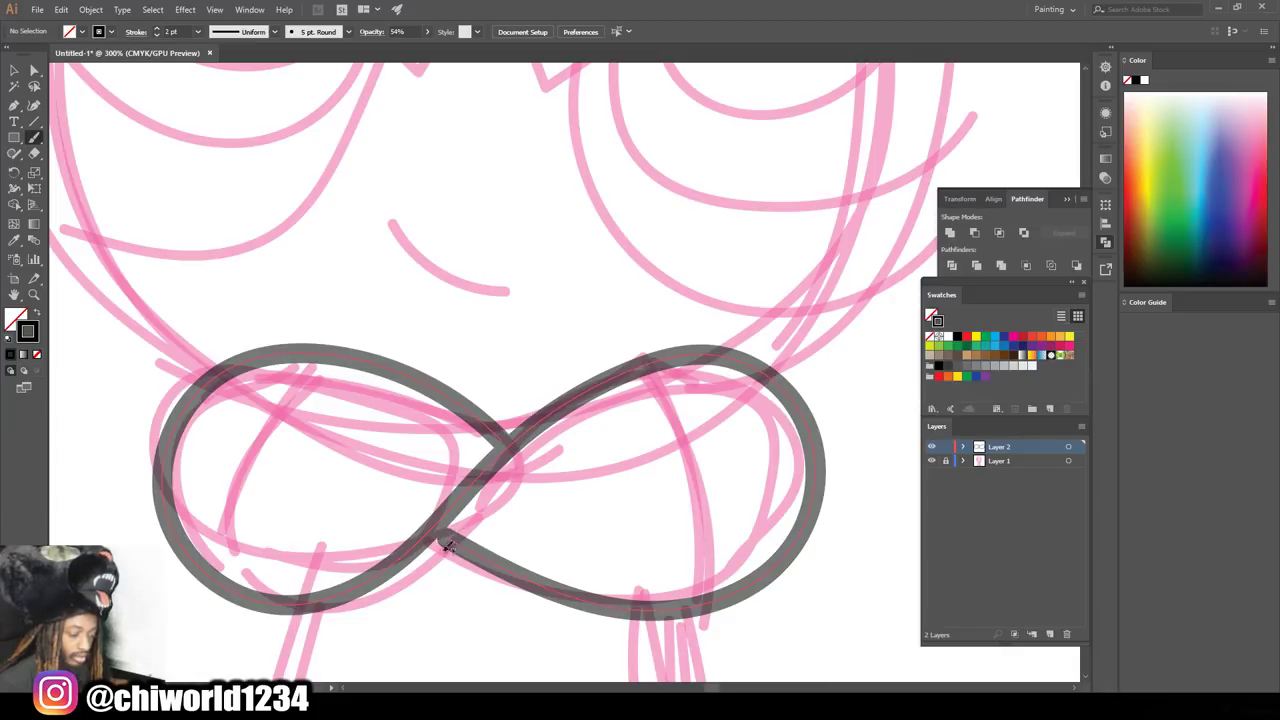
{"action": "key", "text": "ctrl+z"}
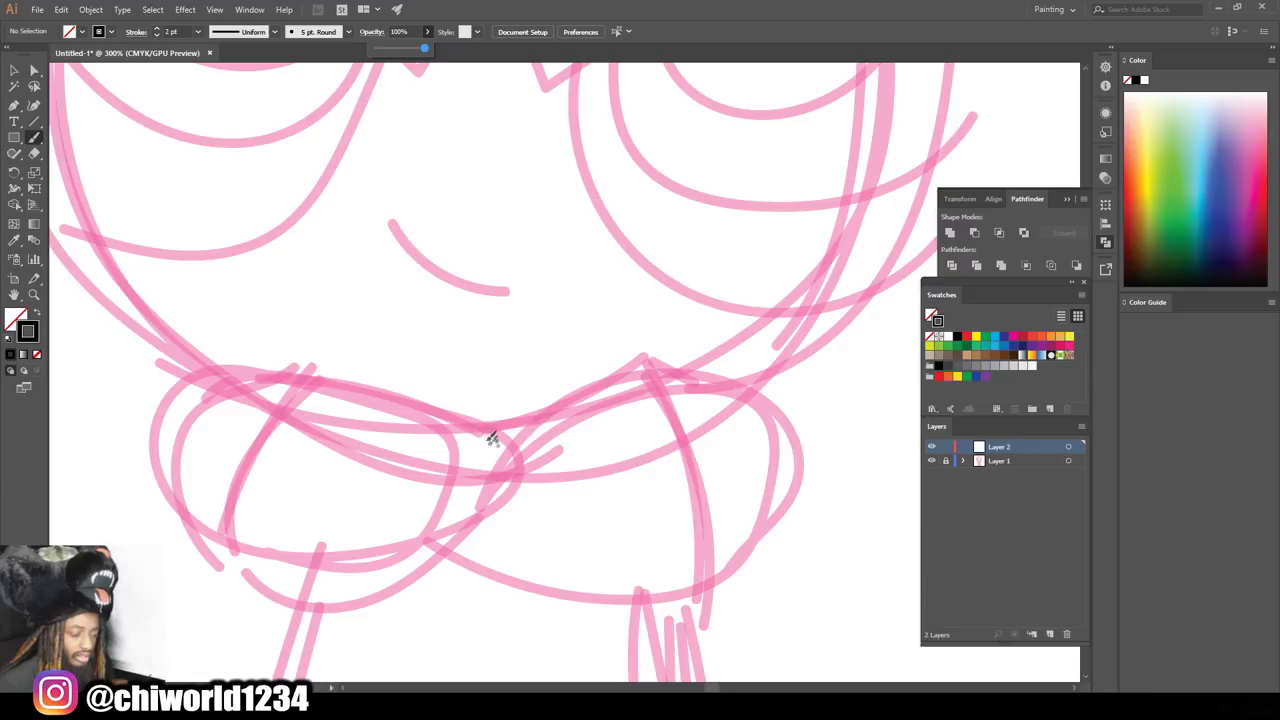
{"action": "mouse_move", "coordinate": [492, 446]}
{"action": "left_mouse_down"}
{"action": "mouse_move", "coordinate": [245, 365]}
{"action": "mouse_move", "coordinate": [200, 400]}
{"action": "mouse_move", "coordinate": [183, 451]}
{"action": "mouse_move", "coordinate": [194, 529]}
{"action": "mouse_move", "coordinate": [297, 577]}
{"action": "mouse_move", "coordinate": [410, 541]}
{"action": "mouse_move", "coordinate": [600, 371]}
{"action": "mouse_move", "coordinate": [677, 366]}
{"action": "mouse_move", "coordinate": [757, 400]}
{"action": "mouse_move", "coordinate": [770, 518]}
{"action": "mouse_move", "coordinate": [643, 594]}
{"action": "mouse_move", "coordinate": [555, 586]}
{"action": "mouse_move", "coordinate": [438, 541]}
{"action": "left_mouse_up"}
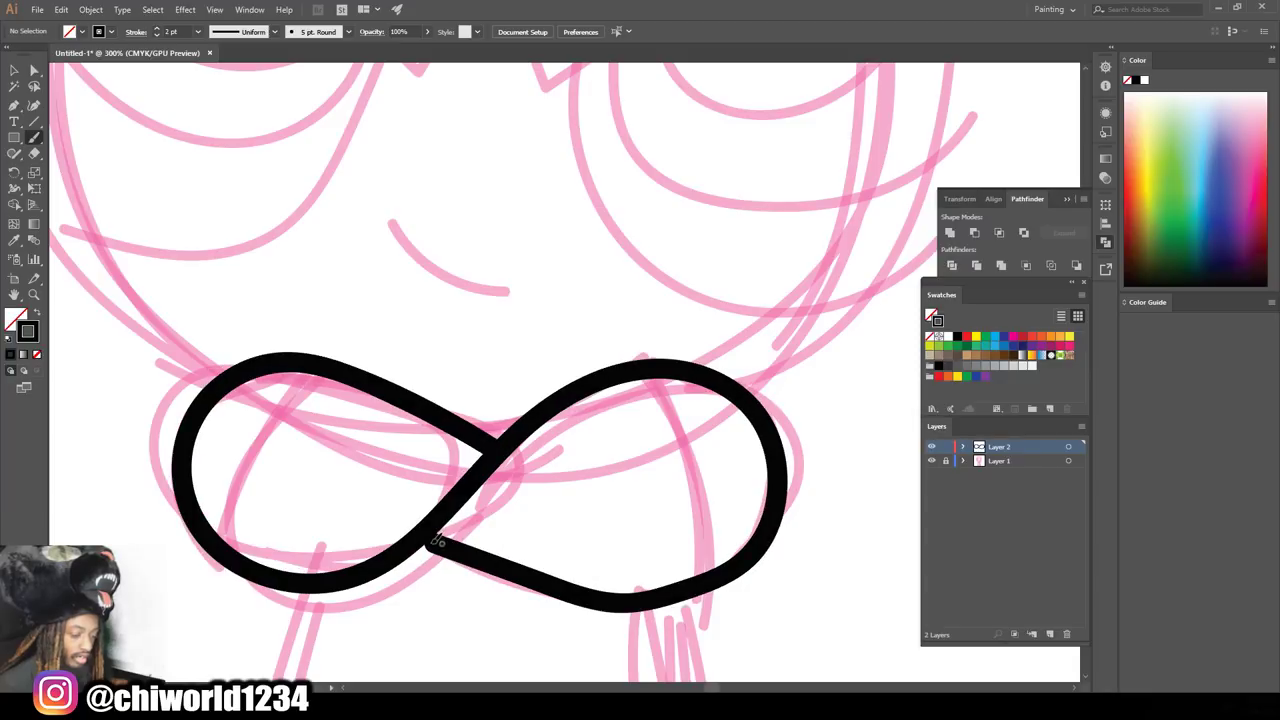
{"action": "key", "text": "ctrl+minus"}
{"action": "key", "text": "ctrl+minus"}
{"action": "key", "text": "ctrl+minus"}
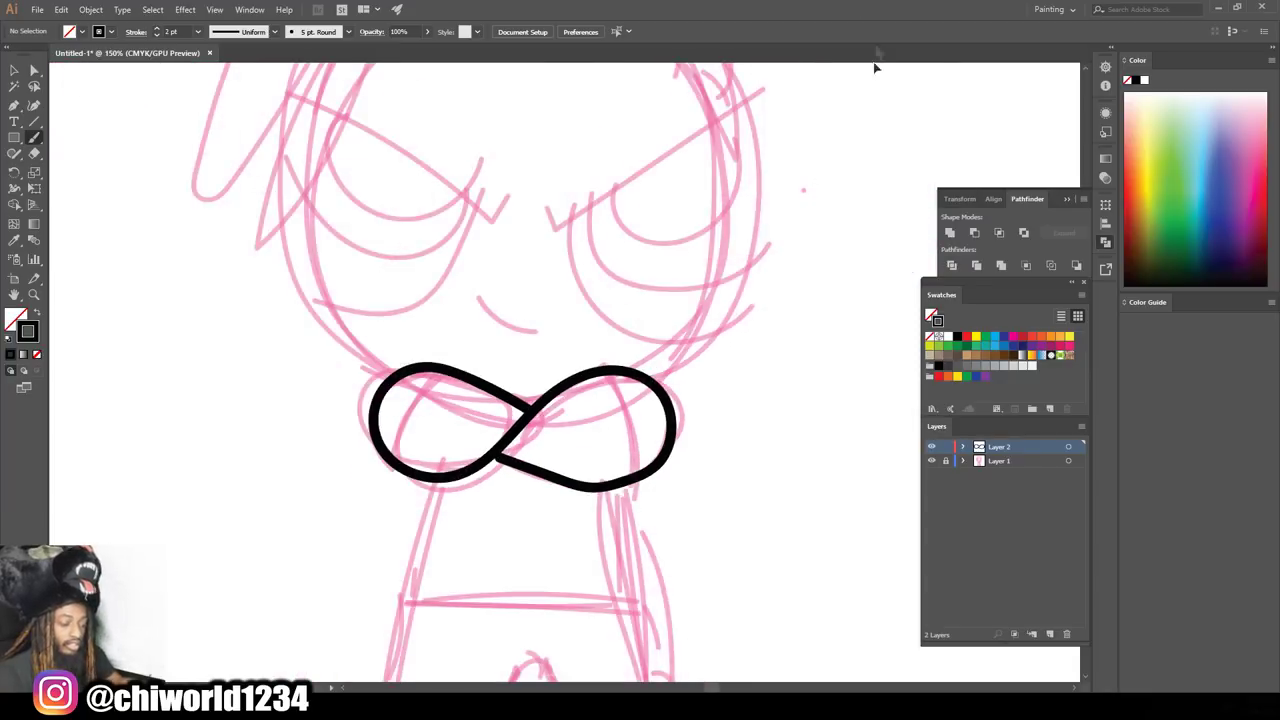
Repaint the figure-eight collar stroke after two undone attempts.
{"action": "key", "text": "ctrl+plus"}
{"action": "key", "text": "ctrl+plus"}
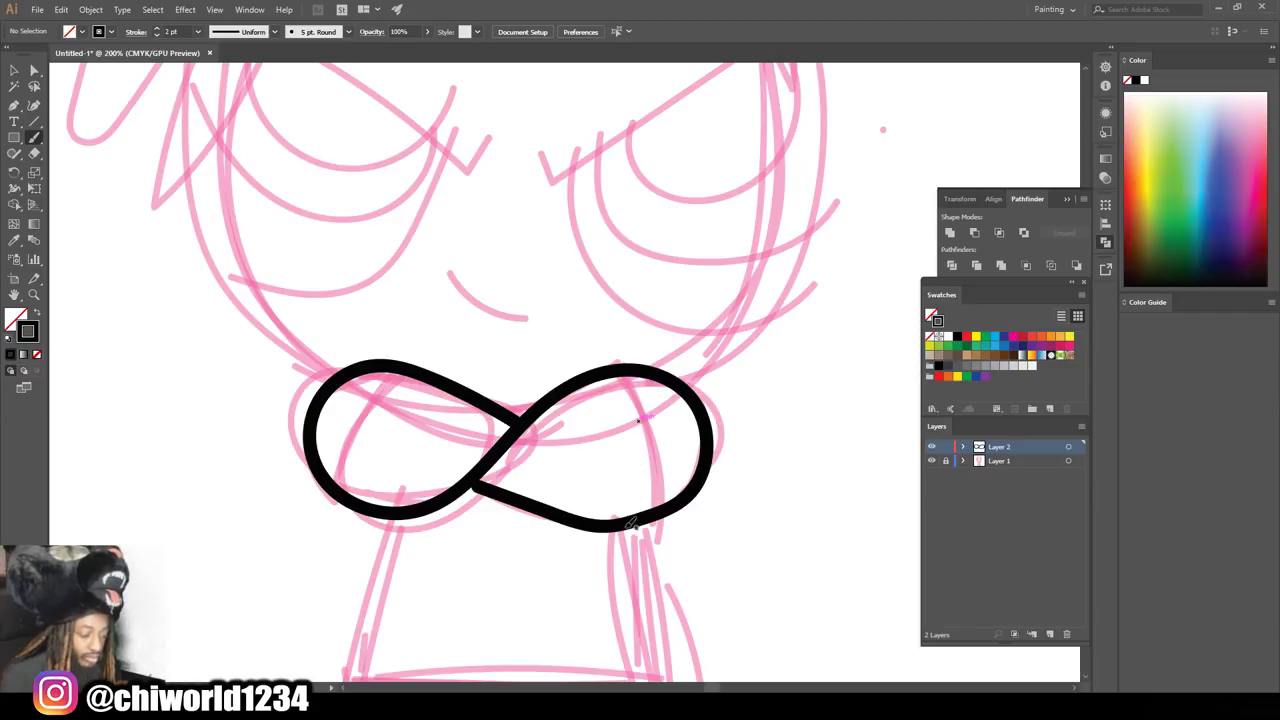
{"action": "key", "text": "ctrl+z"}
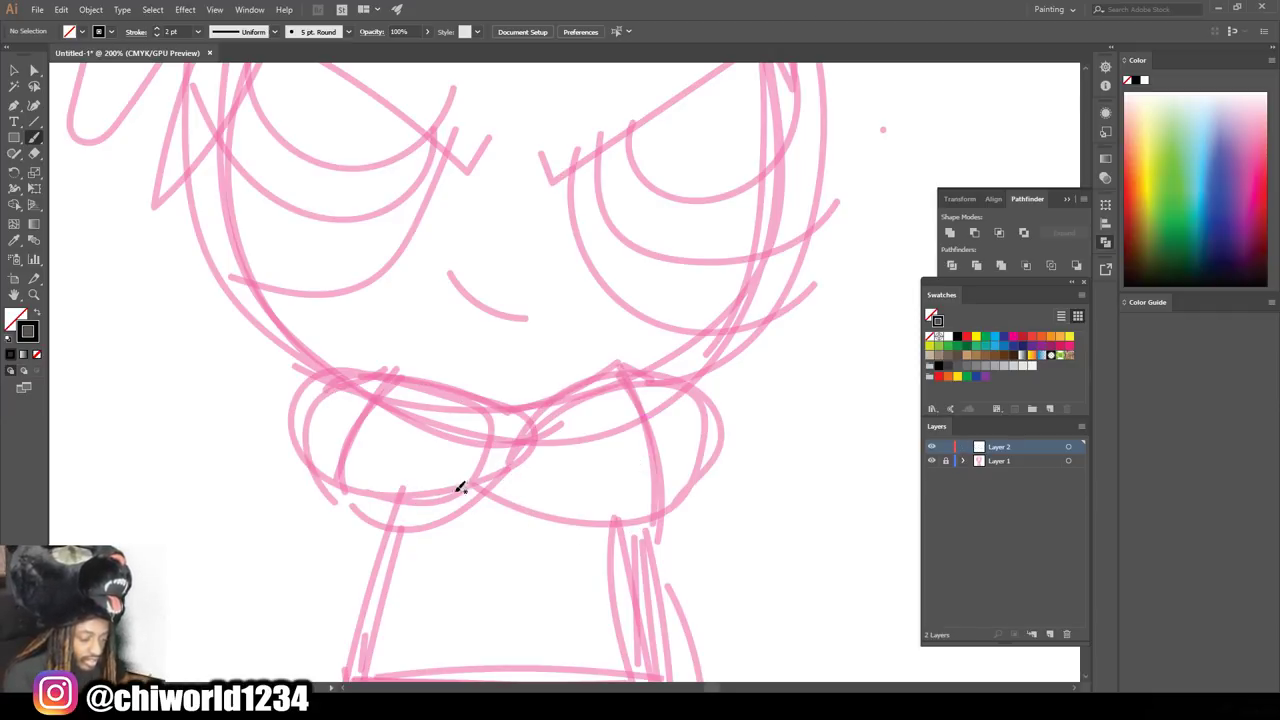
{"action": "mouse_move", "coordinate": [354, 516]}
{"action": "left_mouse_down"}
{"action": "mouse_move", "coordinate": [434, 503]}
{"action": "mouse_move", "coordinate": [600, 377]}
{"action": "mouse_move", "coordinate": [700, 396]}
{"action": "mouse_move", "coordinate": [702, 470]}
{"action": "mouse_move", "coordinate": [580, 503]}
{"action": "mouse_move", "coordinate": [495, 455]}
{"action": "mouse_move", "coordinate": [428, 392]}
{"action": "mouse_move", "coordinate": [368, 366]}
{"action": "left_mouse_up"}
{"action": "key", "text": "ctrl+z"}
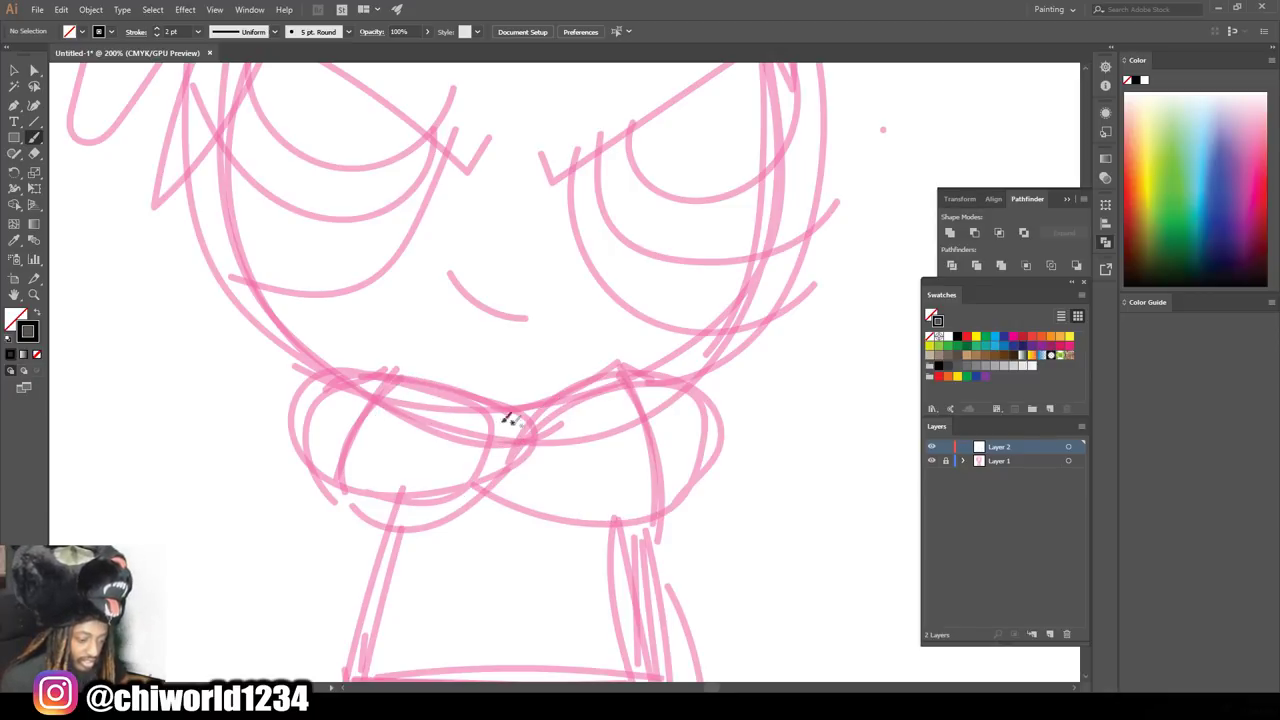
{"action": "mouse_move", "coordinate": [524, 426]}
{"action": "left_mouse_down"}
{"action": "mouse_move", "coordinate": [423, 363]}
{"action": "mouse_move", "coordinate": [334, 363]}
{"action": "mouse_move", "coordinate": [289, 409]}
{"action": "mouse_move", "coordinate": [335, 484]}
{"action": "mouse_move", "coordinate": [400, 494]}
{"action": "mouse_move", "coordinate": [471, 471]}
{"action": "mouse_move", "coordinate": [640, 372]}
{"action": "mouse_move", "coordinate": [706, 400]}
{"action": "mouse_move", "coordinate": [710, 470]}
{"action": "mouse_move", "coordinate": [601, 506]}
{"action": "mouse_move", "coordinate": [468, 470]}
{"action": "left_mouse_up"}
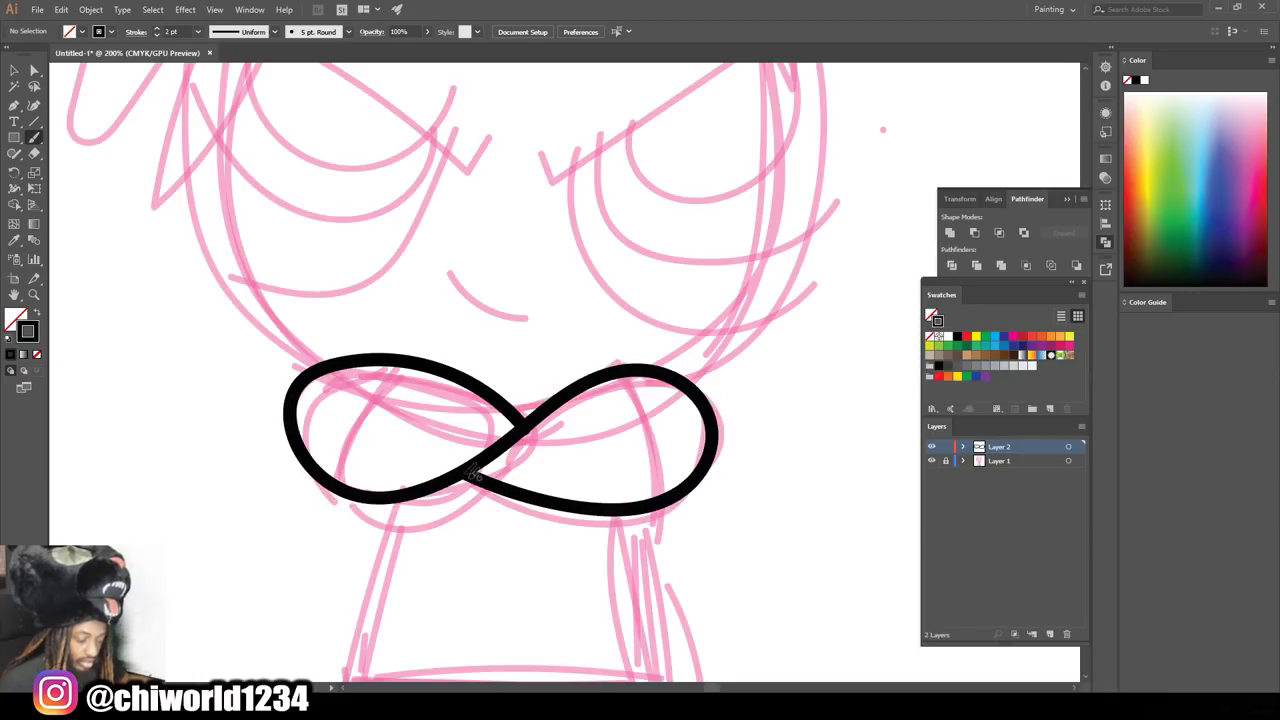
{"action": "key", "text": "ctrl+minus"}
{"action": "key", "text": "ctrl+minus"}
{"action": "key", "text": "ctrl+minus"}
{"action": "key", "text": "ctrl+plus"}
{"action": "key", "text": "ctrl+plus"}
{"action": "key", "text": "ctrl+plus"}
{"action": "key", "text": "ctrl+plus"}
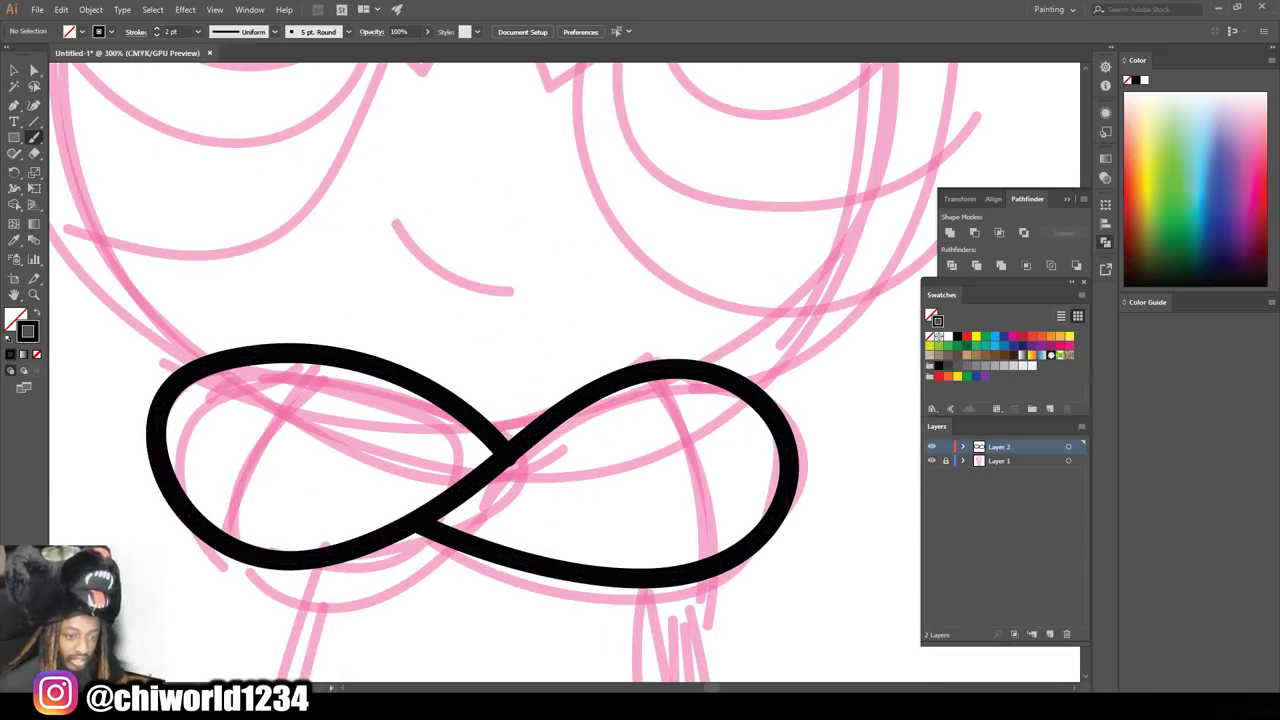
Scale the collar stroke up slightly and nudge it down over the sketched collar.
{"action": "left_click", "coordinate": [14, 70]}
{"action": "left_click", "coordinate": [393, 372]}
{"action": "left_click", "coordinate": [393, 372]}
{"action": "left_click_drag", "start_coordinate": [153, 347], "coordinate": [160, 338]}
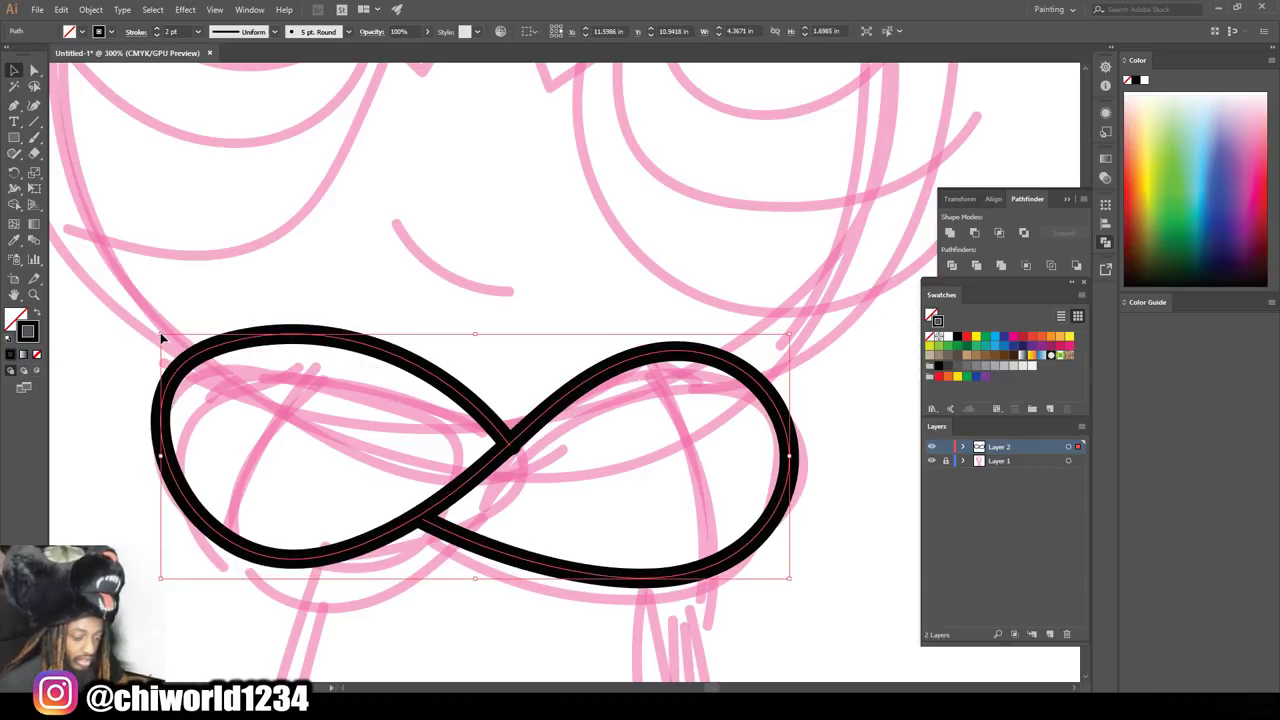
{"action": "left_click_drag", "start_coordinate": [357, 352], "coordinate": [371, 395]}
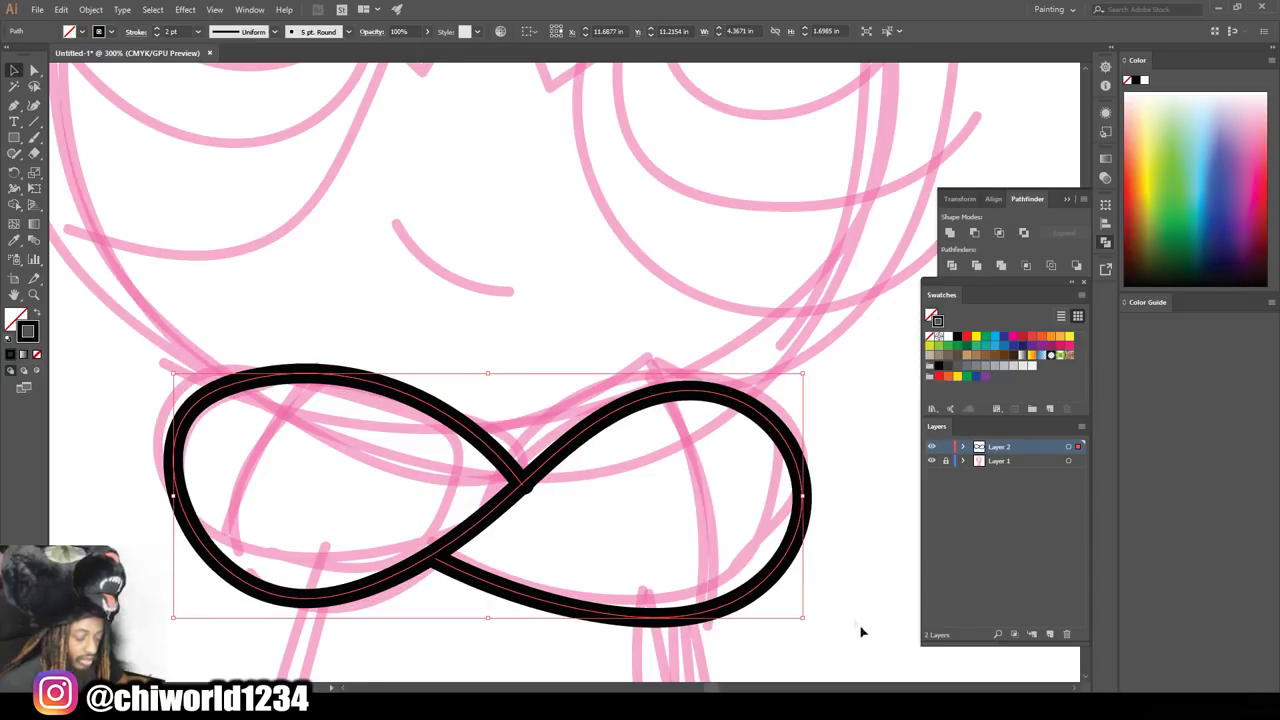
{"action": "left_click", "coordinate": [840, 585]}
{"action": "key", "text": "ctrl+0"}
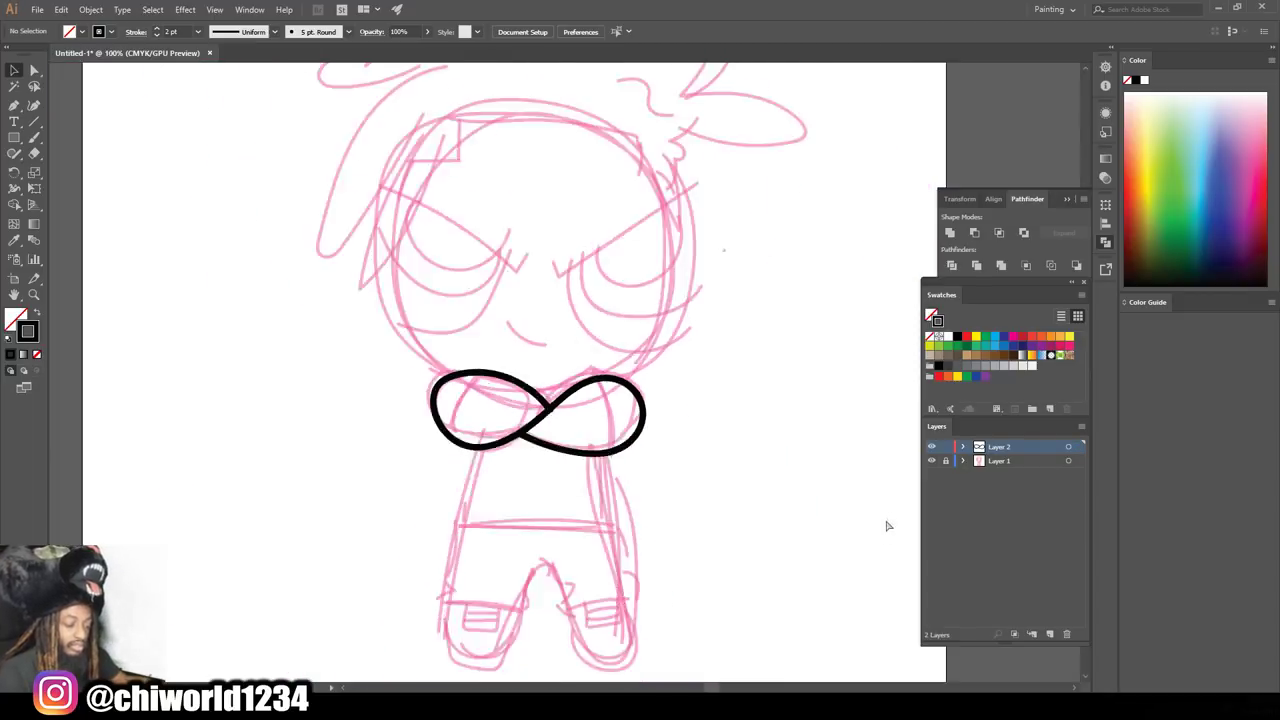
Zoom in on the head and try a right face outline, then undo it.
{"action": "key", "text": "ctrl+plus"}
{"action": "key", "text": "ctrl+plus"}
{"action": "scroll", "coordinate": [814, 503], "scroll_direction": "up", "scroll_amount": 2}
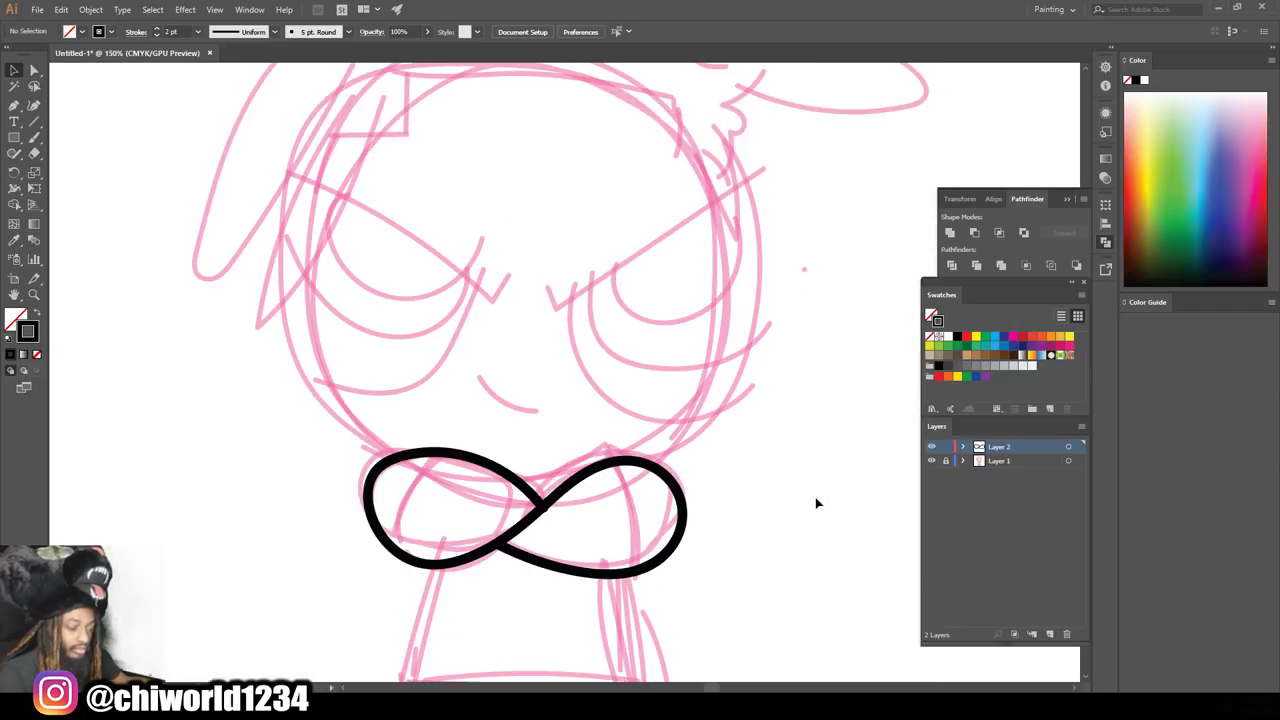
{"action": "scroll", "coordinate": [814, 503], "scroll_direction": "up", "scroll_amount": 2}
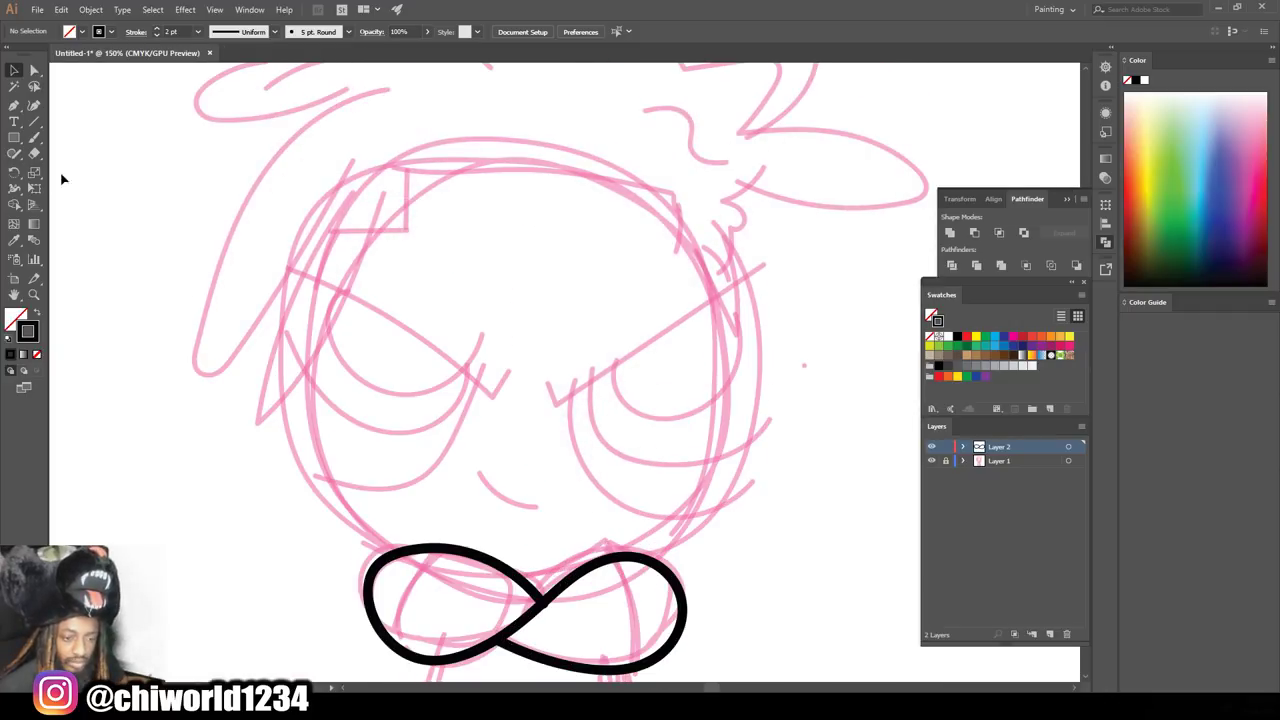
{"action": "left_click", "coordinate": [40, 138]}
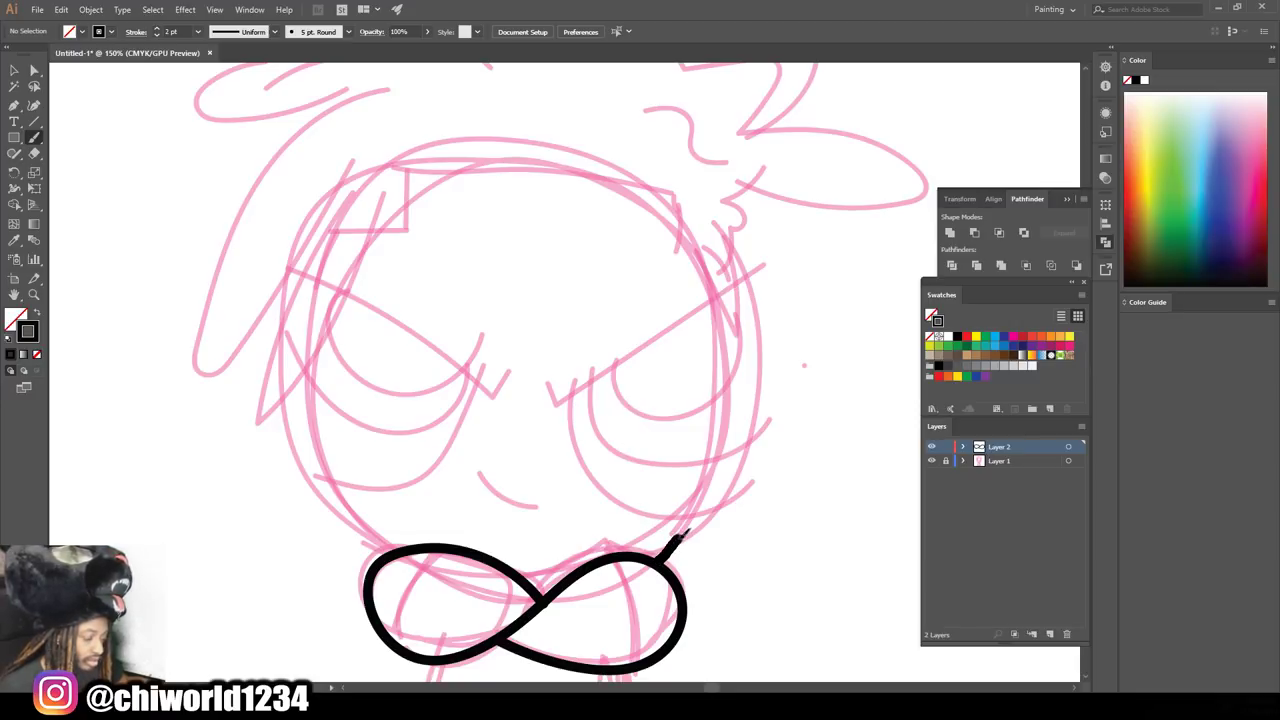
{"action": "left_click_drag", "start_coordinate": [737, 463], "coordinate": [746, 316]}
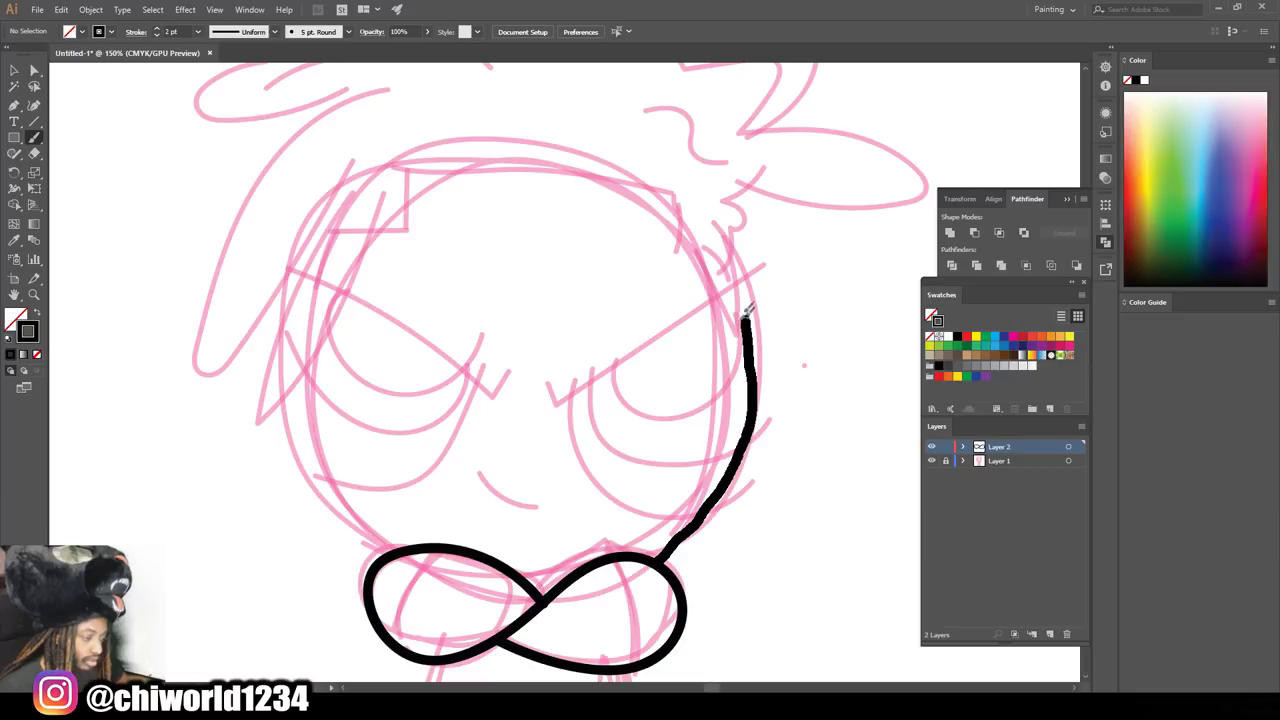
{"action": "left_click_drag", "start_coordinate": [727, 244], "coordinate": [725, 237]}
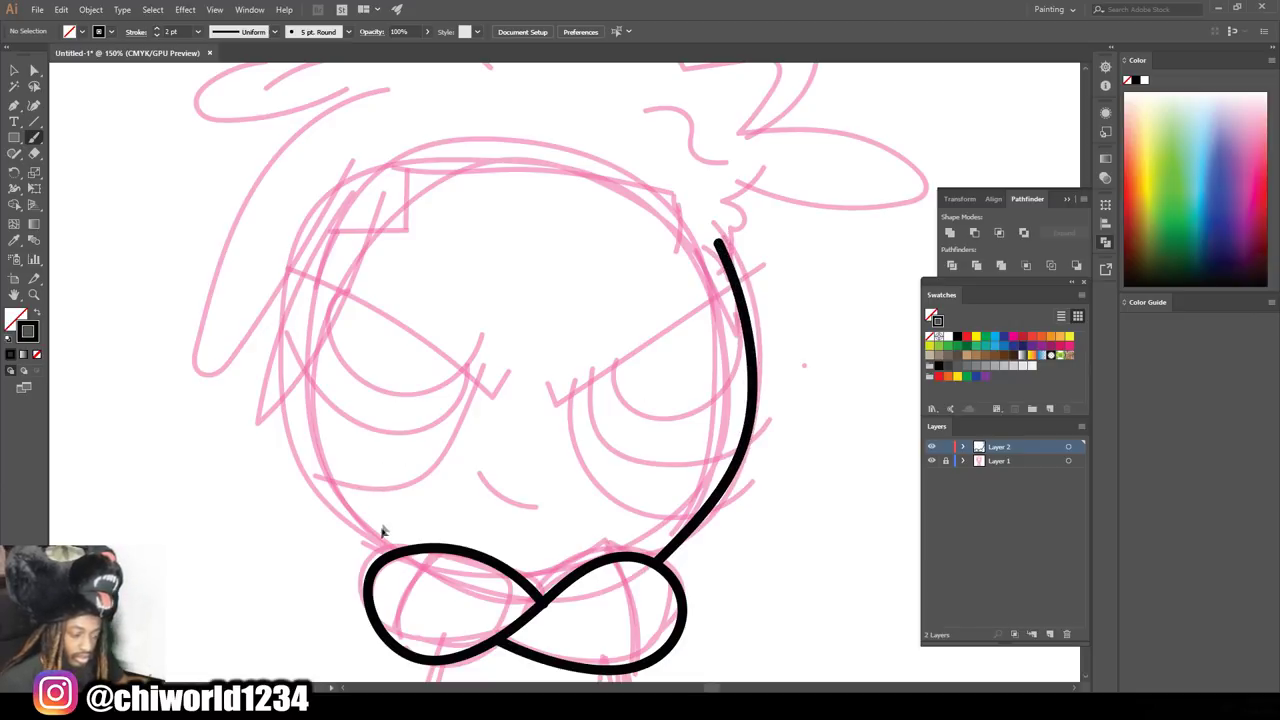
{"action": "key", "text": "ctrl+z"}
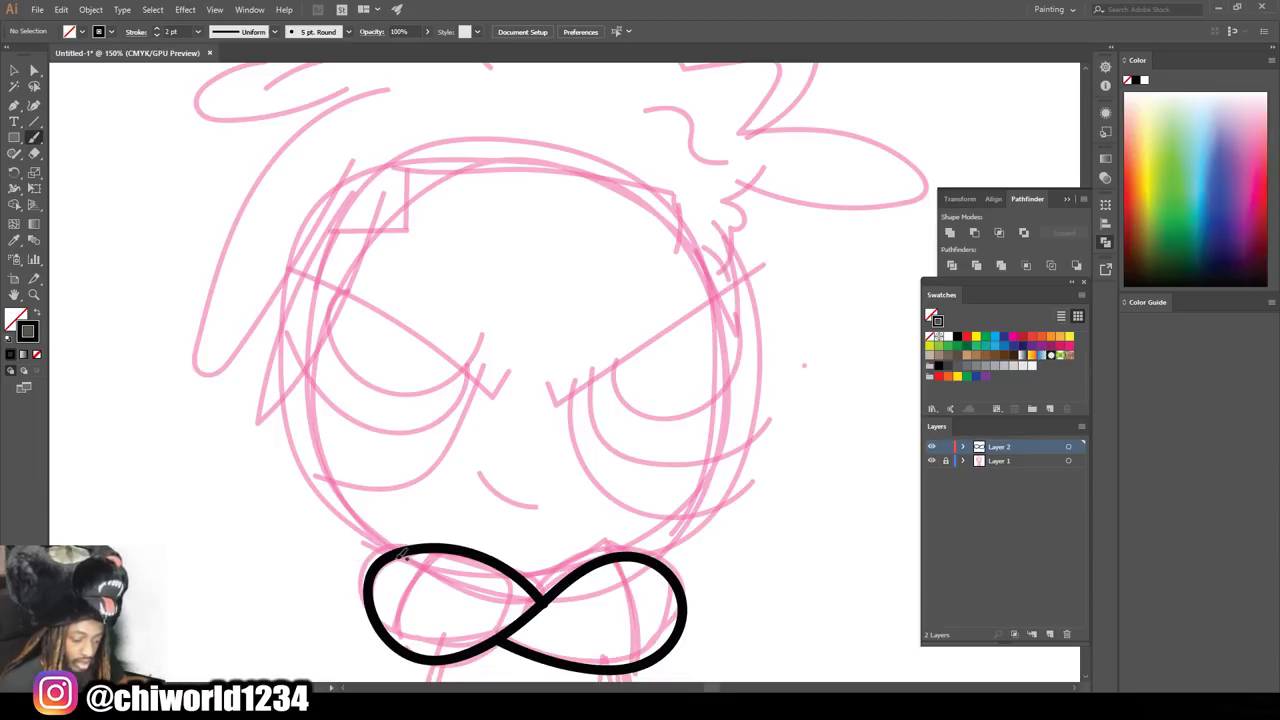
Ink the left and right face outlines up from the bow ends, redrawing the right.
{"action": "mouse_move", "coordinate": [347, 533]}
{"action": "left_mouse_down"}
{"action": "mouse_move", "coordinate": [280, 414]}
{"action": "mouse_move", "coordinate": [274, 329]}
{"action": "mouse_move", "coordinate": [307, 250]}
{"action": "left_mouse_up"}
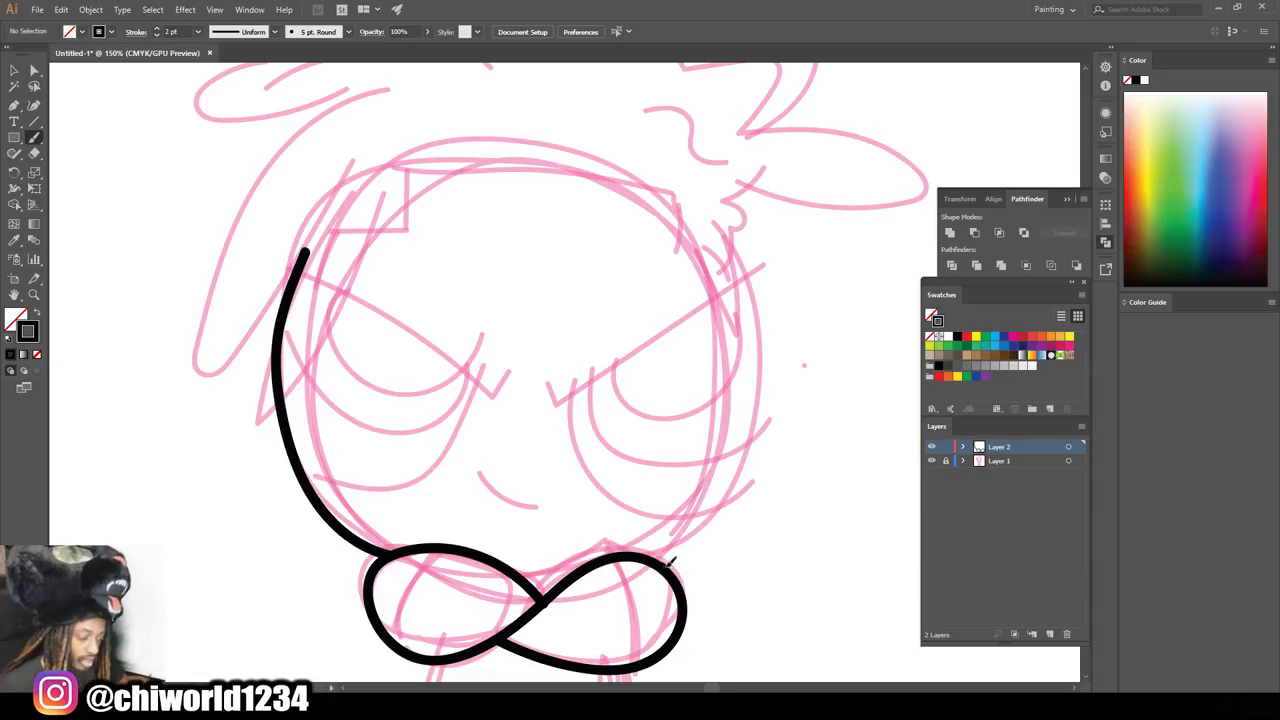
{"action": "mouse_move", "coordinate": [716, 518]}
{"action": "left_mouse_down"}
{"action": "mouse_move", "coordinate": [751, 355]}
{"action": "mouse_move", "coordinate": [740, 275]}
{"action": "mouse_move", "coordinate": [718, 246]}
{"action": "left_mouse_up"}
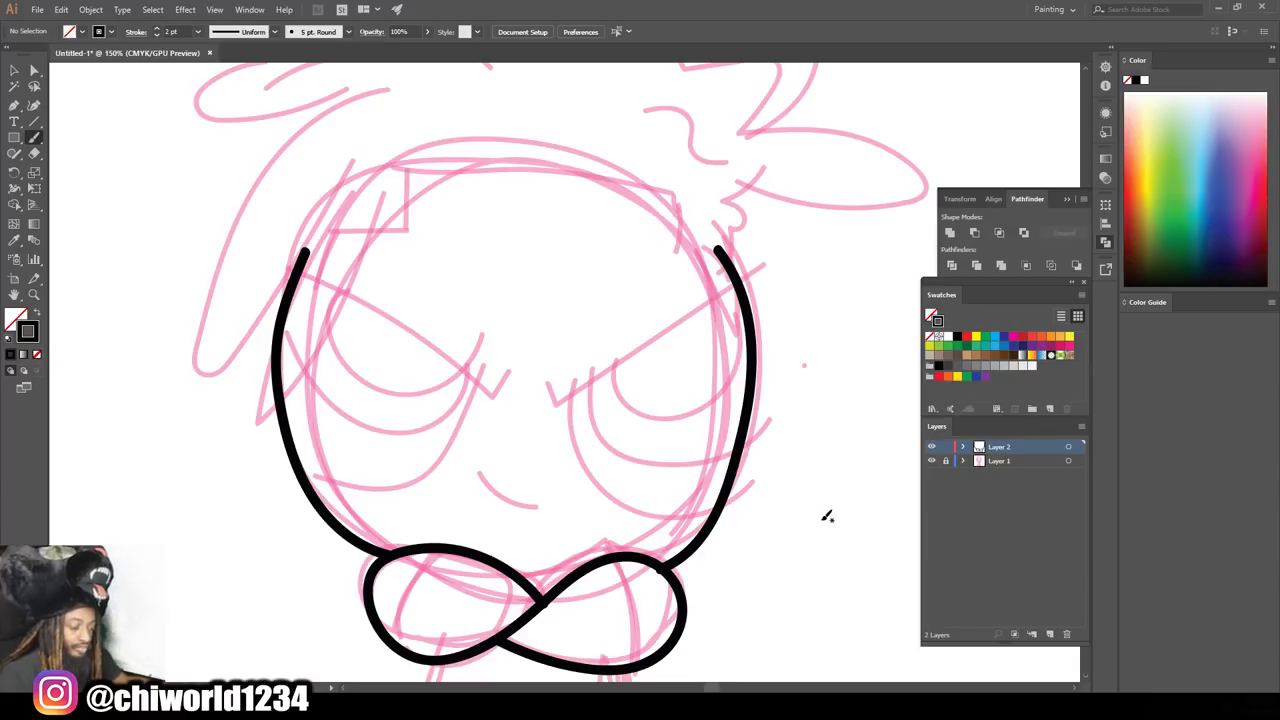
{"action": "key", "text": "ctrl+minus"}
{"action": "key", "text": "ctrl+minus"}
{"action": "key", "text": "ctrl+plus"}
{"action": "key", "text": "ctrl+plus"}
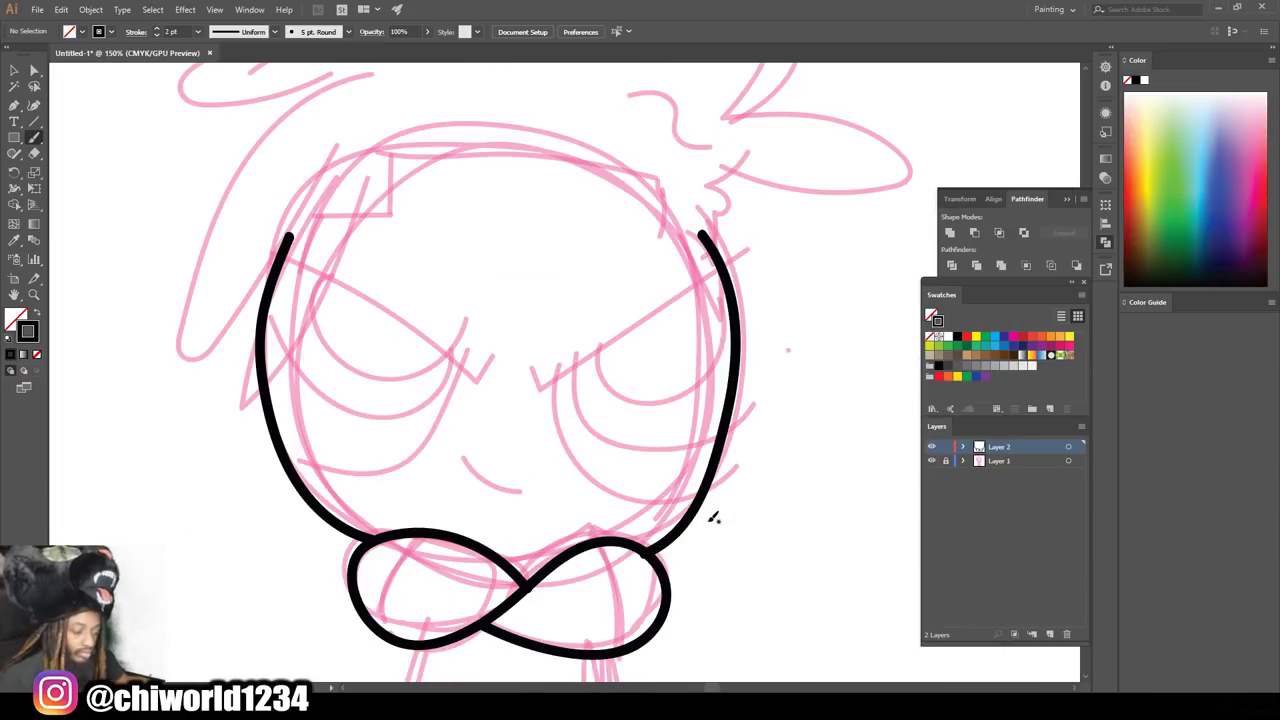
{"action": "key", "text": "ctrl+z"}
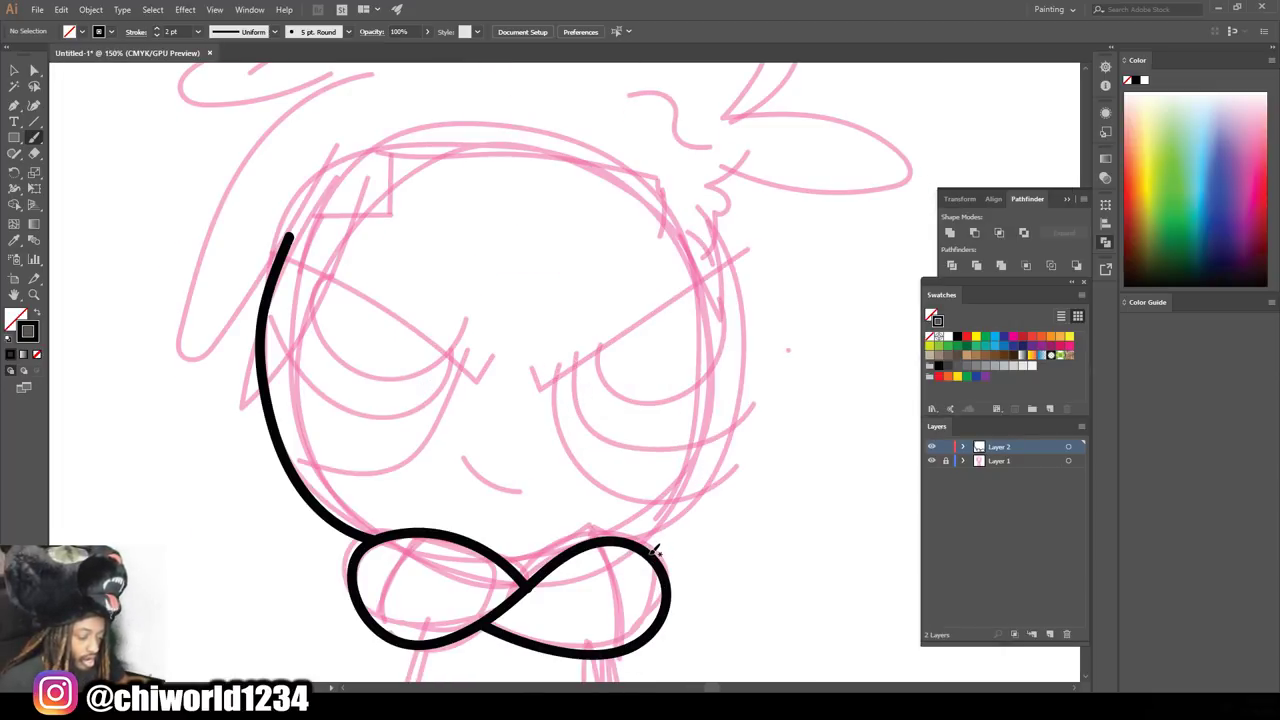
{"action": "mouse_move", "coordinate": [702, 517]}
{"action": "left_mouse_down"}
{"action": "mouse_move", "coordinate": [737, 449]}
{"action": "mouse_move", "coordinate": [749, 334]}
{"action": "mouse_move", "coordinate": [732, 262]}
{"action": "left_mouse_up"}
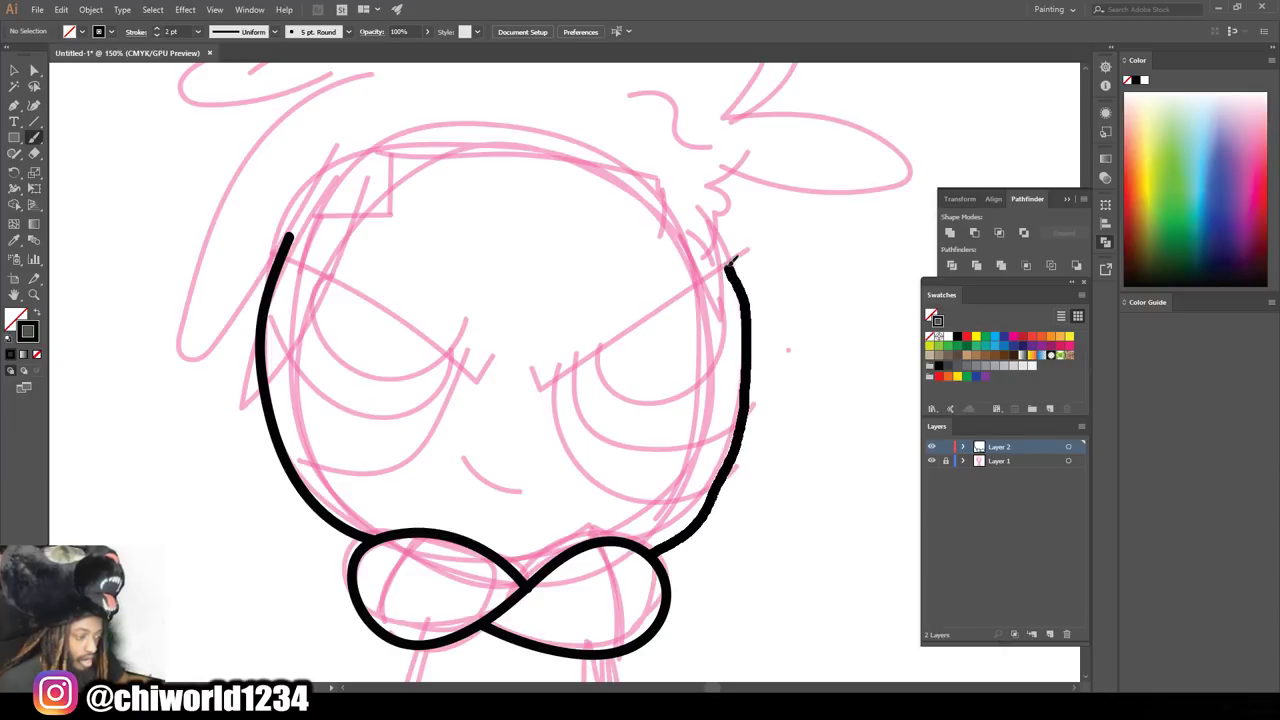
{"action": "key", "text": "ctrl+minus"}
{"action": "key", "text": "ctrl+minus"}
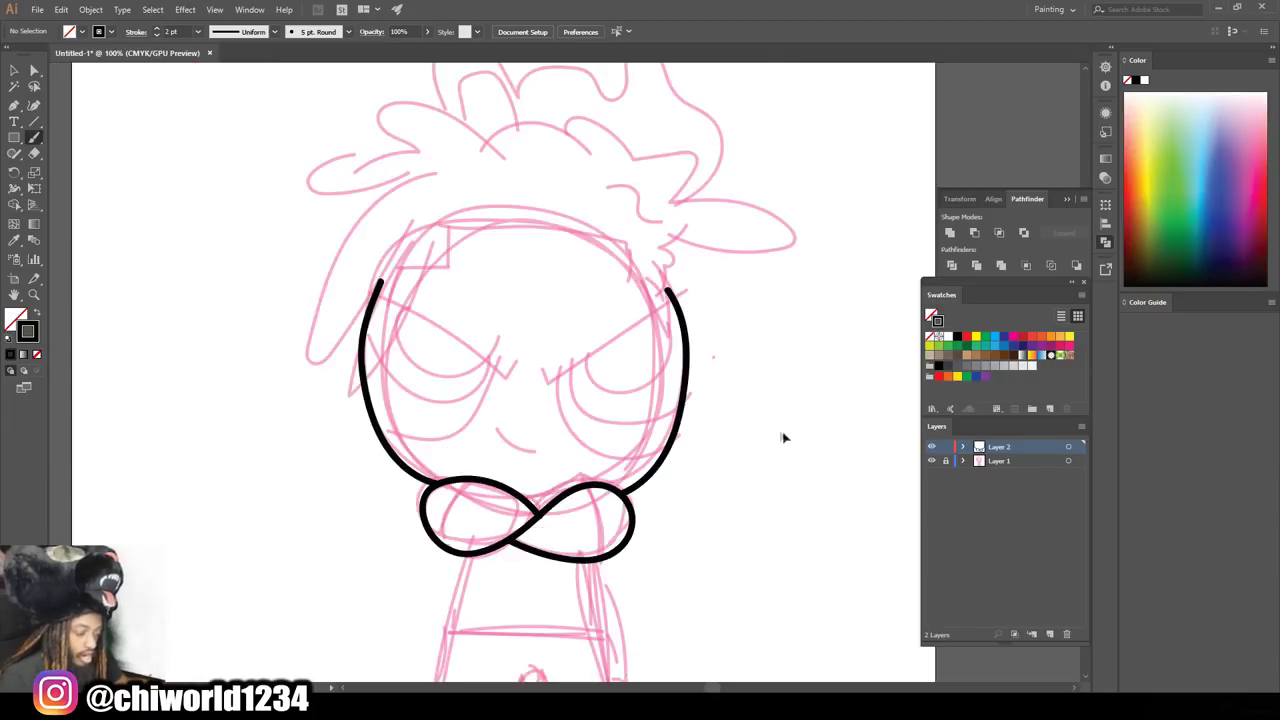
Check the ink with the sketch layer hidden, then set stroke weight to 1 pt.
{"action": "key", "text": "ctrl+minus"}
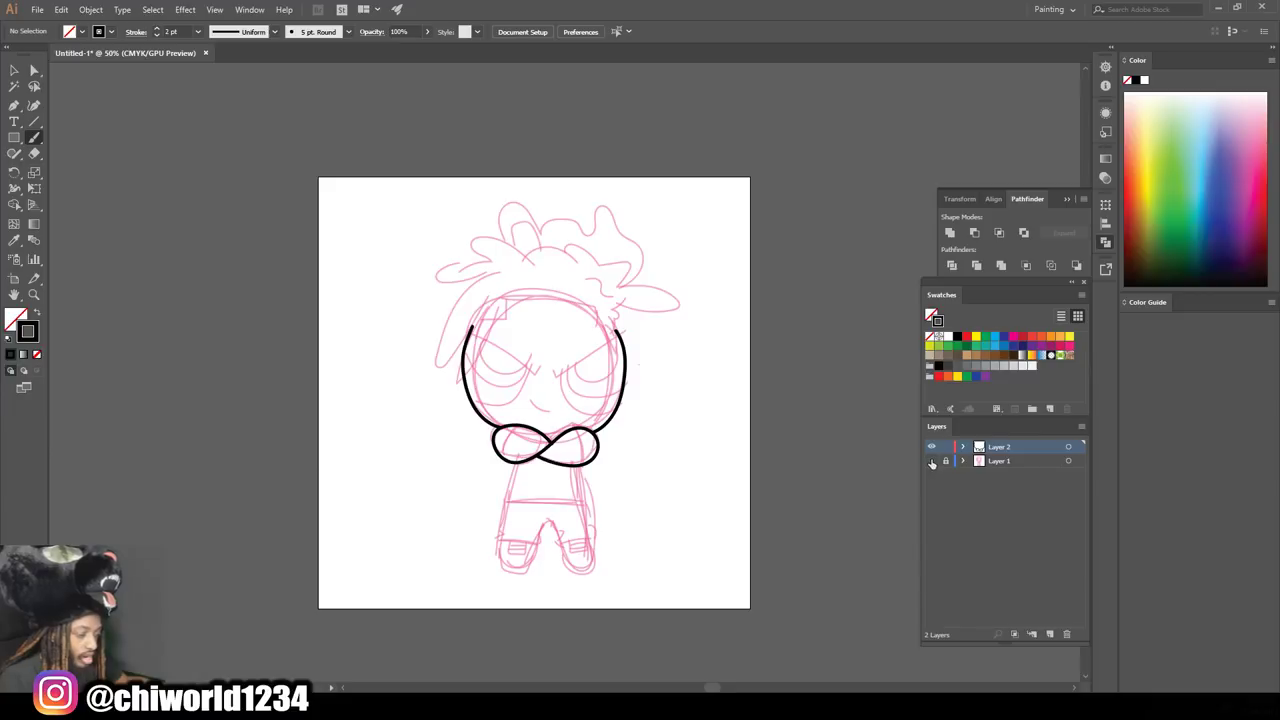
{"action": "left_click", "coordinate": [932, 461]}
{"action": "key", "text": "ctrl+minus"}
{"action": "key", "text": "ctrl+plus"}
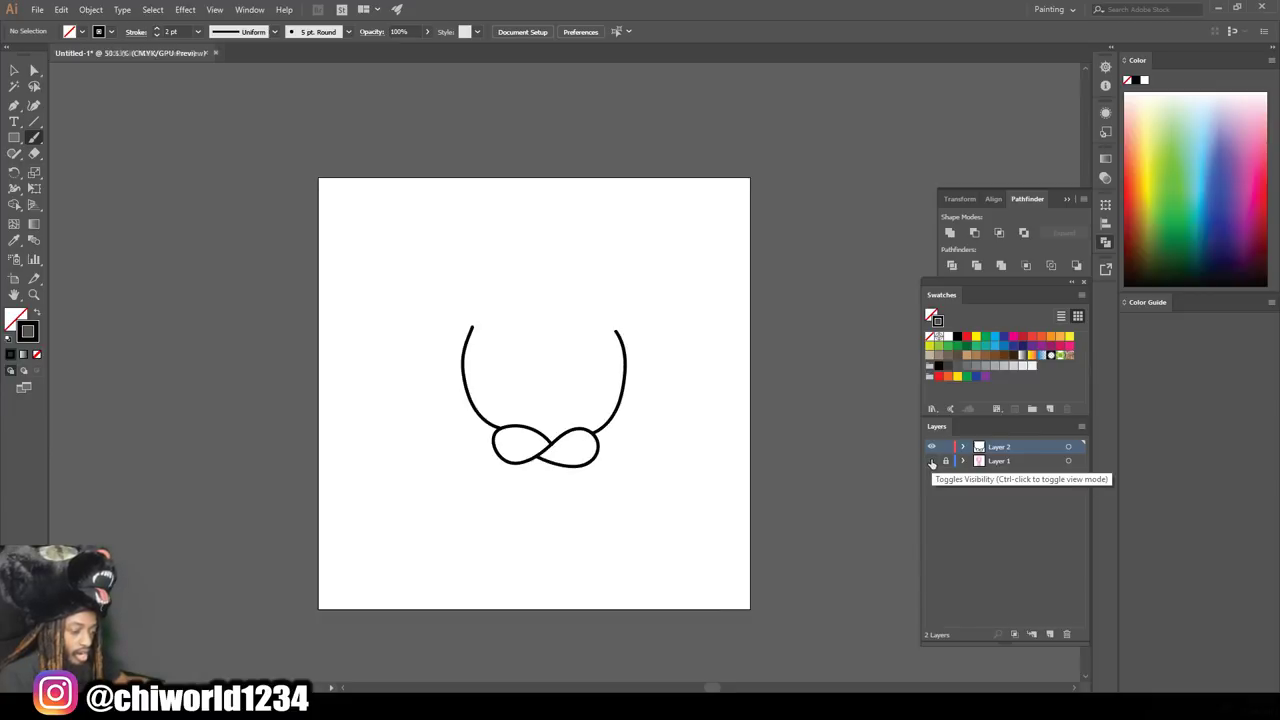
{"action": "key", "text": "ctrl+plus"}
{"action": "key", "text": "ctrl+plus"}
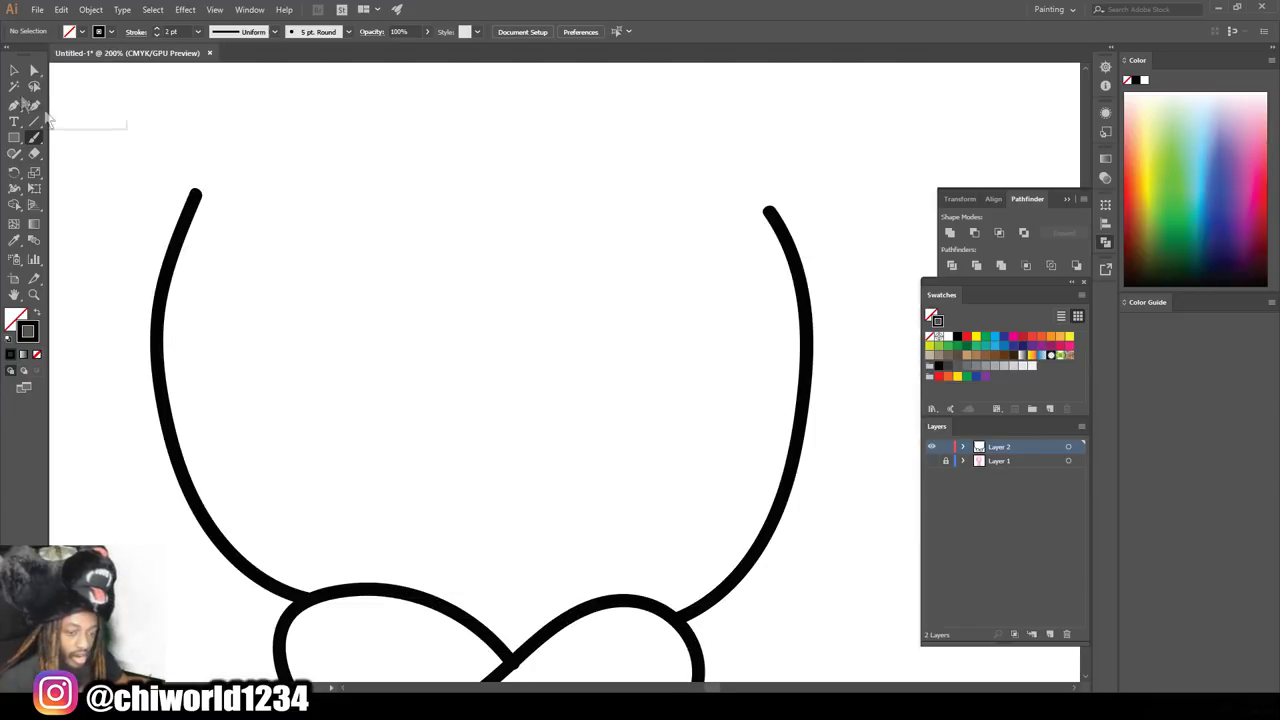
{"action": "left_click", "coordinate": [197, 31]}
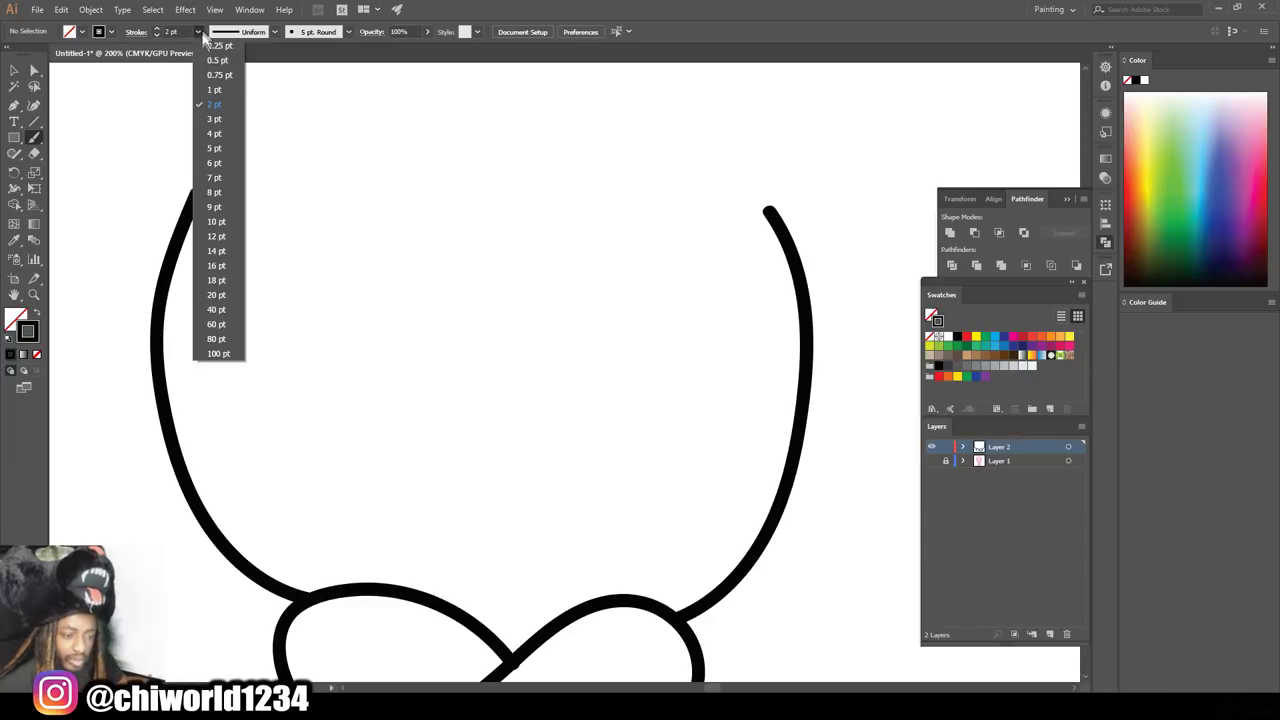
{"action": "left_click", "coordinate": [210, 86]}
{"action": "left_click", "coordinate": [932, 461]}
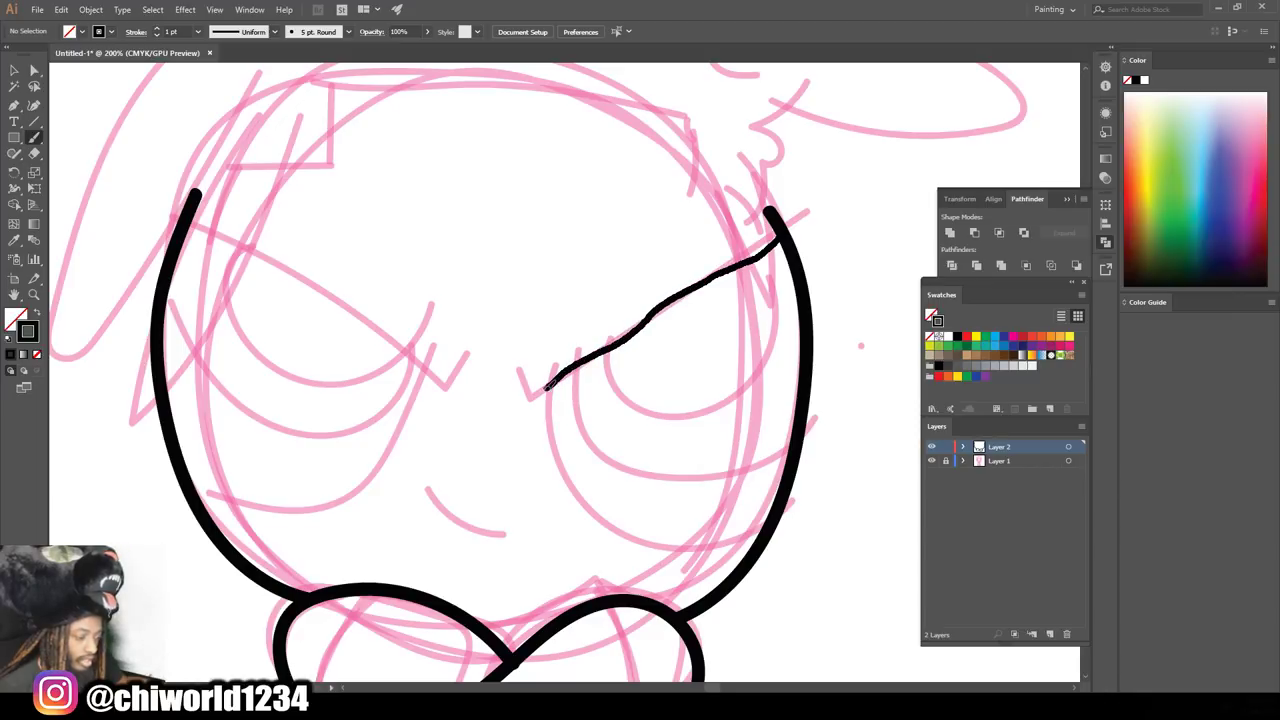
Ink the right and left angry brow lines, redrawing the right one twice.
{"action": "left_click_drag", "start_coordinate": [528, 378], "coordinate": [518, 360]}
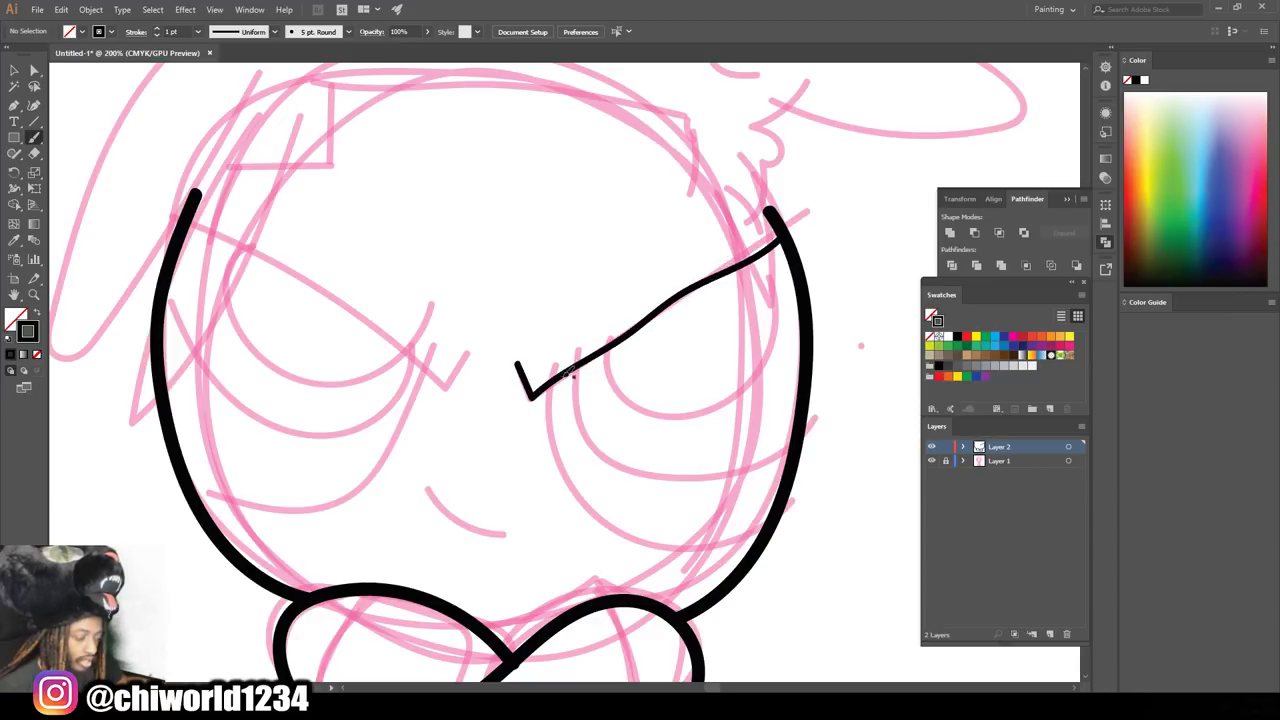
{"action": "key", "text": "ctrl+z"}
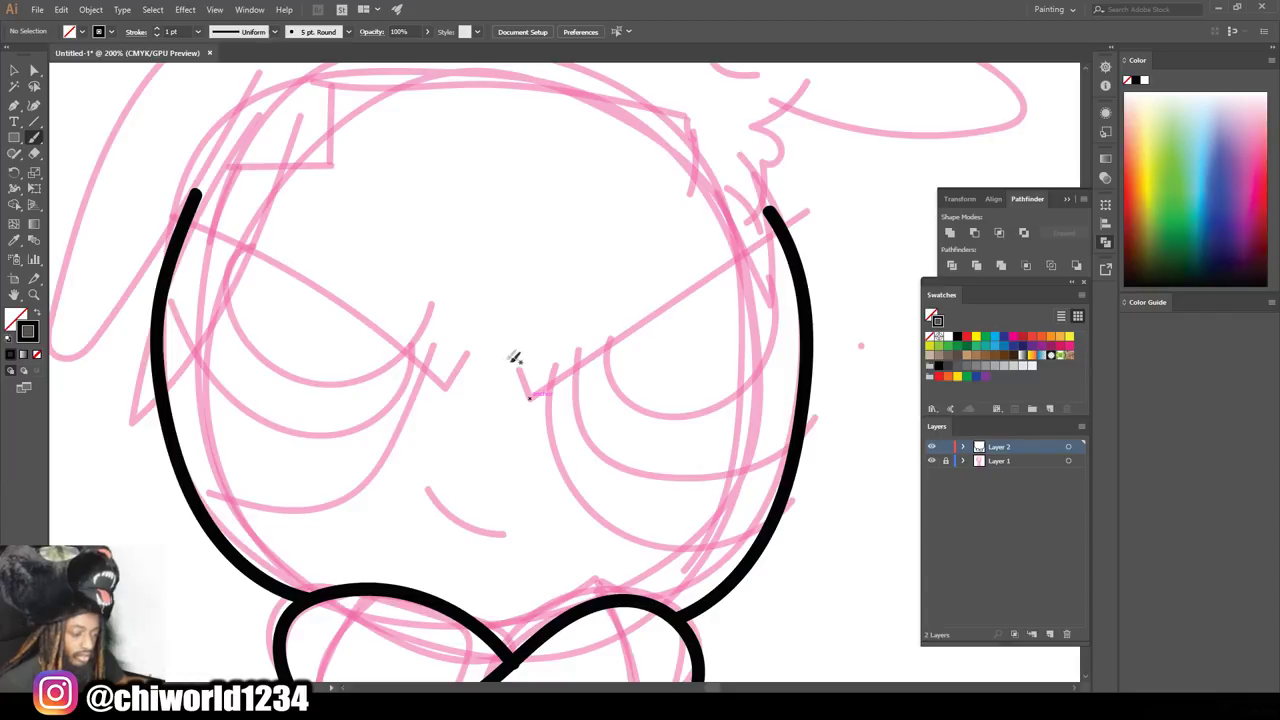
{"action": "left_click_drag", "start_coordinate": [612, 346], "coordinate": [785, 232]}
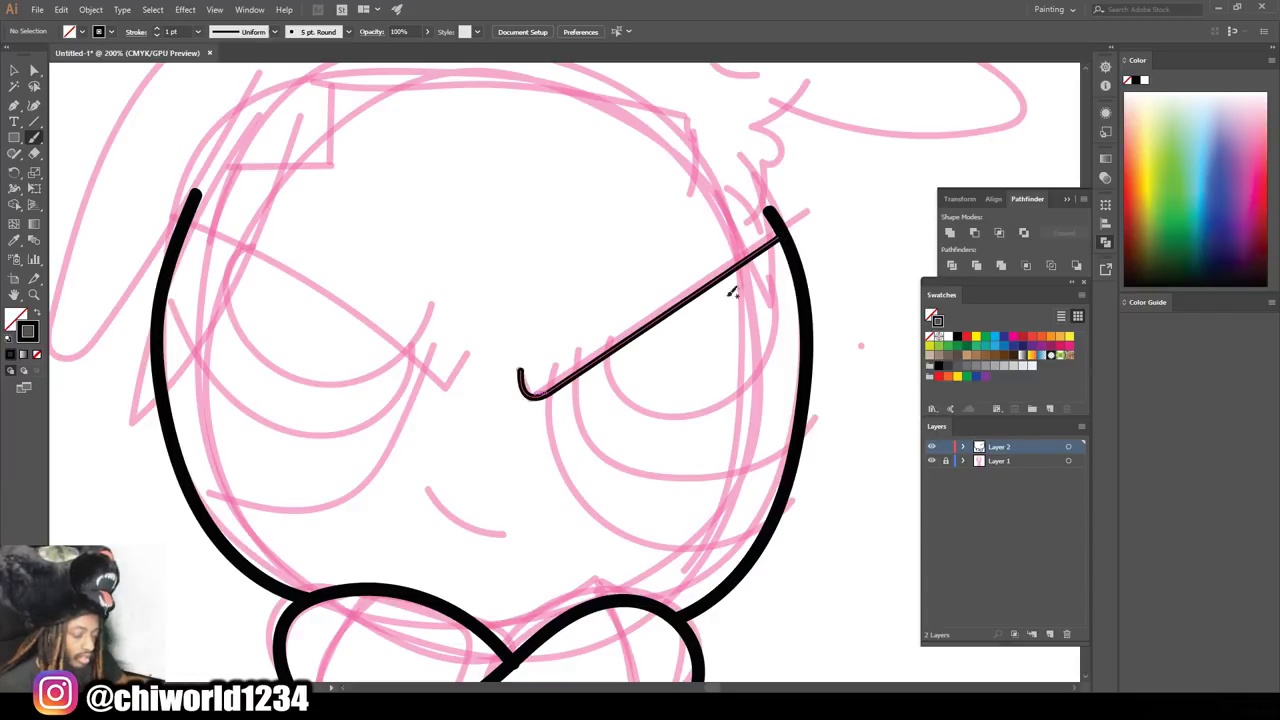
{"action": "key", "text": "ctrl+z"}
{"action": "left_click_drag", "start_coordinate": [537, 392], "coordinate": [690, 302]}
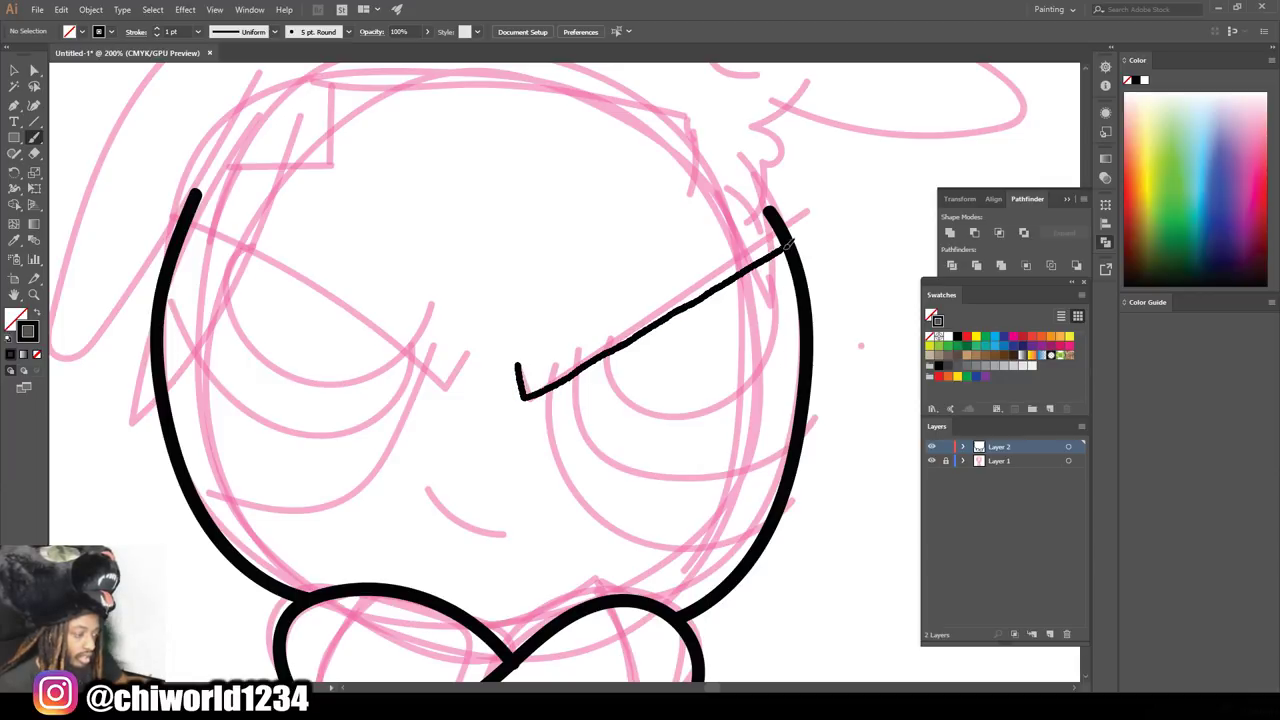
{"action": "left_click_drag", "start_coordinate": [790, 240], "coordinate": [790, 240]}
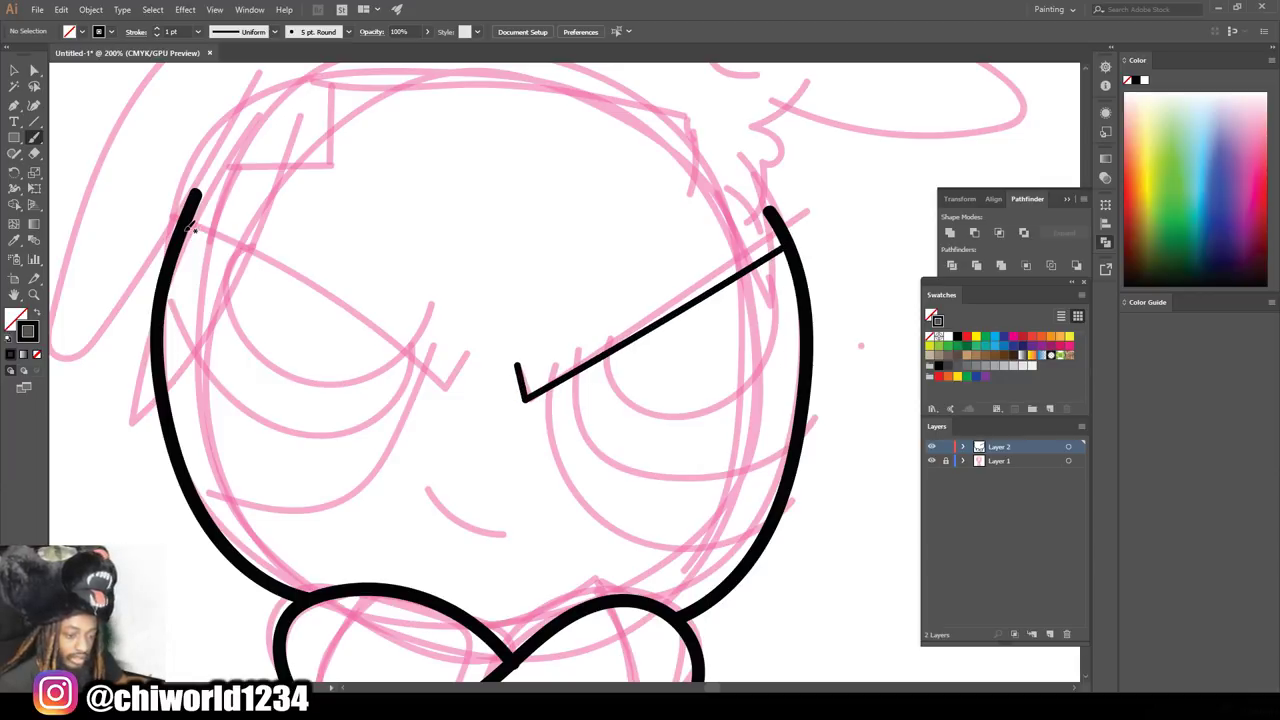
{"action": "mouse_move", "coordinate": [190, 228]}
{"action": "left_mouse_down"}
{"action": "mouse_move", "coordinate": [266, 256]}
{"action": "mouse_move", "coordinate": [449, 378]}
{"action": "mouse_move", "coordinate": [476, 358]}
{"action": "left_mouse_up"}
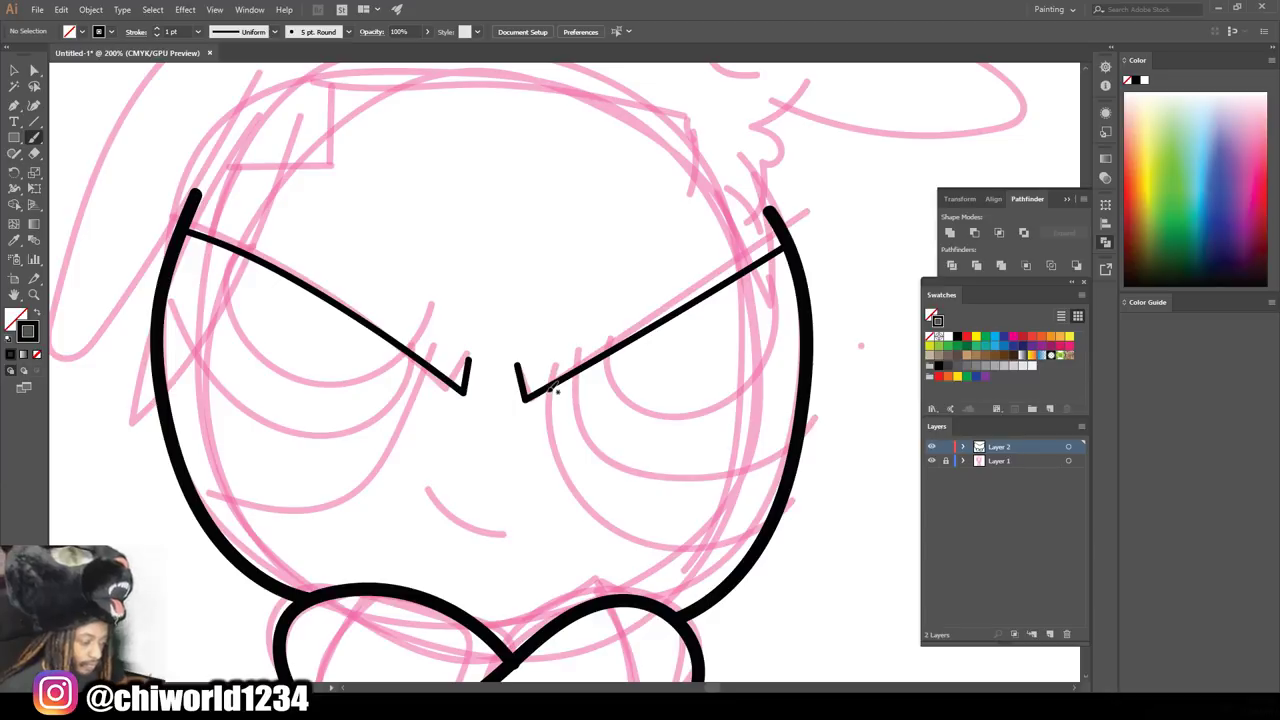
Ink the lower curves and inner edge of both eyes.
{"action": "mouse_move", "coordinate": [552, 410]}
{"action": "left_mouse_down"}
{"action": "mouse_move", "coordinate": [588, 494]}
{"action": "mouse_move", "coordinate": [638, 523]}
{"action": "left_mouse_up"}
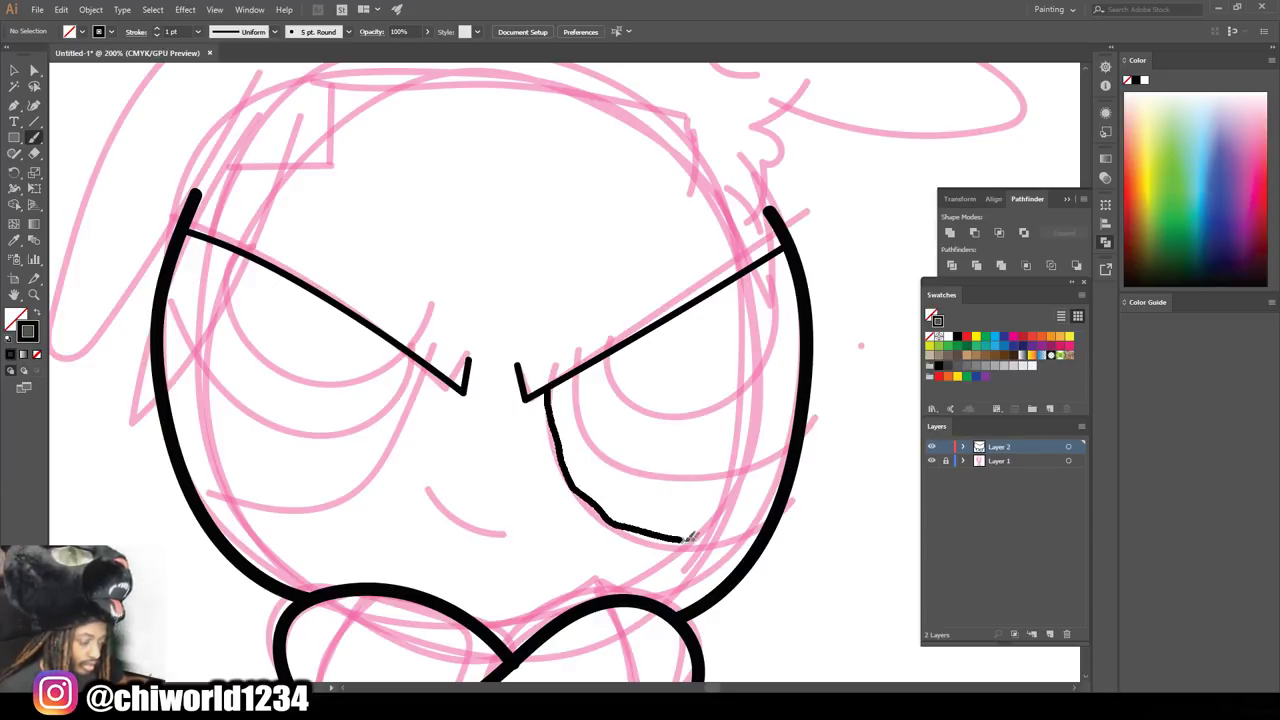
{"action": "left_click_drag", "start_coordinate": [768, 517], "coordinate": [770, 515]}
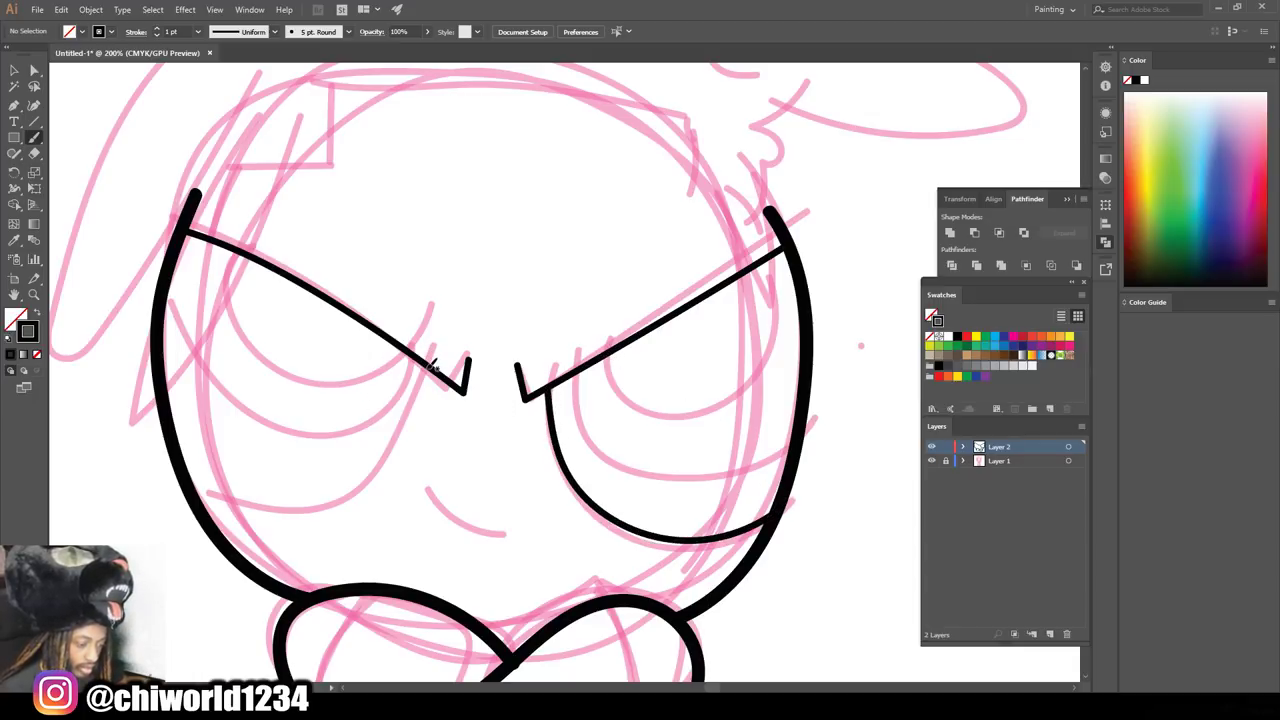
{"action": "left_click_drag", "start_coordinate": [425, 388], "coordinate": [401, 456]}
{"action": "left_click_drag", "start_coordinate": [352, 496], "coordinate": [282, 507]}
{"action": "left_click_drag", "start_coordinate": [193, 474], "coordinate": [190, 478]}
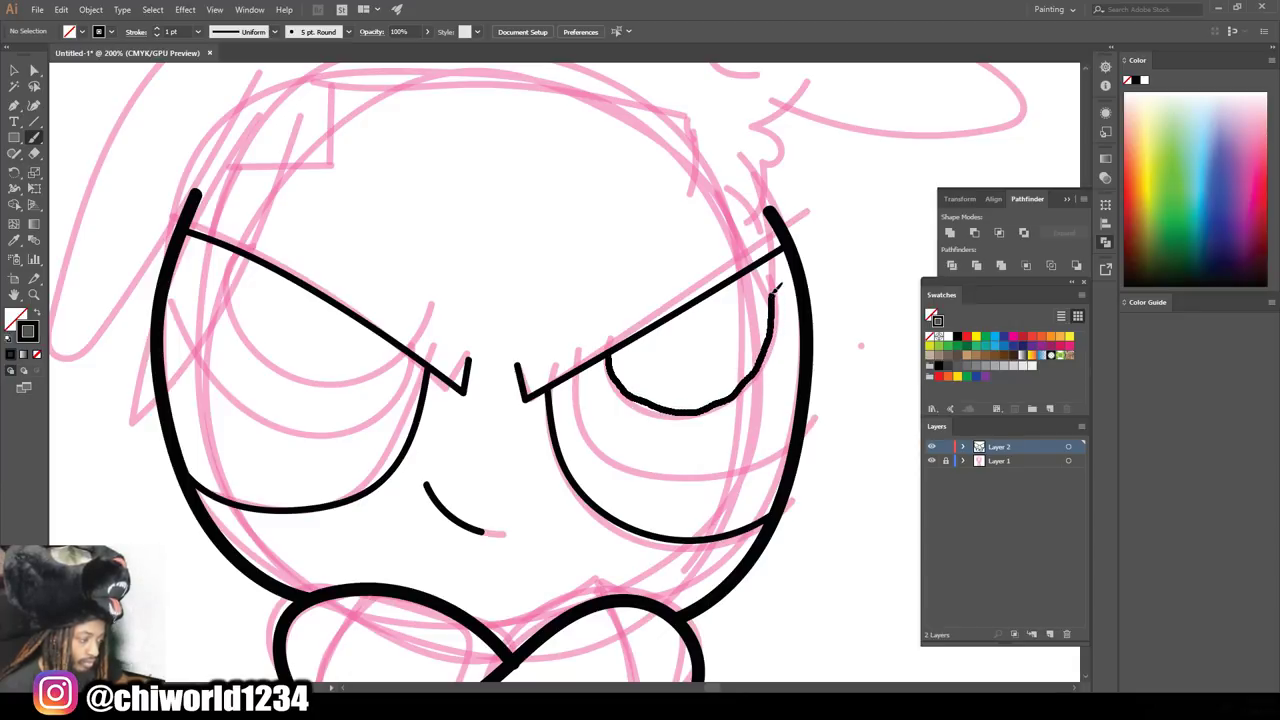
Ink the iris curves and inner lower lines in both eyes.
{"action": "left_click_drag", "start_coordinate": [768, 262], "coordinate": [770, 258]}
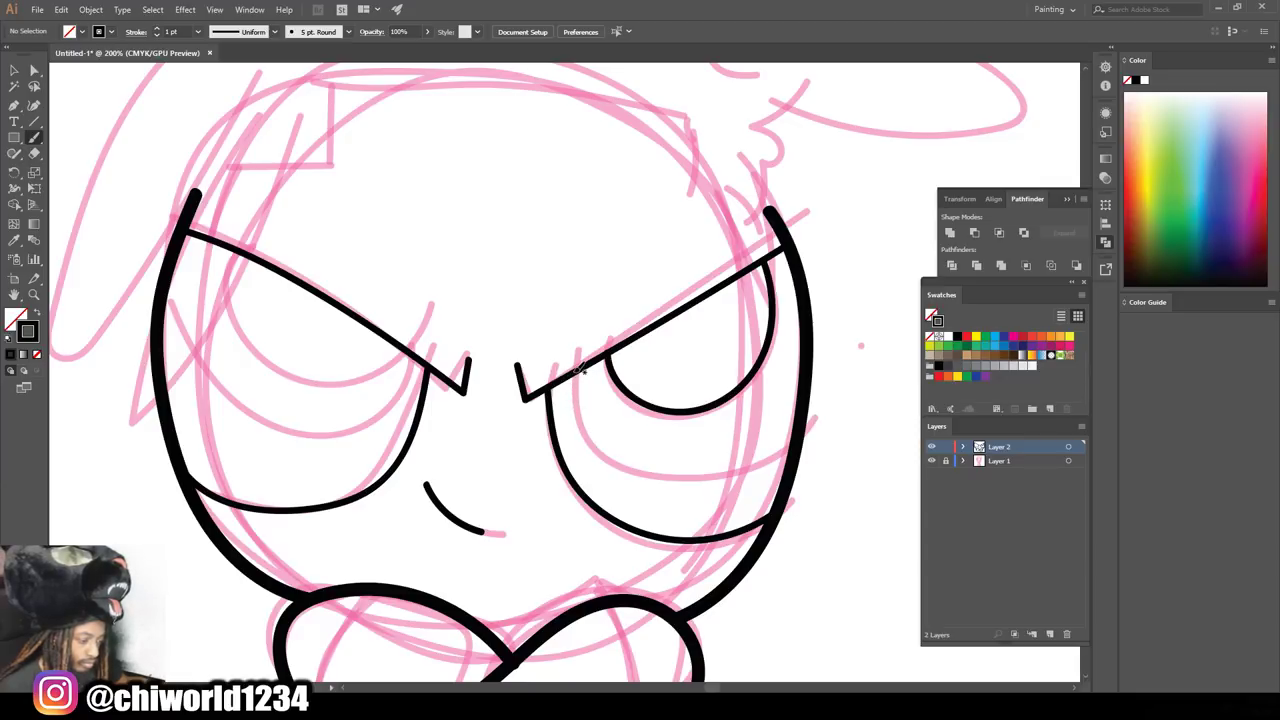
{"action": "left_click_drag", "start_coordinate": [592, 428], "coordinate": [762, 466]}
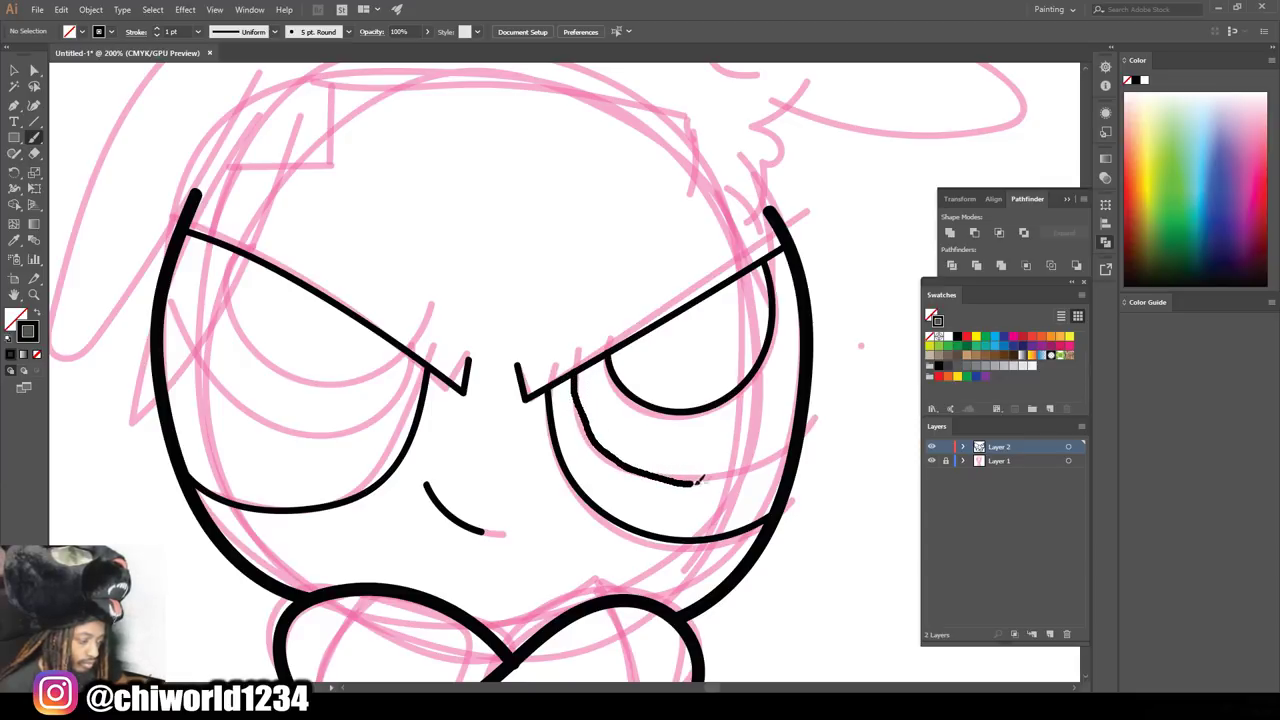
{"action": "left_click_drag", "start_coordinate": [790, 440], "coordinate": [807, 371]}
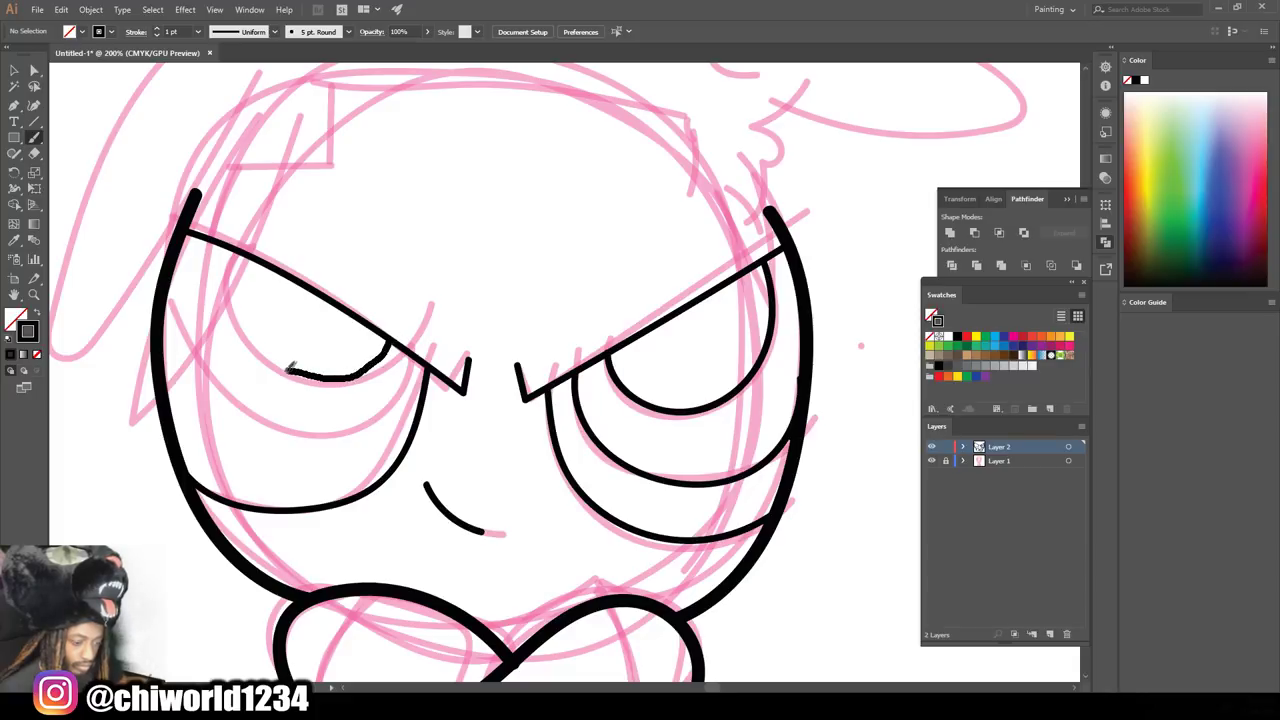
{"action": "left_click_drag", "start_coordinate": [237, 312], "coordinate": [240, 251]}
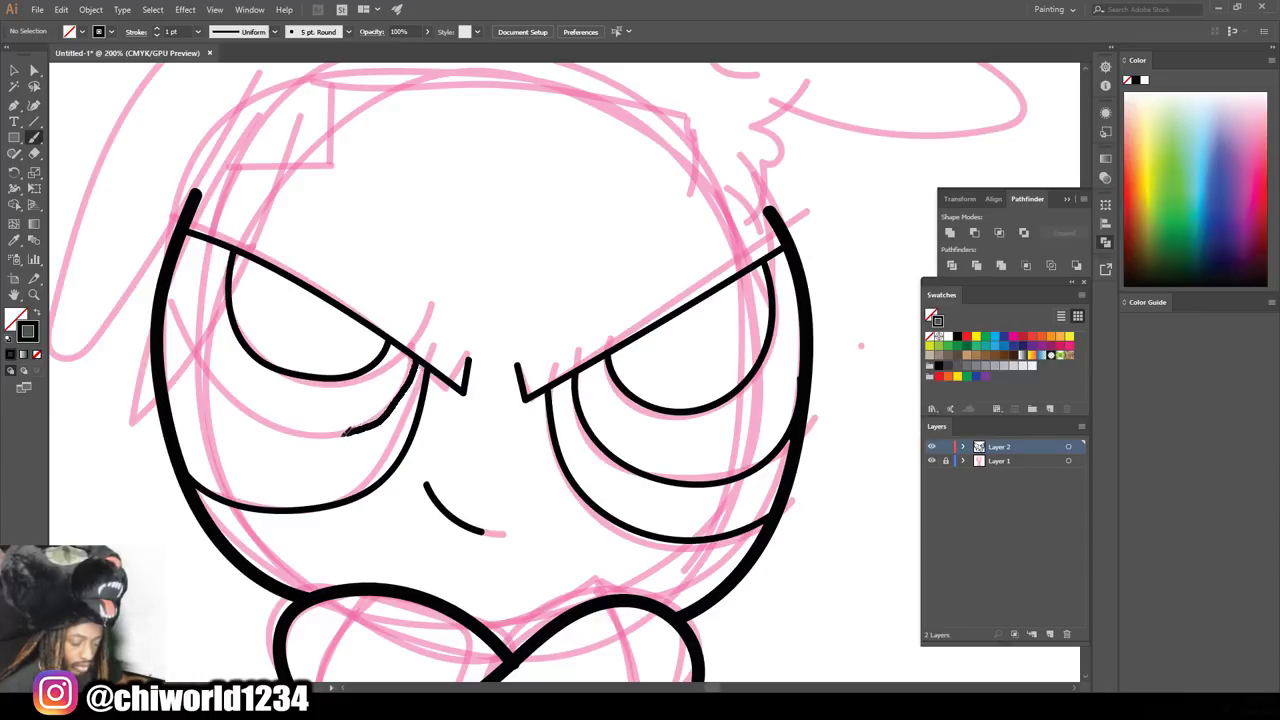
{"action": "left_click_drag", "start_coordinate": [343, 433], "coordinate": [272, 434]}
{"action": "left_click_drag", "start_coordinate": [218, 399], "coordinate": [176, 341]}
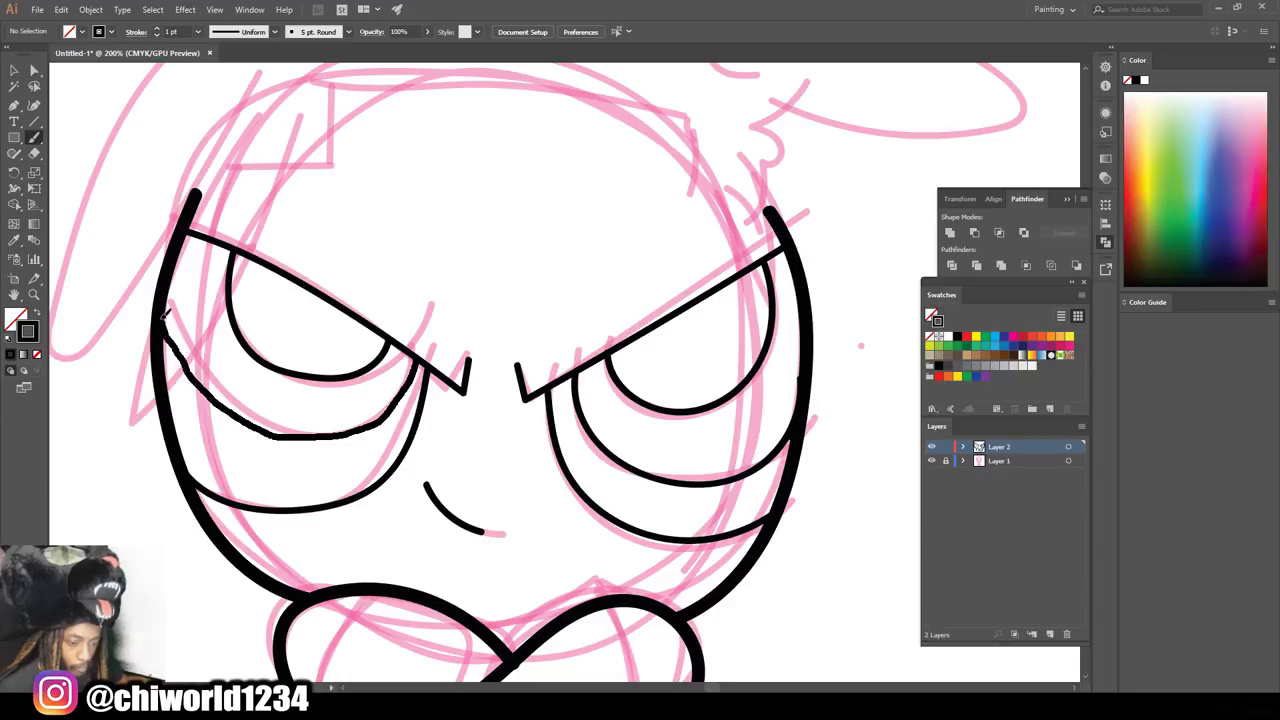
{"action": "key", "text": "ctrl+minus"}
{"action": "key", "text": "ctrl+minus"}
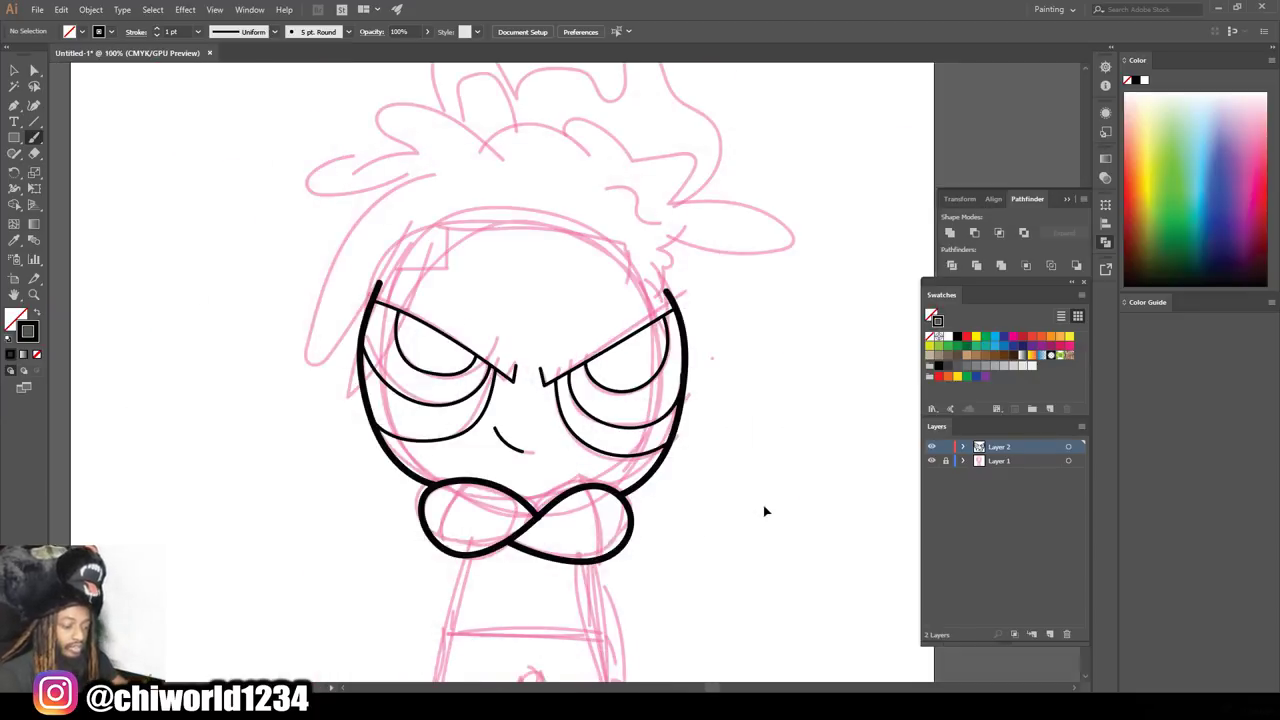
Hide and re-show the pink sketch layer to check the line art.
{"action": "key", "text": "ctrl+minus"}
{"action": "left_click", "coordinate": [932, 461]}
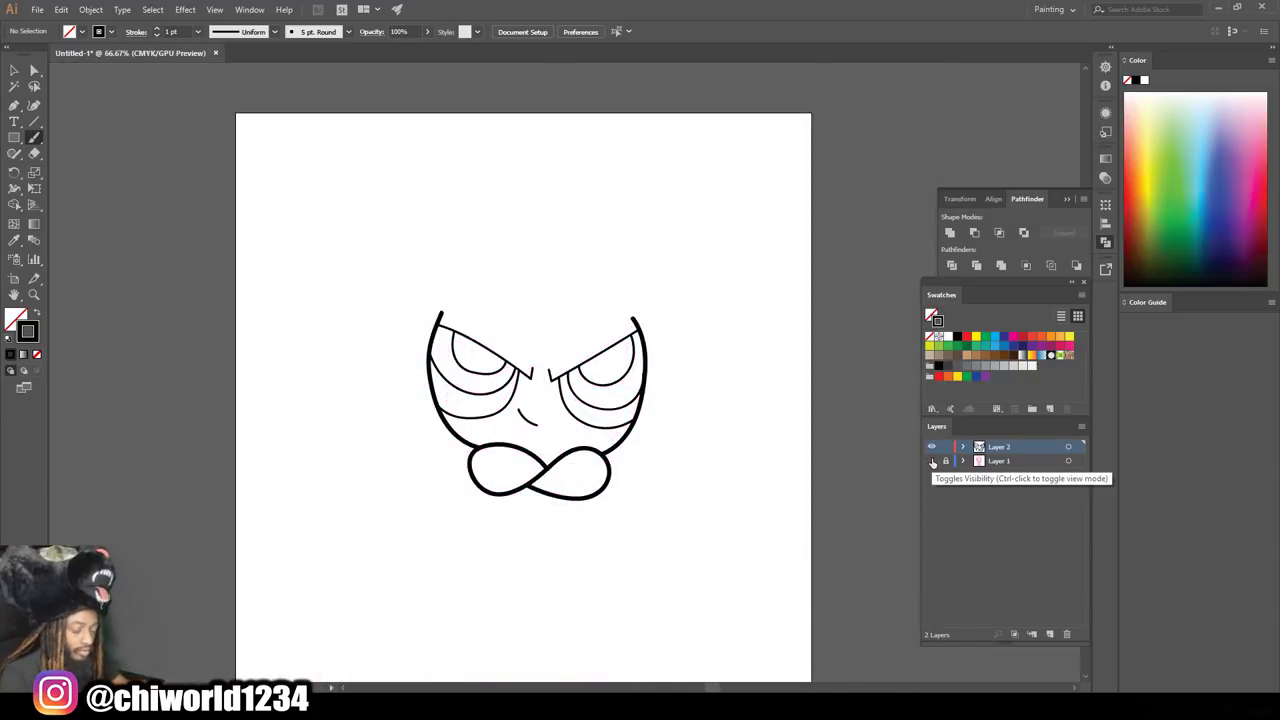
{"action": "key", "text": "ctrl+minus"}
{"action": "key", "text": "ctrl+minus"}
{"action": "key", "text": "ctrl+plus"}
{"action": "key", "text": "ctrl+plus"}
{"action": "key", "text": "ctrl+plus"}
{"action": "key", "text": "ctrl+plus"}
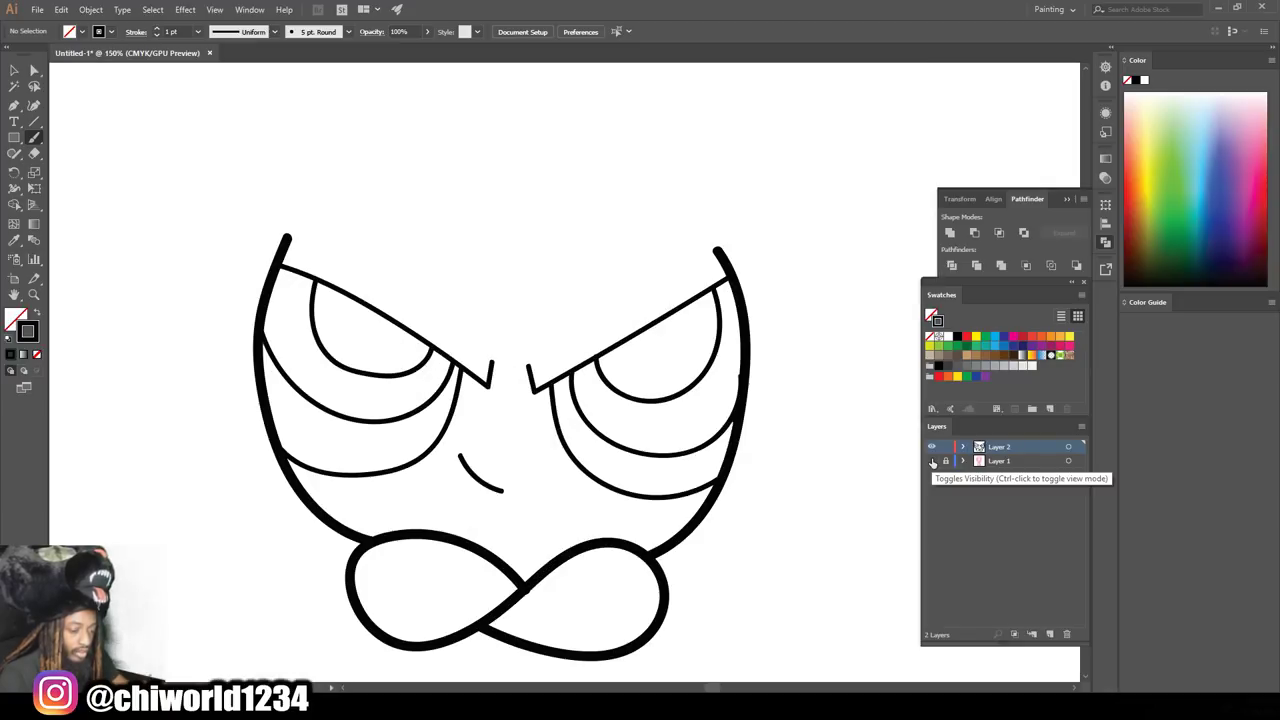
{"action": "left_click", "coordinate": [932, 461]}
{"action": "key", "text": "ctrl+plus"}
{"action": "key", "text": "ctrl+plus"}
{"action": "scroll", "coordinate": [628, 407], "scroll_direction": "down", "scroll_amount": 1}
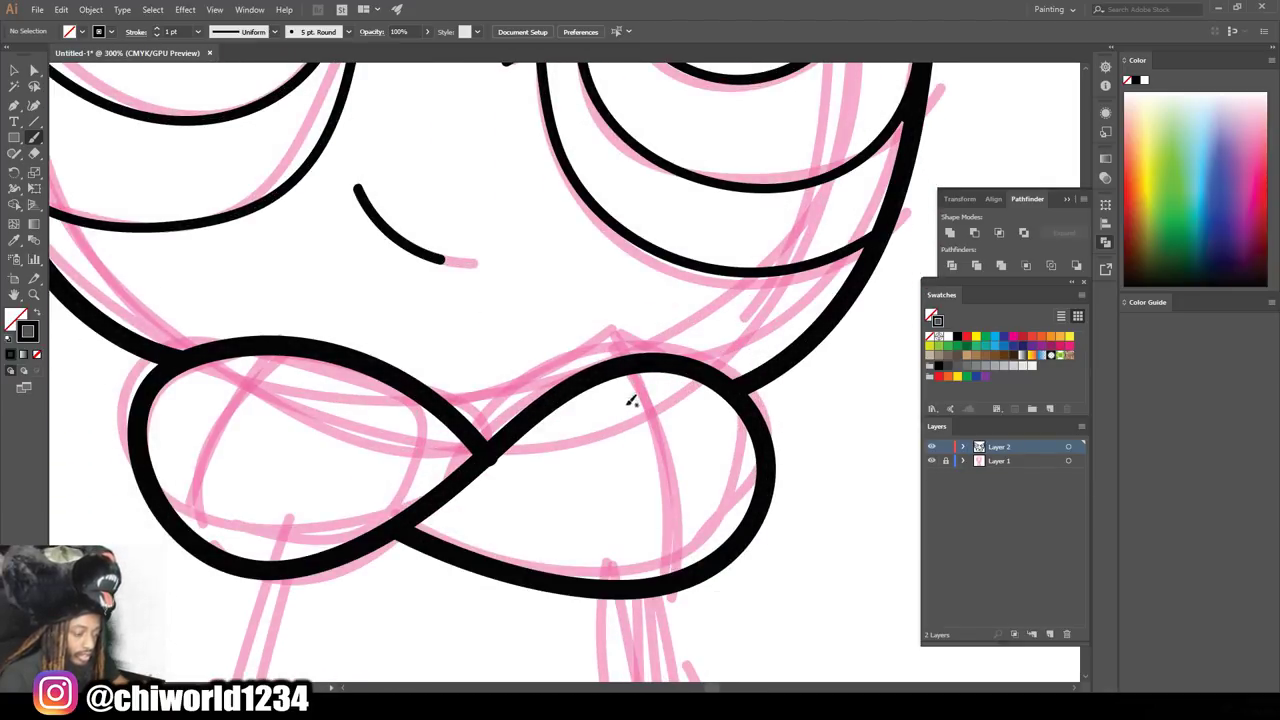
Draw forearm lines inside both arm loops and a line down from the crossing.
{"action": "mouse_move", "coordinate": [622, 367]}
{"action": "left_mouse_down"}
{"action": "mouse_move", "coordinate": [698, 492]}
{"action": "mouse_move", "coordinate": [697, 568]}
{"action": "left_mouse_up"}
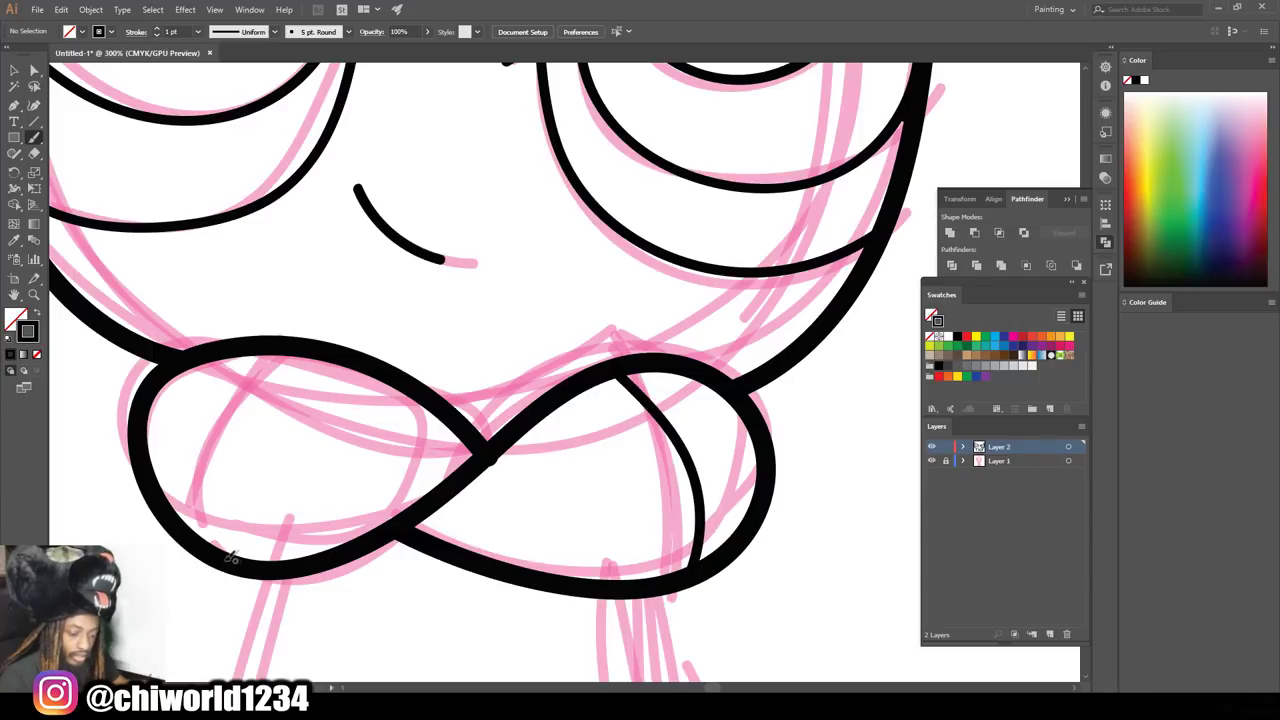
{"action": "mouse_move", "coordinate": [238, 559]}
{"action": "left_mouse_down"}
{"action": "mouse_move", "coordinate": [223, 455]}
{"action": "mouse_move", "coordinate": [266, 372]}
{"action": "left_mouse_up"}
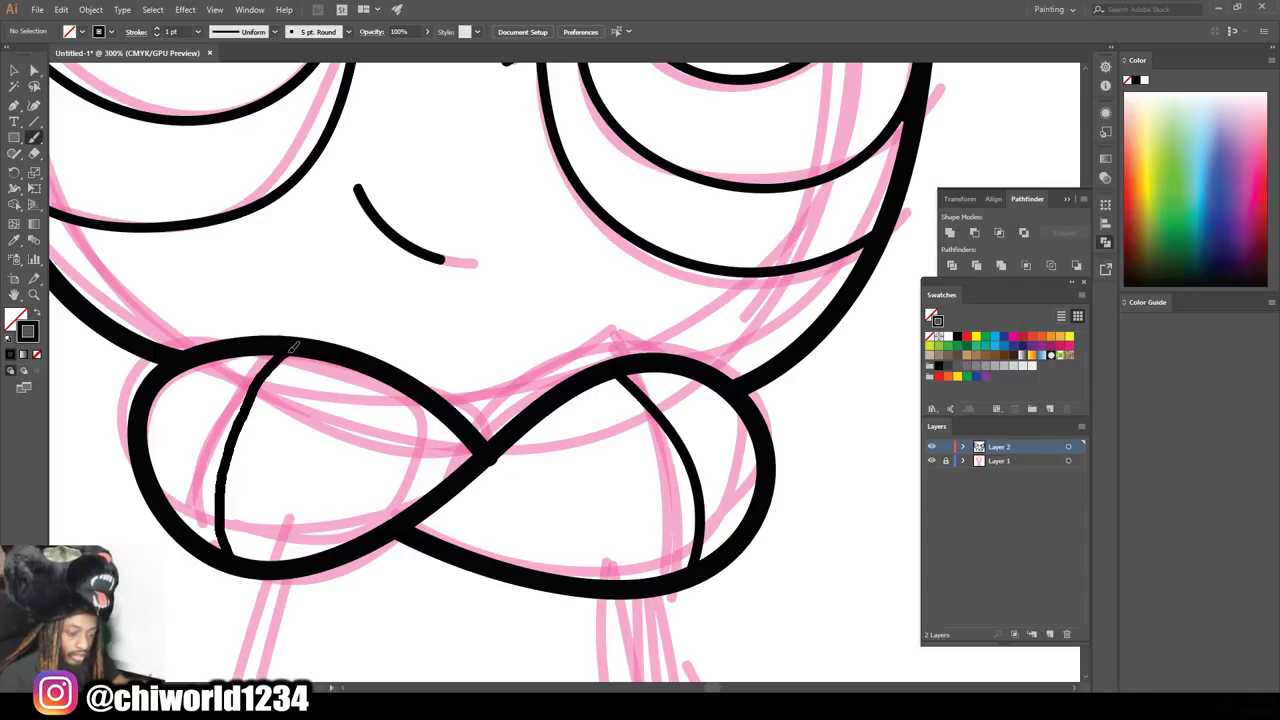
{"action": "key", "text": "ctrl+minus"}
{"action": "key", "text": "ctrl+minus"}
{"action": "key", "text": "ctrl+minus"}
{"action": "key", "text": "ctrl+minus"}
{"action": "key", "text": "ctrl+plus"}
{"action": "key", "text": "ctrl+plus"}
{"action": "key", "text": "ctrl+plus"}
{"action": "scroll", "coordinate": [571, 400], "scroll_direction": "down", "scroll_amount": 1}
{"action": "key", "text": "ctrl+plus"}
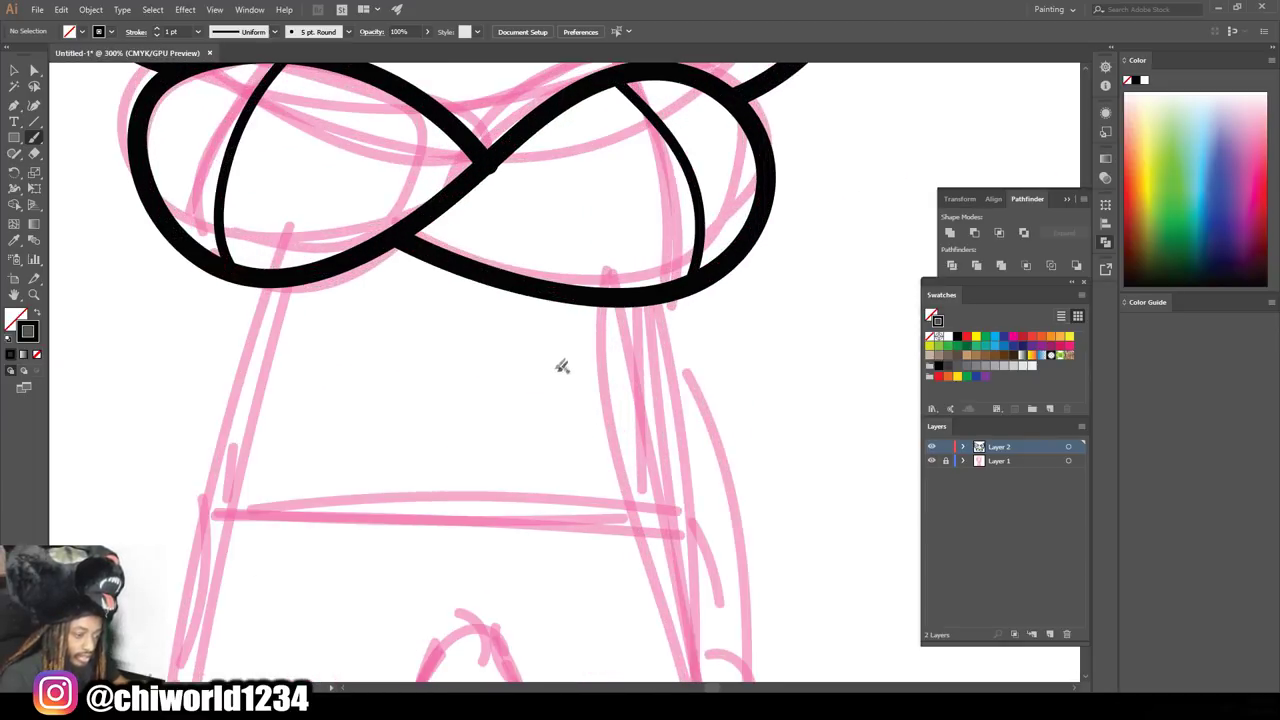
{"action": "scroll", "coordinate": [562, 366], "scroll_direction": "up", "scroll_amount": 1}
{"action": "left_click_drag", "start_coordinate": [495, 210], "coordinate": [496, 311]}
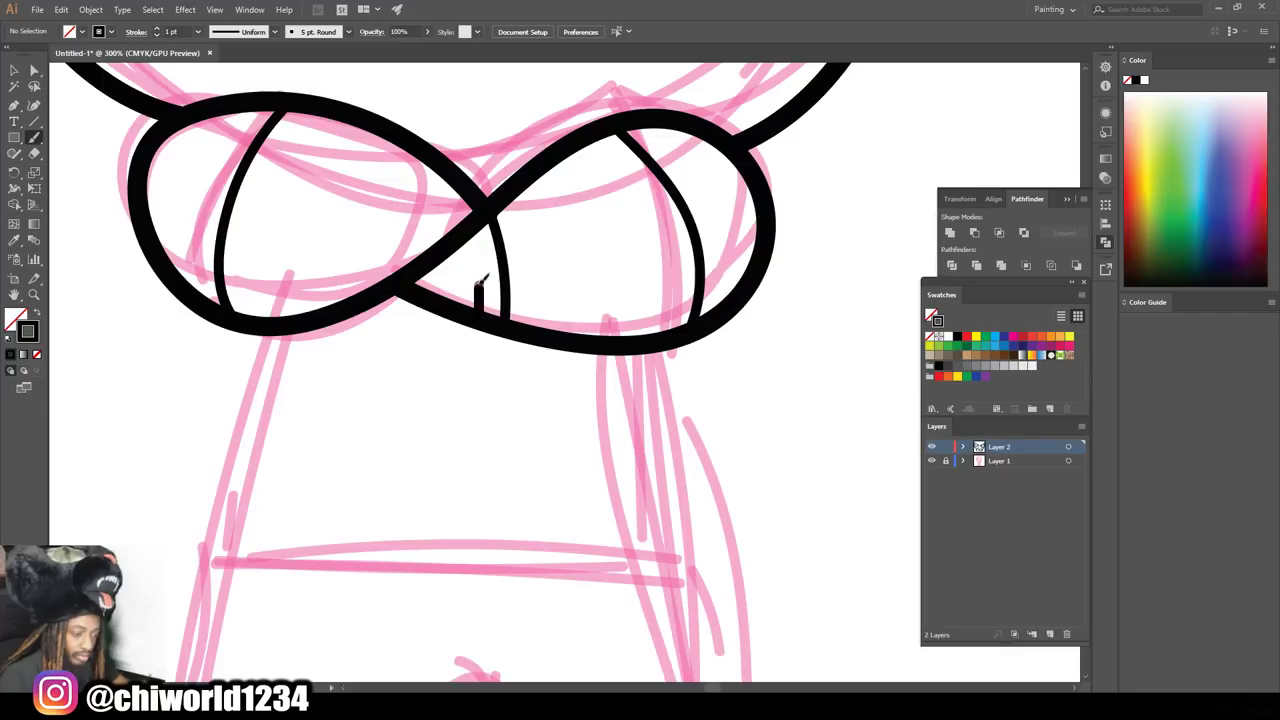
{"action": "key", "text": "ctrl+minus"}
{"action": "key", "text": "ctrl+minus"}
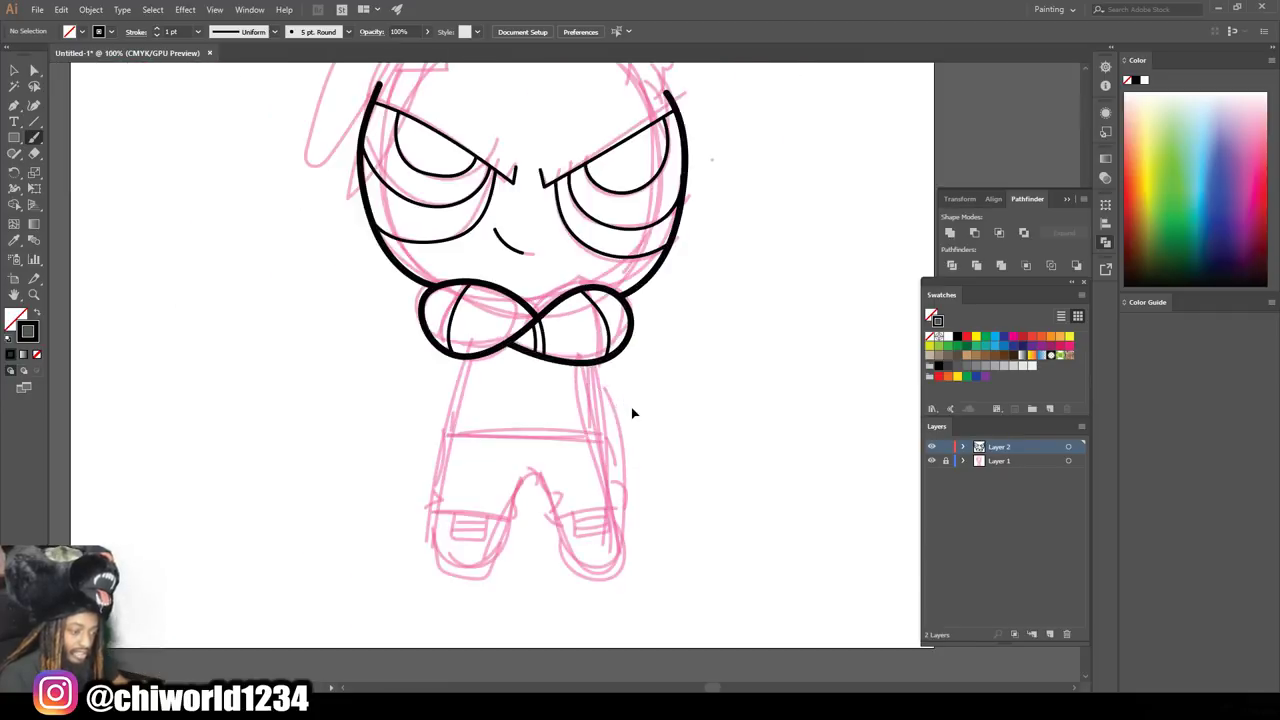
{"action": "key", "text": "ctrl+plus"}
Ink both shirt sides and the waistline with its waistband edge.
{"action": "scroll", "coordinate": [594, 443], "scroll_direction": "down", "scroll_amount": 1}
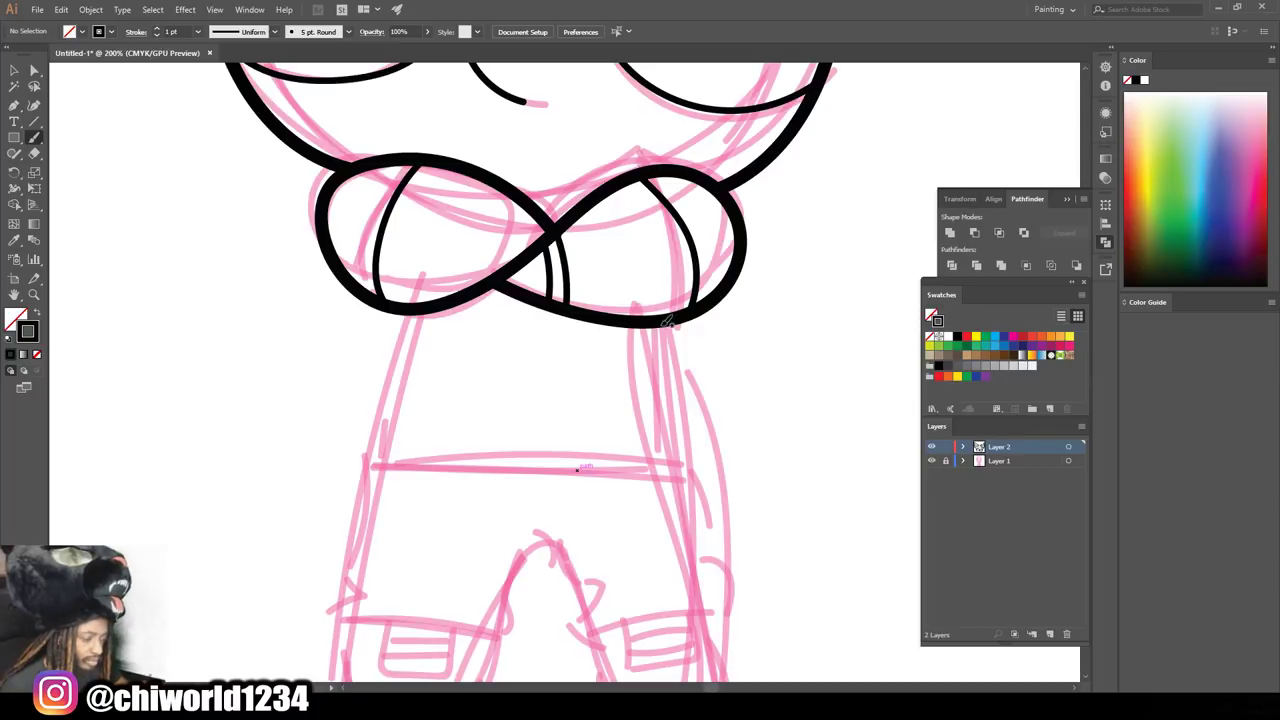
{"action": "left_click_drag", "start_coordinate": [668, 320], "coordinate": [684, 449]}
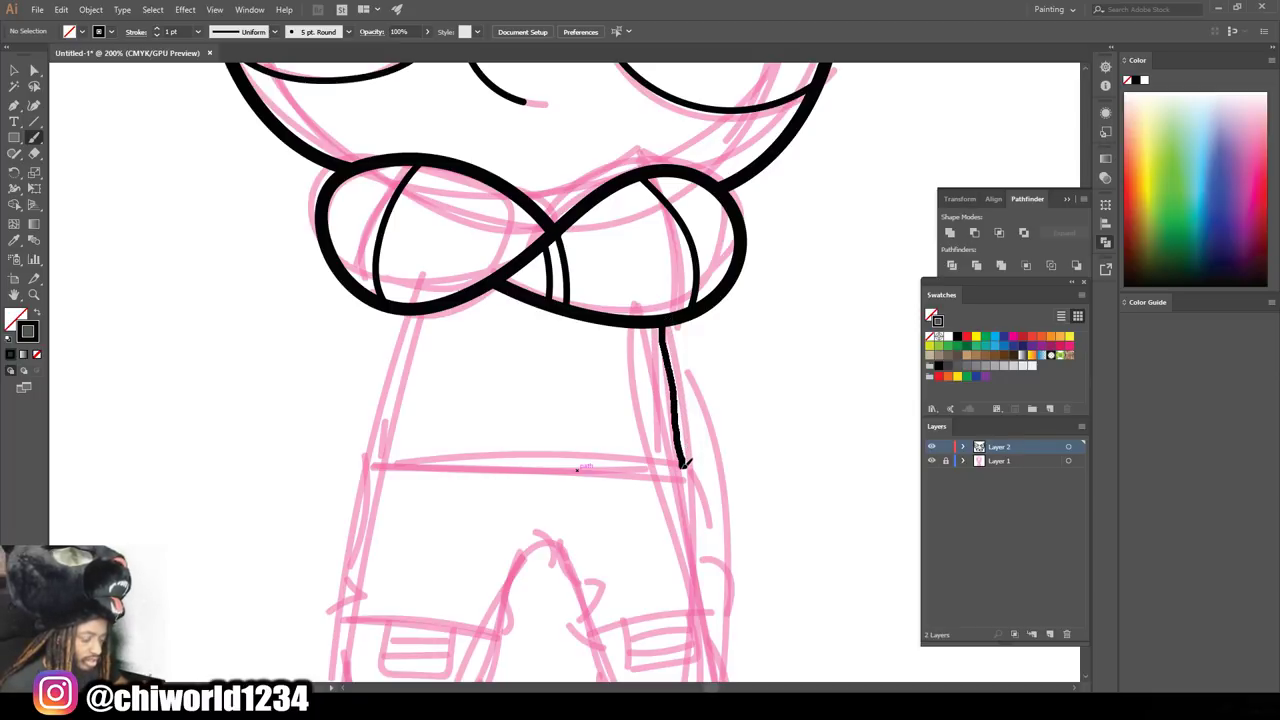
{"action": "left_click_drag", "start_coordinate": [697, 579], "coordinate": [701, 594]}
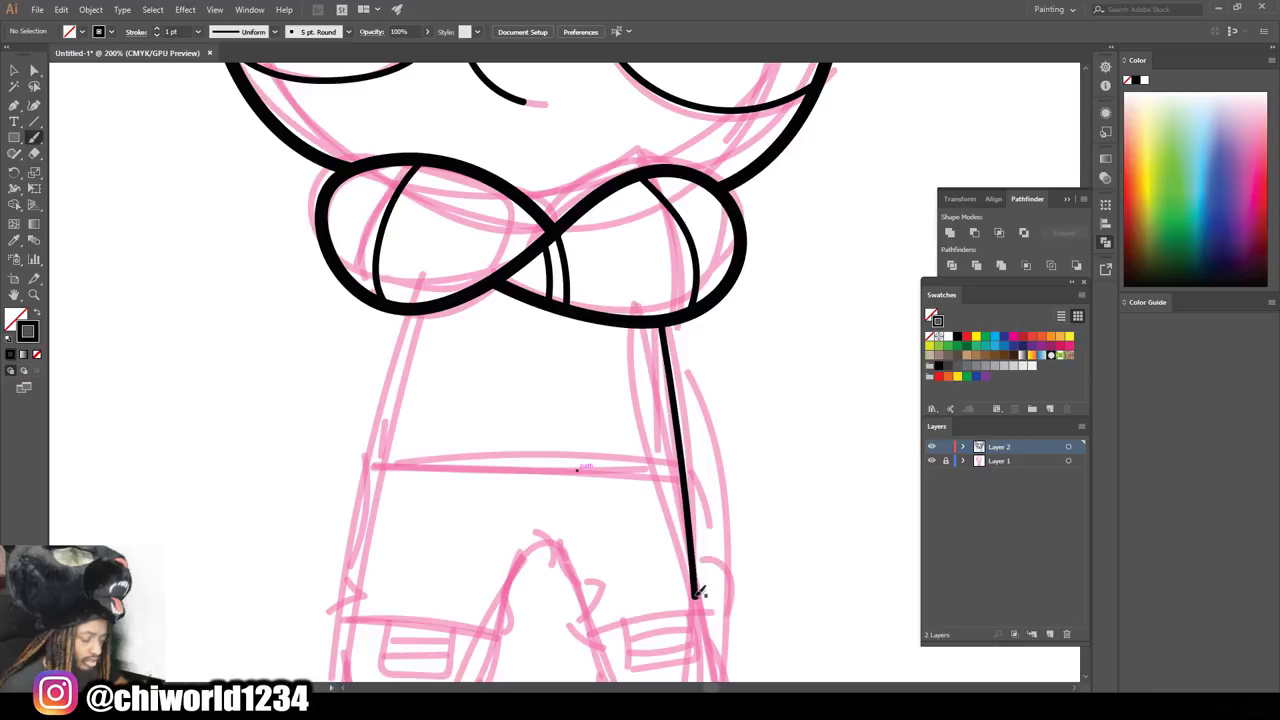
{"action": "left_click_drag", "start_coordinate": [345, 565], "coordinate": [376, 467]}
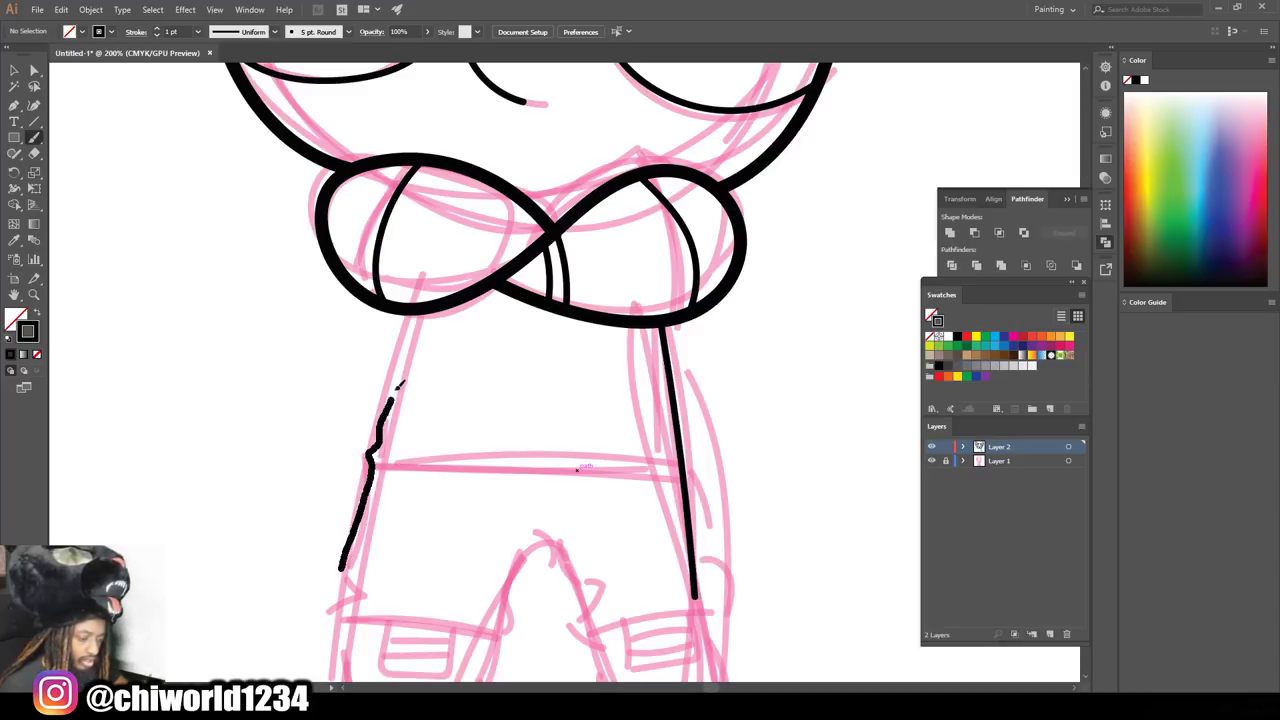
{"action": "left_click_drag", "start_coordinate": [412, 314], "coordinate": [413, 311]}
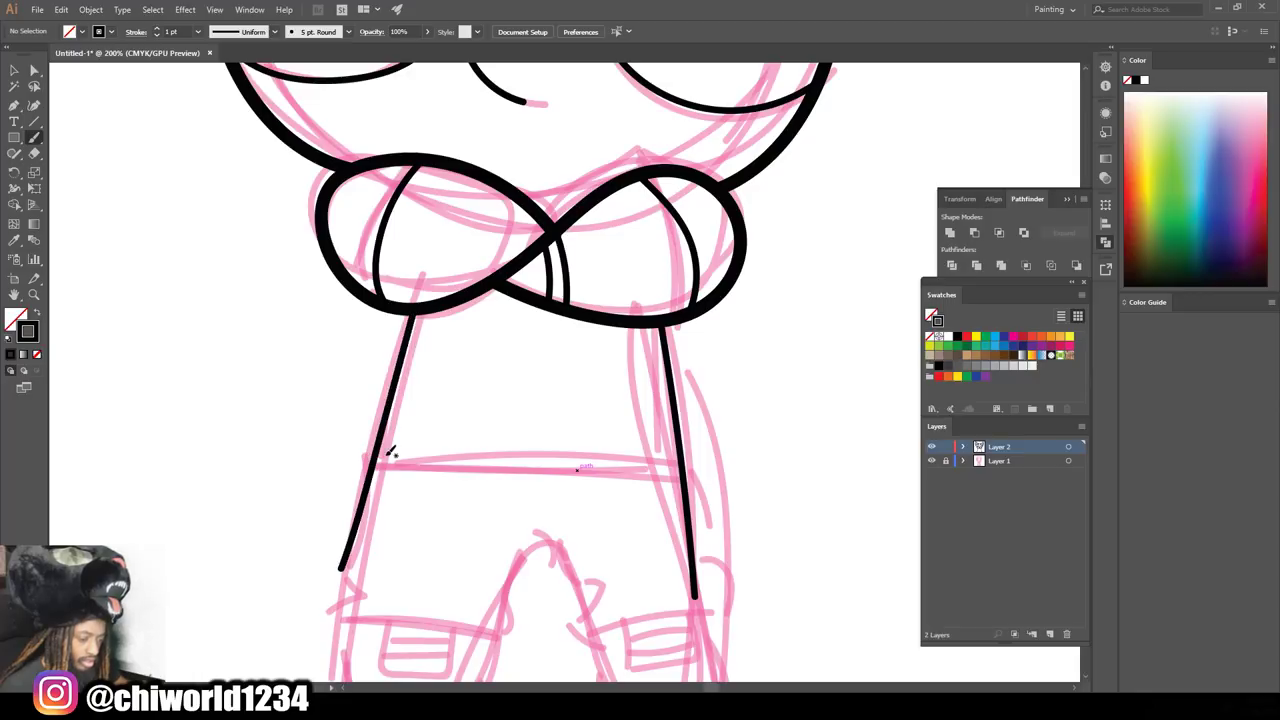
{"action": "left_click_drag", "start_coordinate": [376, 467], "coordinate": [682, 474]}
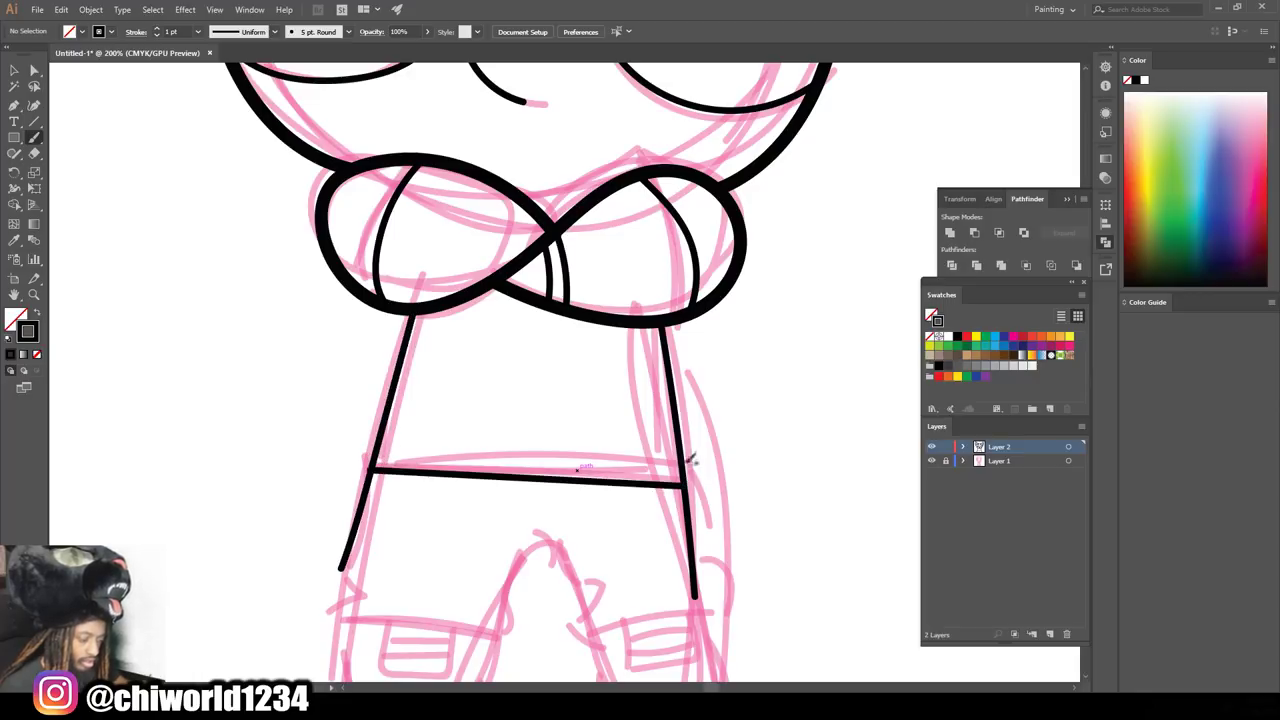
{"action": "left_click_drag", "start_coordinate": [453, 454], "coordinate": [680, 464]}
Toggle the pink sketch off and on to review the torso lines.
{"action": "key", "text": "ctrl+0"}
{"action": "left_click", "coordinate": [931, 460]}
{"action": "key", "text": "ctrl+plus"}
{"action": "key", "text": "ctrl+plus"}
{"action": "key", "text": "ctrl+plus"}
{"action": "left_click", "coordinate": [931, 460]}
{"action": "scroll", "coordinate": [631, 494], "scroll_direction": "down", "scroll_amount": 5}
Ink the shorts' cuffs and leg edges, undoing the misdrawn strokes.
{"action": "mouse_move", "coordinate": [631, 494]}
{"action": "left_mouse_down"}
{"action": "mouse_move", "coordinate": [632, 408]}
{"action": "mouse_move", "coordinate": [606, 406]}
{"action": "left_mouse_up"}
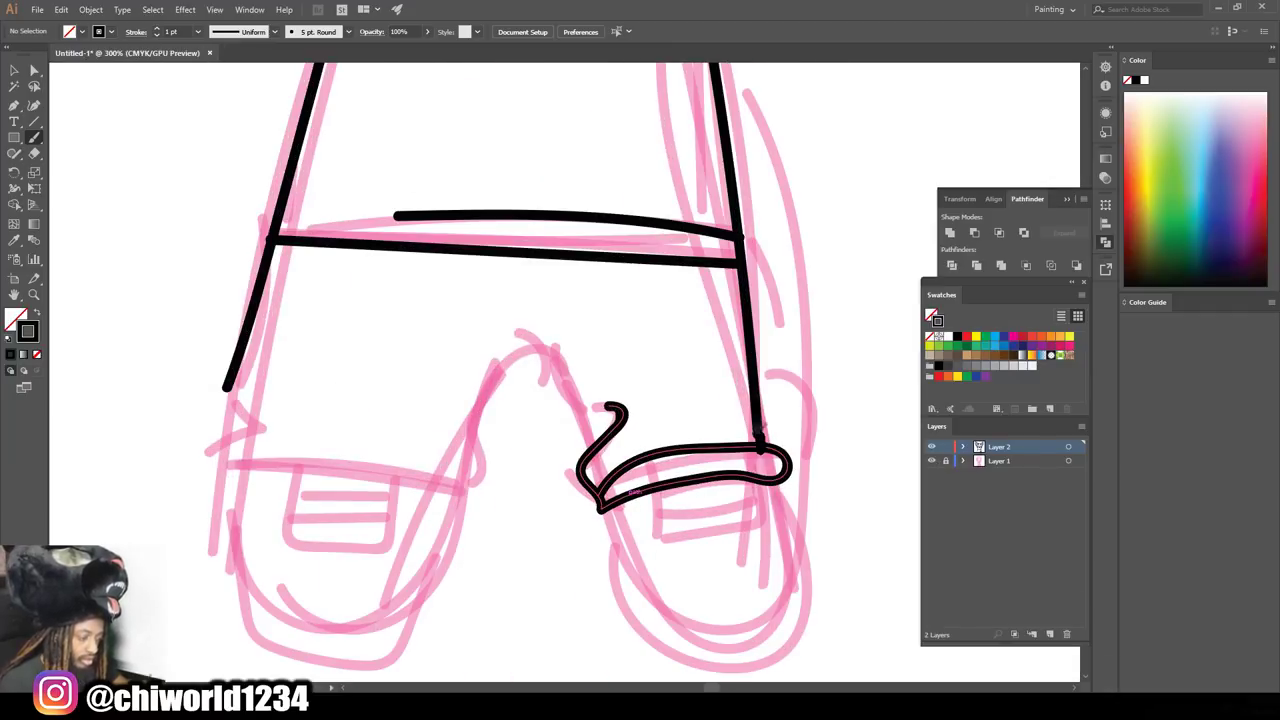
{"action": "left_click_drag", "start_coordinate": [717, 425], "coordinate": [784, 446]}
{"action": "left_click_drag", "start_coordinate": [578, 450], "coordinate": [238, 376]}
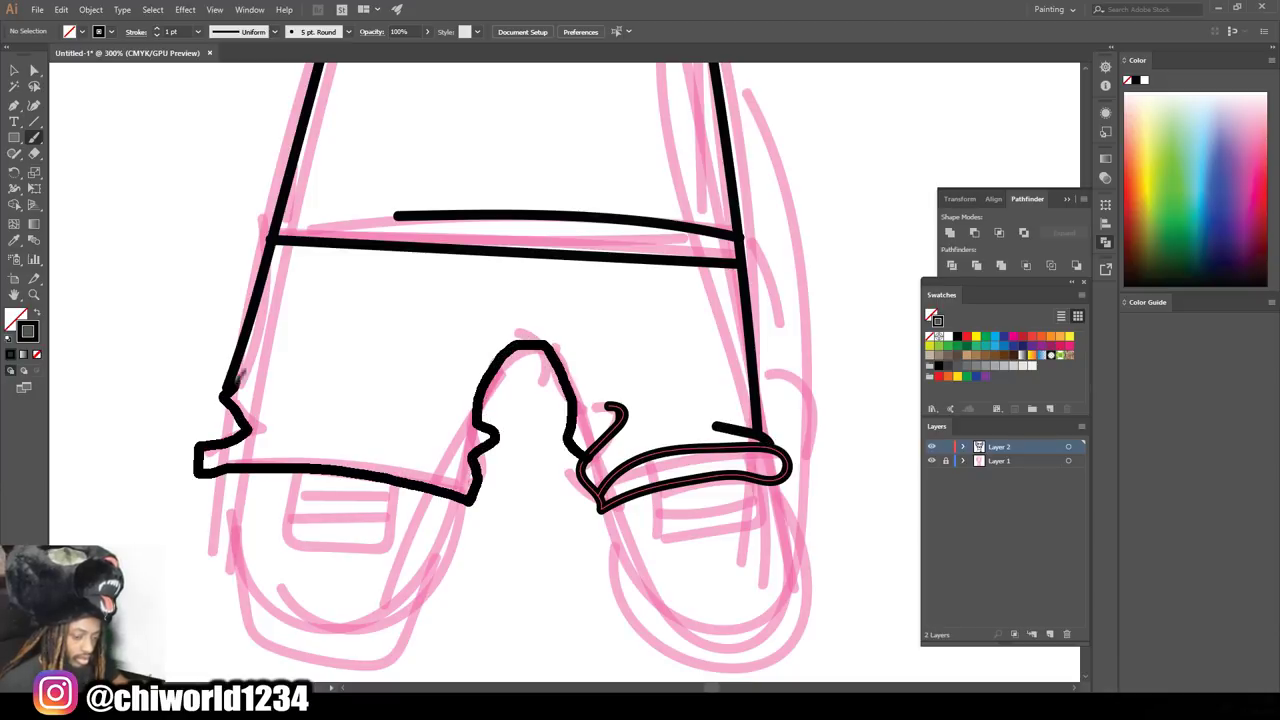
{"action": "key", "text": "ctrl+z"}
{"action": "mouse_move", "coordinate": [236, 372]}
{"action": "left_mouse_down"}
{"action": "mouse_move", "coordinate": [216, 470]}
{"action": "mouse_move", "coordinate": [586, 478]}
{"action": "left_mouse_up"}
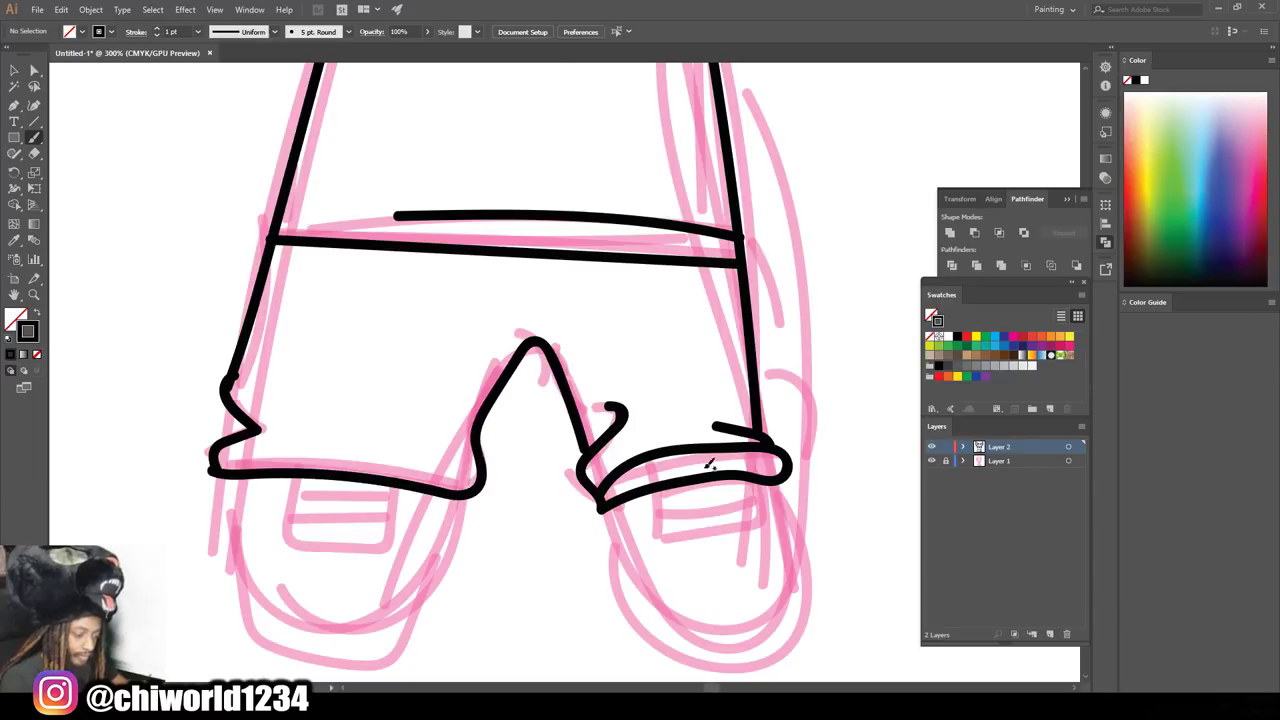
{"action": "scroll", "coordinate": [709, 462], "scroll_direction": "down", "scroll_amount": 3}
{"action": "scroll", "coordinate": [709, 462], "scroll_direction": "down", "scroll_amount": 2}
{"action": "scroll", "coordinate": [668, 470], "scroll_direction": "up", "scroll_amount": 5}
{"action": "key", "text": "ctrl+z"}
{"action": "key", "text": "ctrl+z"}
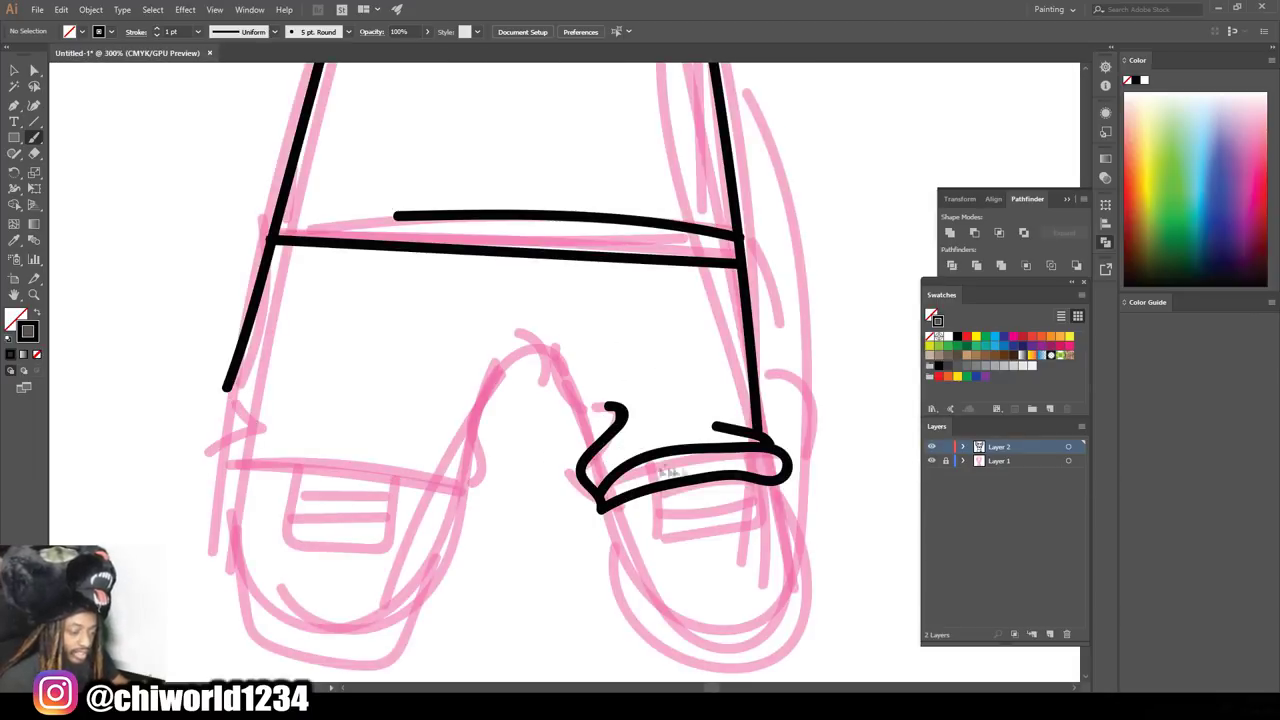
{"action": "key", "text": "ctrl+z"}
{"action": "mouse_move", "coordinate": [757, 392]}
{"action": "left_mouse_down"}
{"action": "mouse_move", "coordinate": [605, 480]}
{"action": "mouse_move", "coordinate": [245, 355]}
{"action": "left_mouse_up"}
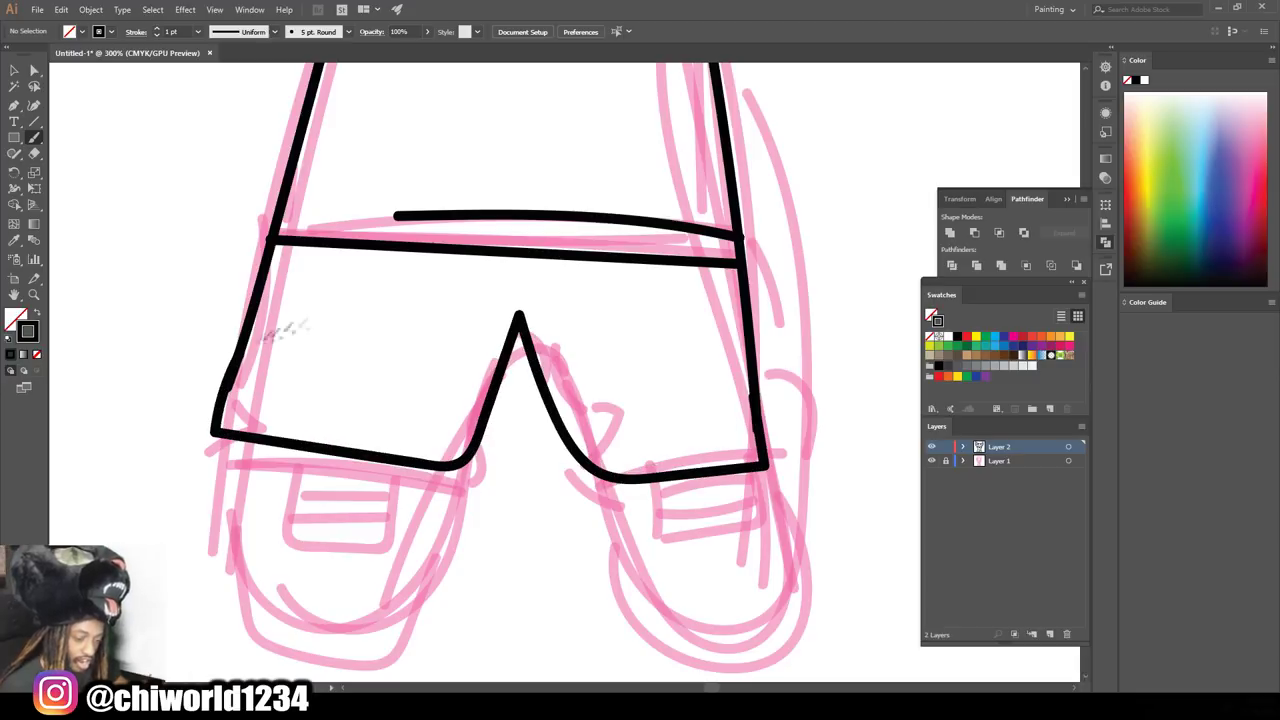
Outline both sneakers with their sides and sole curves.
{"action": "scroll", "coordinate": [865, 440], "scroll_direction": "down", "scroll_amount": 2}
{"action": "scroll", "coordinate": [865, 440], "scroll_direction": "down", "scroll_amount": 2}
{"action": "scroll", "coordinate": [950, 465], "scroll_direction": "down", "scroll_amount": 3}
{"action": "scroll", "coordinate": [769, 445], "scroll_direction": "up", "scroll_amount": 5}
{"action": "scroll", "coordinate": [769, 445], "scroll_direction": "up", "scroll_amount": 2}
{"action": "scroll", "coordinate": [671, 443], "scroll_direction": "down", "scroll_amount": 1}
{"action": "mouse_move", "coordinate": [548, 393]}
{"action": "left_mouse_down"}
{"action": "mouse_move", "coordinate": [548, 432]}
{"action": "mouse_move", "coordinate": [752, 550]}
{"action": "mouse_move", "coordinate": [716, 382]}
{"action": "left_mouse_up"}
{"action": "mouse_move", "coordinate": [192, 352]}
{"action": "left_mouse_down"}
{"action": "mouse_move", "coordinate": [182, 440]}
{"action": "mouse_move", "coordinate": [340, 542]}
{"action": "mouse_move", "coordinate": [420, 378]}
{"action": "left_mouse_up"}
{"action": "mouse_move", "coordinate": [178, 450]}
{"action": "left_mouse_down"}
{"action": "mouse_move", "coordinate": [205, 500]}
{"action": "mouse_move", "coordinate": [365, 503]}
{"action": "left_mouse_up"}
{"action": "mouse_move", "coordinate": [570, 494]}
{"action": "left_mouse_down"}
{"action": "mouse_move", "coordinate": [715, 532]}
{"action": "mouse_move", "coordinate": [752, 456]}
{"action": "left_mouse_up"}
Draw tongue shapes on both sneakers, then hide the pink sketch to review.
{"action": "mouse_move", "coordinate": [600, 392]}
{"action": "left_mouse_down"}
{"action": "mouse_move", "coordinate": [715, 450]}
{"action": "mouse_move", "coordinate": [705, 385]}
{"action": "left_mouse_up"}
{"action": "mouse_move", "coordinate": [628, 442]}
{"action": "left_mouse_down"}
{"action": "mouse_move", "coordinate": [705, 425]}
{"action": "mouse_move", "coordinate": [648, 400]}
{"action": "left_mouse_up"}
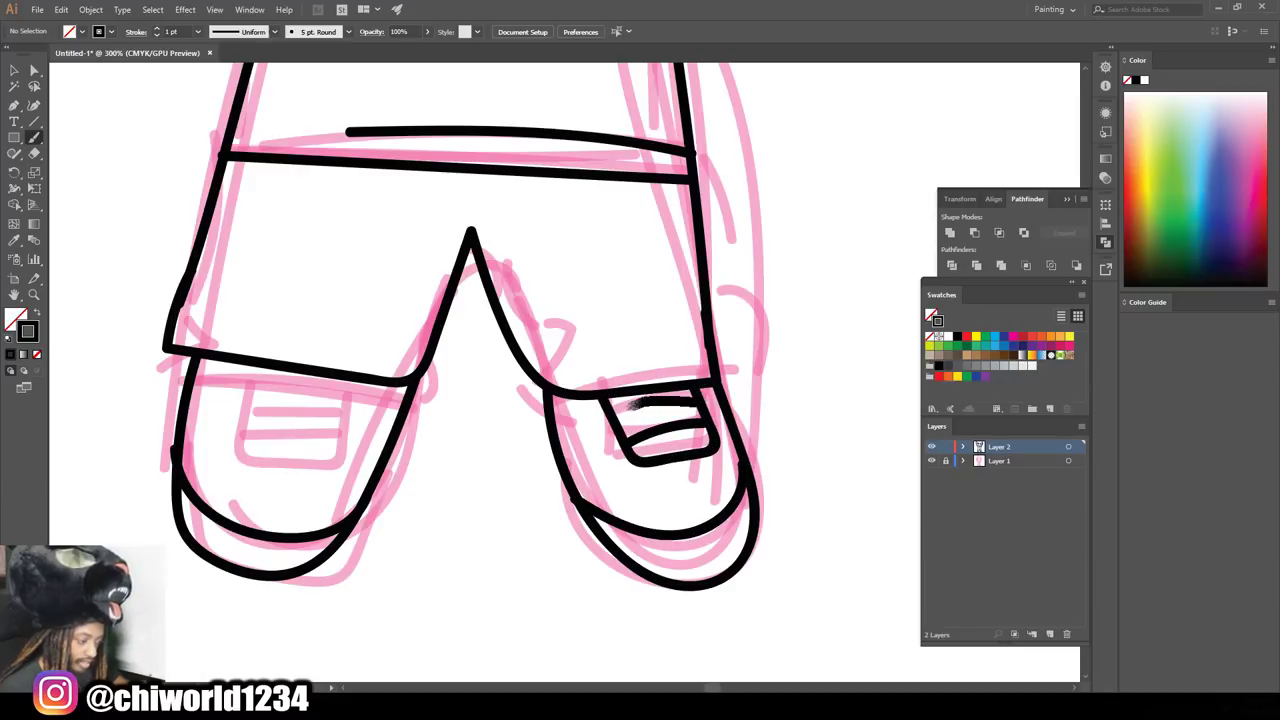
{"action": "mouse_move", "coordinate": [250, 365]}
{"action": "left_mouse_down"}
{"action": "mouse_move", "coordinate": [290, 448]}
{"action": "mouse_move", "coordinate": [356, 382]}
{"action": "left_mouse_up"}
{"action": "left_click_drag", "start_coordinate": [230, 405], "coordinate": [348, 420]}
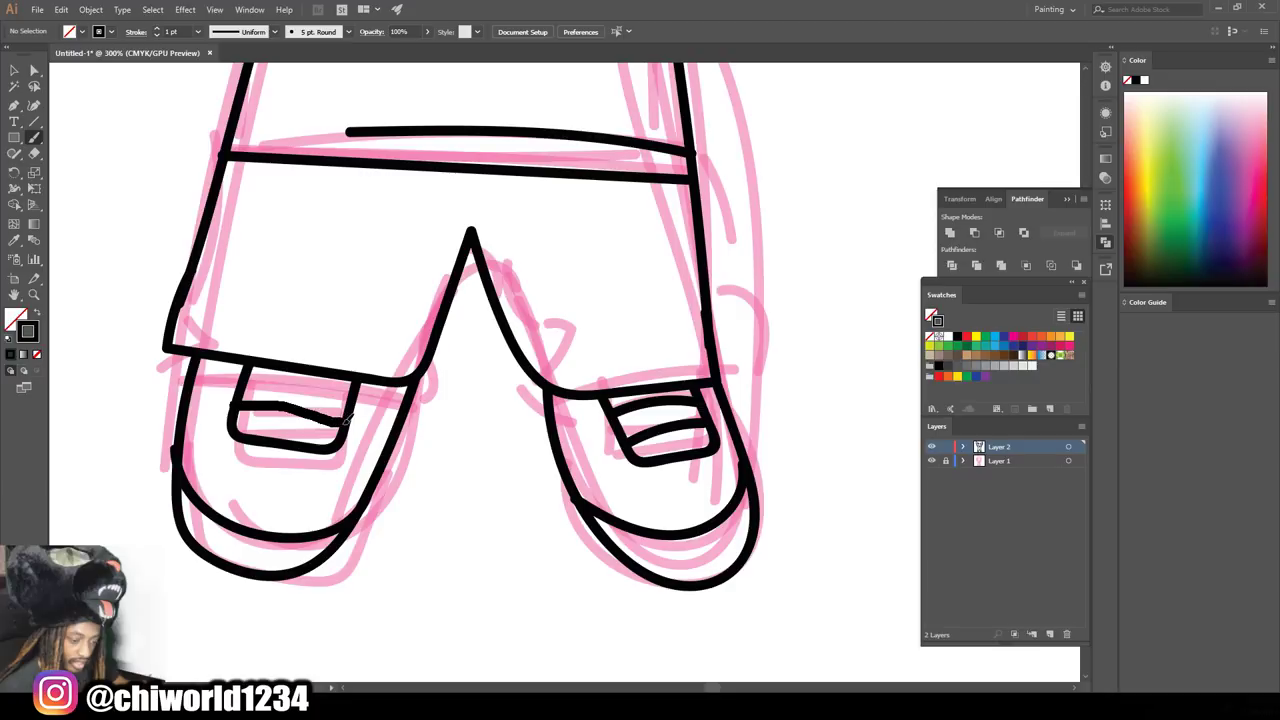
{"action": "key", "text": "ctrl+0"}
{"action": "left_click", "coordinate": [934, 461]}
{"action": "key", "text": "ctrl+minus"}
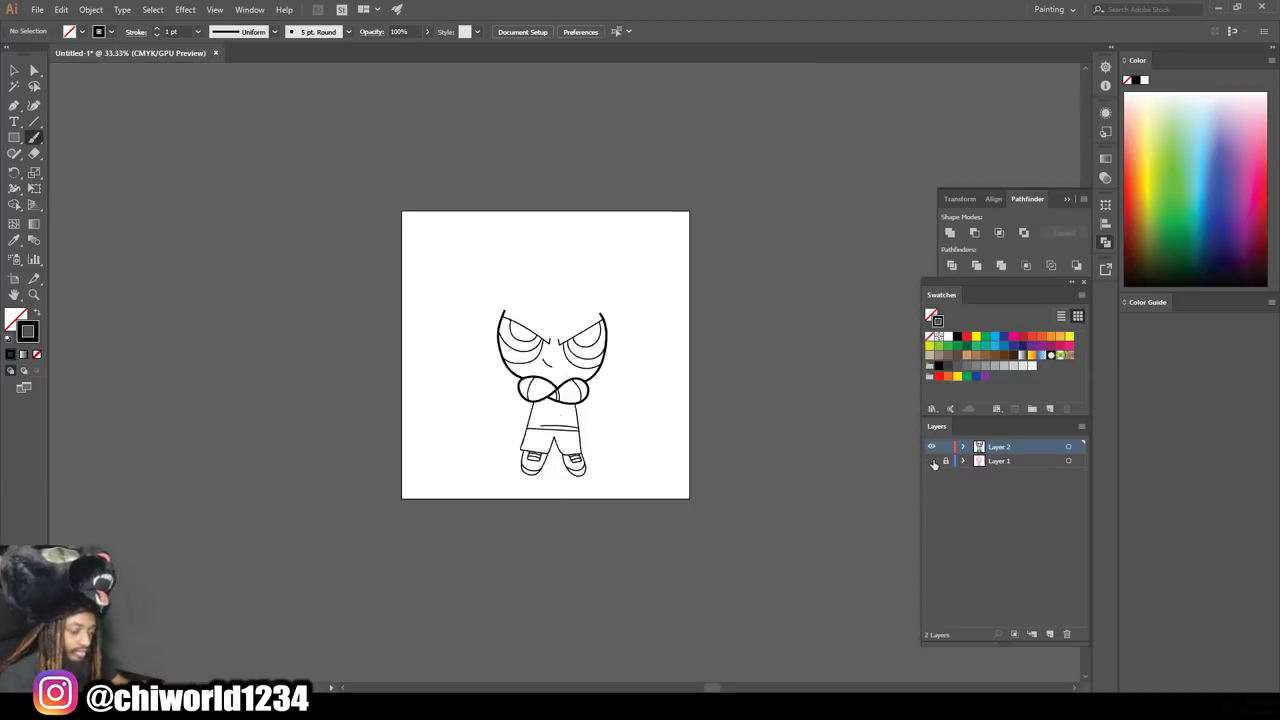
Draw pocket curves on both sides of the shorts and check them without the sketch.
{"action": "key", "text": "ctrl+plus"}
{"action": "key", "text": "ctrl+plus"}
{"action": "key", "text": "ctrl+plus"}
{"action": "key", "text": "ctrl+plus"}
{"action": "key", "text": "ctrl+plus"}
{"action": "left_click_drag", "start_coordinate": [668, 388], "coordinate": [578, 356]}
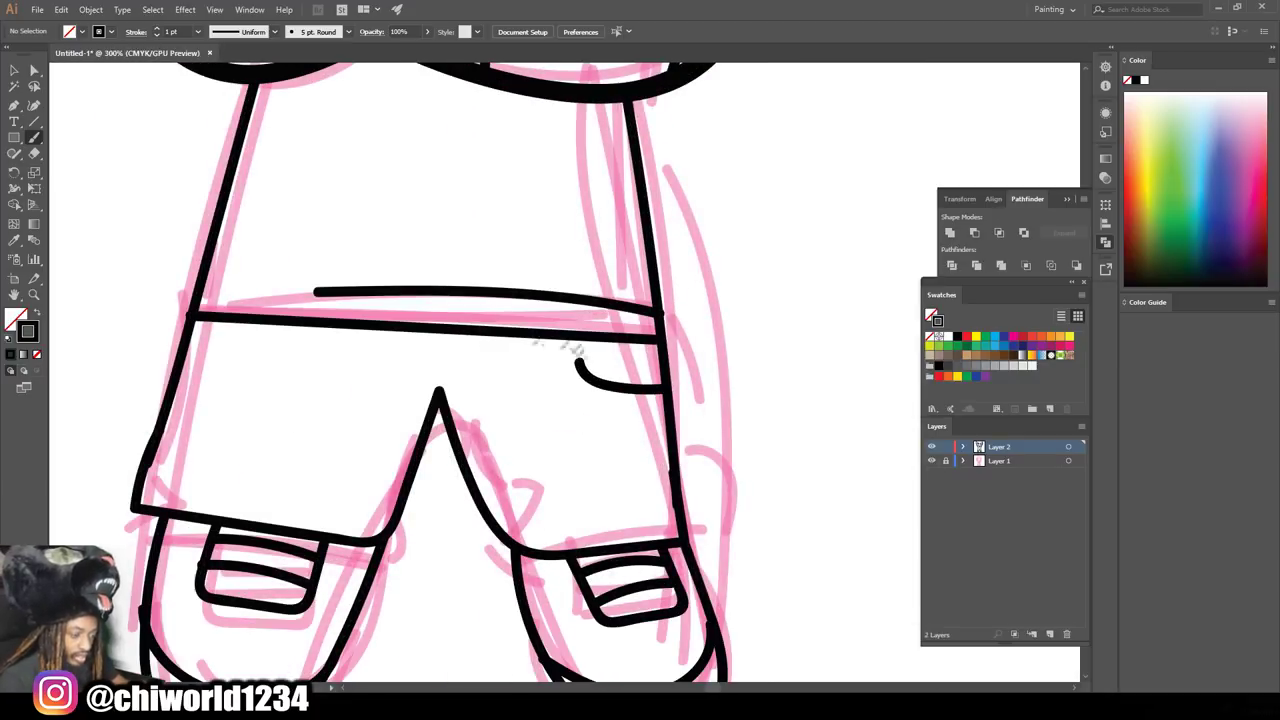
{"action": "left_click_drag", "start_coordinate": [195, 345], "coordinate": [328, 362]}
{"action": "key", "text": "ctrl+minus"}
{"action": "key", "text": "ctrl+minus"}
{"action": "key", "text": "ctrl+minus"}
{"action": "key", "text": "ctrl+minus"}
{"action": "key", "text": "ctrl+minus"}
{"action": "left_click", "coordinate": [932, 461]}
{"action": "left_click", "coordinate": [932, 461]}
{"action": "key", "text": "ctrl+plus"}
{"action": "key", "text": "ctrl+plus"}
{"action": "key", "text": "ctrl+plus"}
{"action": "key", "text": "ctrl+plus"}
Outline the top of the head and check it with the sketch hidden.
{"action": "left_click_drag", "start_coordinate": [700, 296], "coordinate": [178, 284]}
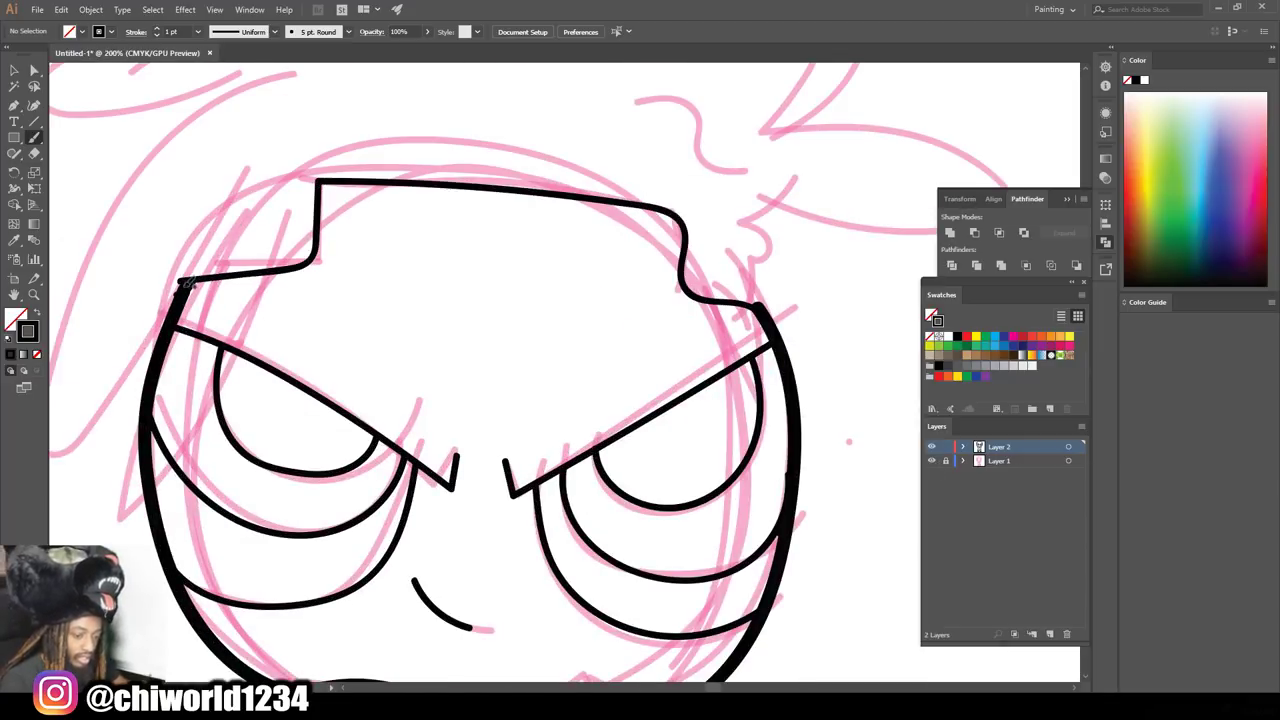
{"action": "key", "text": "ctrl+minus"}
{"action": "key", "text": "ctrl+minus"}
{"action": "key", "text": "ctrl+minus"}
{"action": "left_click", "coordinate": [932, 461]}
{"action": "key", "text": "ctrl+plus"}
{"action": "key", "text": "ctrl+plus"}
{"action": "key", "text": "ctrl+plus"}
{"action": "left_click", "coordinate": [932, 461]}
At 2 pt stroke, draw the curly hair outline with a large curl on the right.
{"action": "left_click", "coordinate": [196, 31]}
{"action": "left_click", "coordinate": [210, 100]}
{"action": "mouse_move", "coordinate": [358, 294]}
{"action": "left_mouse_down"}
{"action": "mouse_move", "coordinate": [215, 478]}
{"action": "mouse_move", "coordinate": [248, 290]}
{"action": "left_mouse_up"}
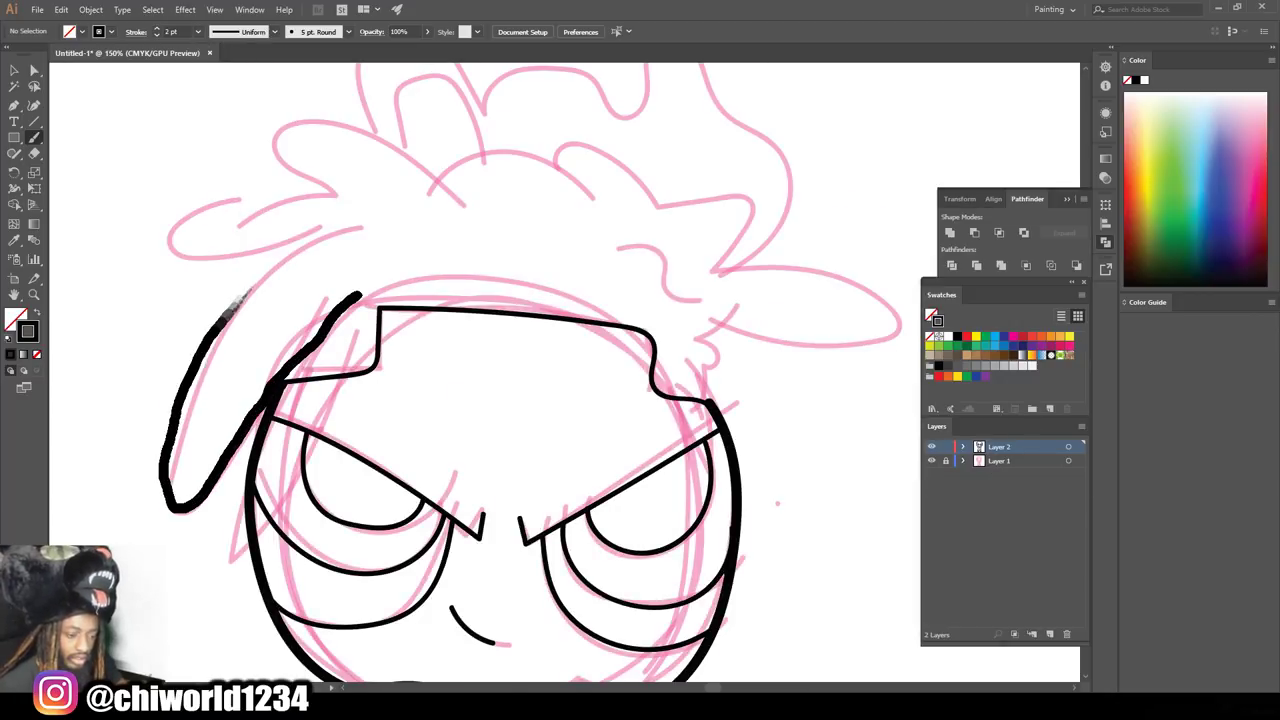
{"action": "scroll", "coordinate": [240, 300], "scroll_direction": "up", "scroll_amount": 3}
{"action": "scroll", "coordinate": [240, 300], "scroll_direction": "up", "scroll_amount": 2}
{"action": "mouse_move", "coordinate": [430, 408]}
{"action": "left_mouse_down"}
{"action": "mouse_move", "coordinate": [270, 428]}
{"action": "mouse_move", "coordinate": [172, 400]}
{"action": "mouse_move", "coordinate": [286, 288]}
{"action": "mouse_move", "coordinate": [478, 390]}
{"action": "left_mouse_up"}
{"action": "left_click_drag", "start_coordinate": [605, 390], "coordinate": [440, 352]}
{"action": "mouse_move", "coordinate": [545, 335]}
{"action": "left_mouse_down"}
{"action": "mouse_move", "coordinate": [635, 341]}
{"action": "mouse_move", "coordinate": [673, 422]}
{"action": "left_mouse_up"}
{"action": "mouse_move", "coordinate": [735, 448]}
{"action": "left_mouse_down"}
{"action": "mouse_move", "coordinate": [634, 177]}
{"action": "mouse_move", "coordinate": [552, 250]}
{"action": "mouse_move", "coordinate": [388, 312]}
{"action": "mouse_move", "coordinate": [448, 296]}
{"action": "left_mouse_up"}
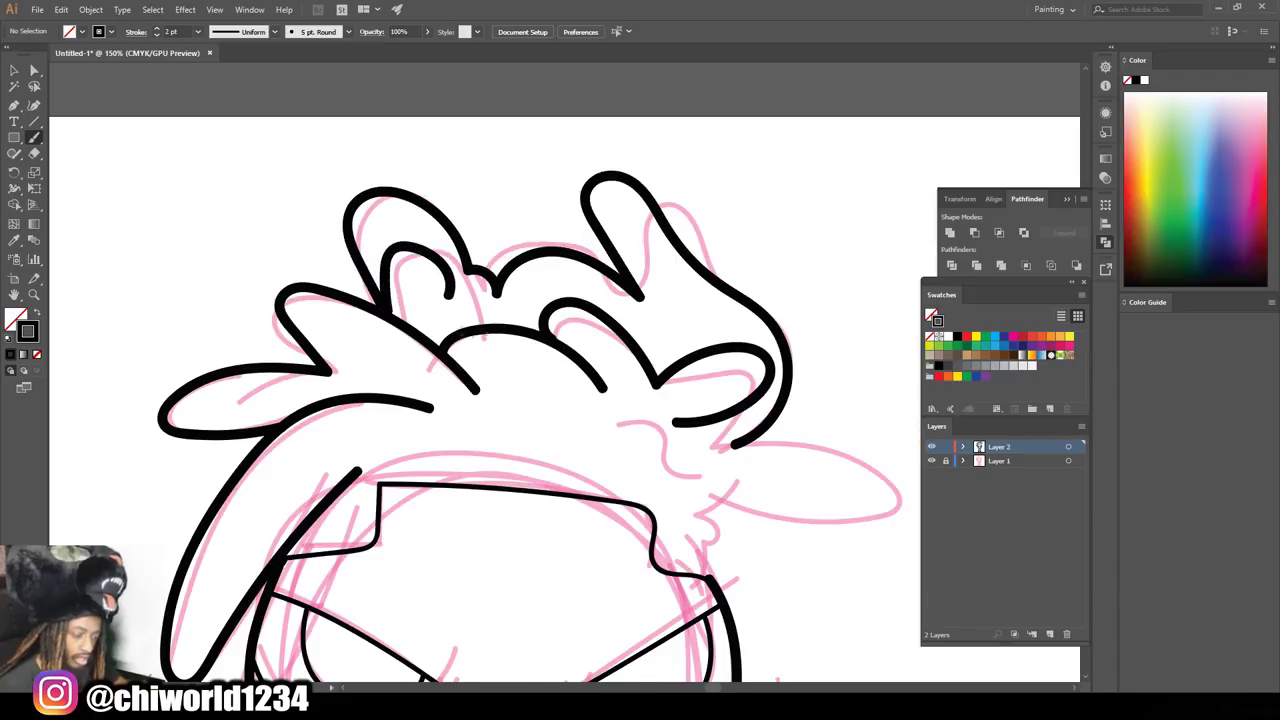
Ink the right ear outline, undoing a misplaced hair strand.
{"action": "key", "text": "ctrl+minus"}
{"action": "key", "text": "ctrl+minus"}
{"action": "key", "text": "ctrl+minus"}
{"action": "key", "text": "ctrl+plus"}
{"action": "key", "text": "ctrl+plus"}
{"action": "key", "text": "ctrl+plus"}
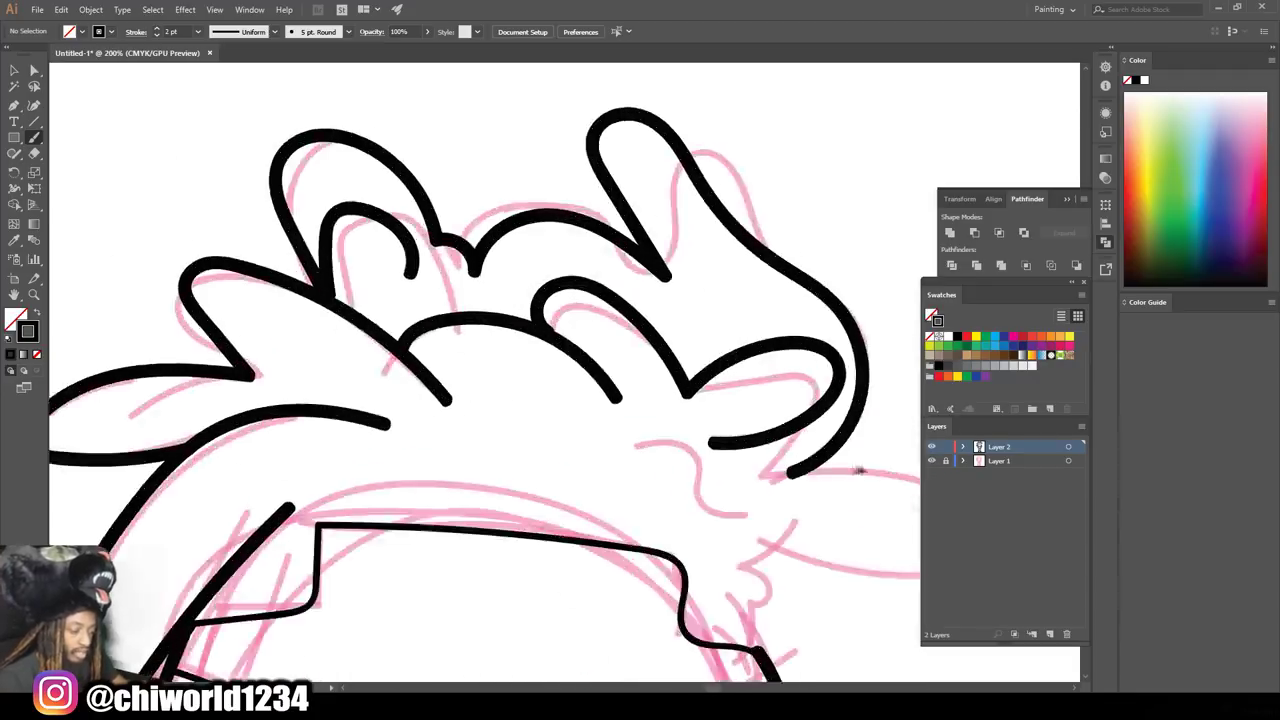
{"action": "mouse_move", "coordinate": [640, 588]}
{"action": "left_mouse_down"}
{"action": "mouse_move", "coordinate": [624, 474]}
{"action": "mouse_move", "coordinate": [642, 594]}
{"action": "left_mouse_up"}
{"action": "key", "text": "ctrl+z"}
{"action": "left_click_drag", "start_coordinate": [632, 480], "coordinate": [628, 362]}
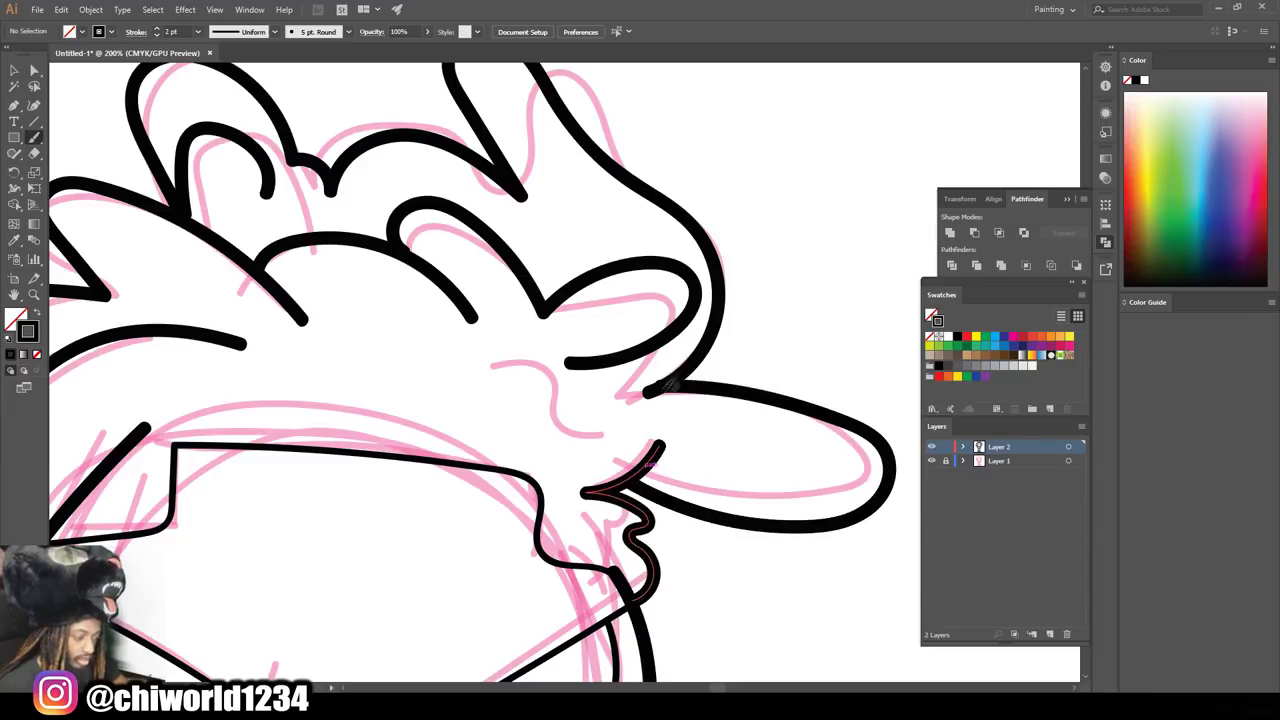
At 0.75 pt, draw thin zigzag hair strands at the hairline, then hide the sketch.
{"action": "left_click", "coordinate": [197, 31]}
{"action": "left_click", "coordinate": [215, 79]}
{"action": "mouse_move", "coordinate": [555, 395]}
{"action": "left_mouse_down"}
{"action": "mouse_move", "coordinate": [603, 425]}
{"action": "mouse_move", "coordinate": [443, 388]}
{"action": "left_mouse_up"}
{"action": "mouse_move", "coordinate": [335, 358]}
{"action": "left_mouse_down"}
{"action": "mouse_move", "coordinate": [377, 390]}
{"action": "mouse_move", "coordinate": [160, 362]}
{"action": "mouse_move", "coordinate": [156, 378]}
{"action": "left_mouse_up"}
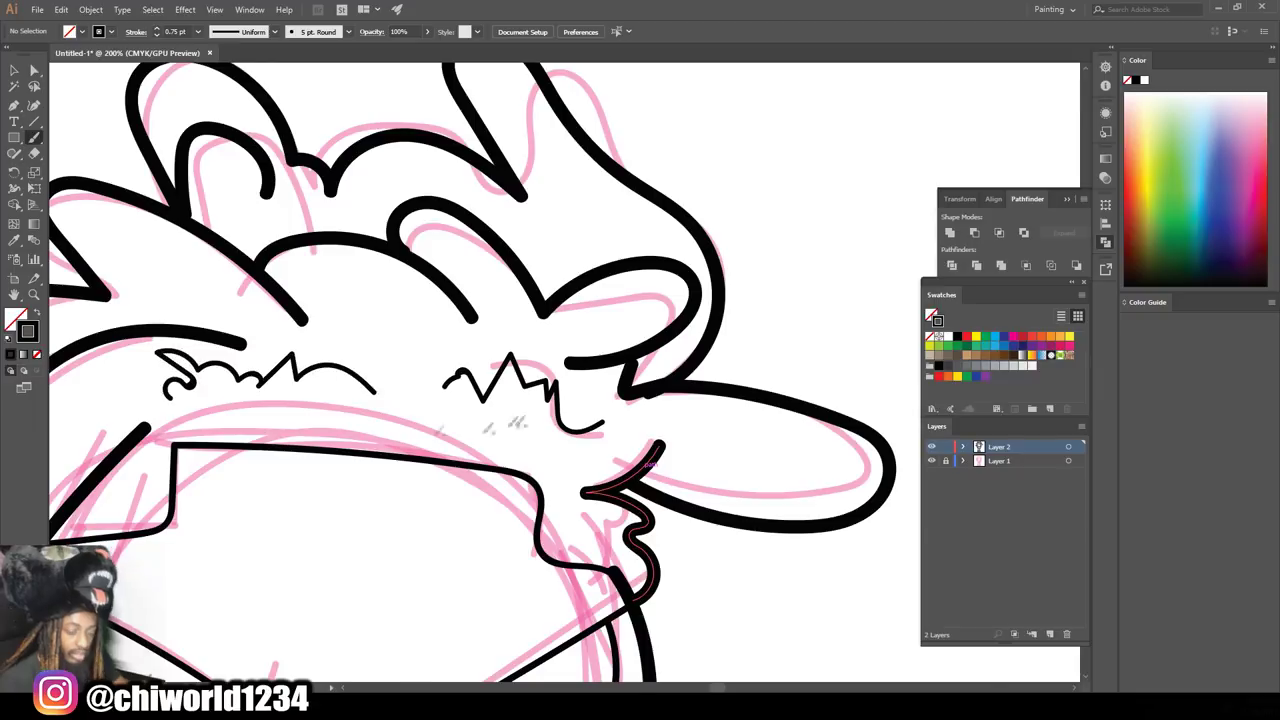
{"action": "key", "text": "ctrl+minus"}
{"action": "key", "text": "ctrl+minus"}
{"action": "key", "text": "ctrl+minus"}
{"action": "left_click", "coordinate": [932, 461]}
{"action": "key", "text": "ctrl+plus"}
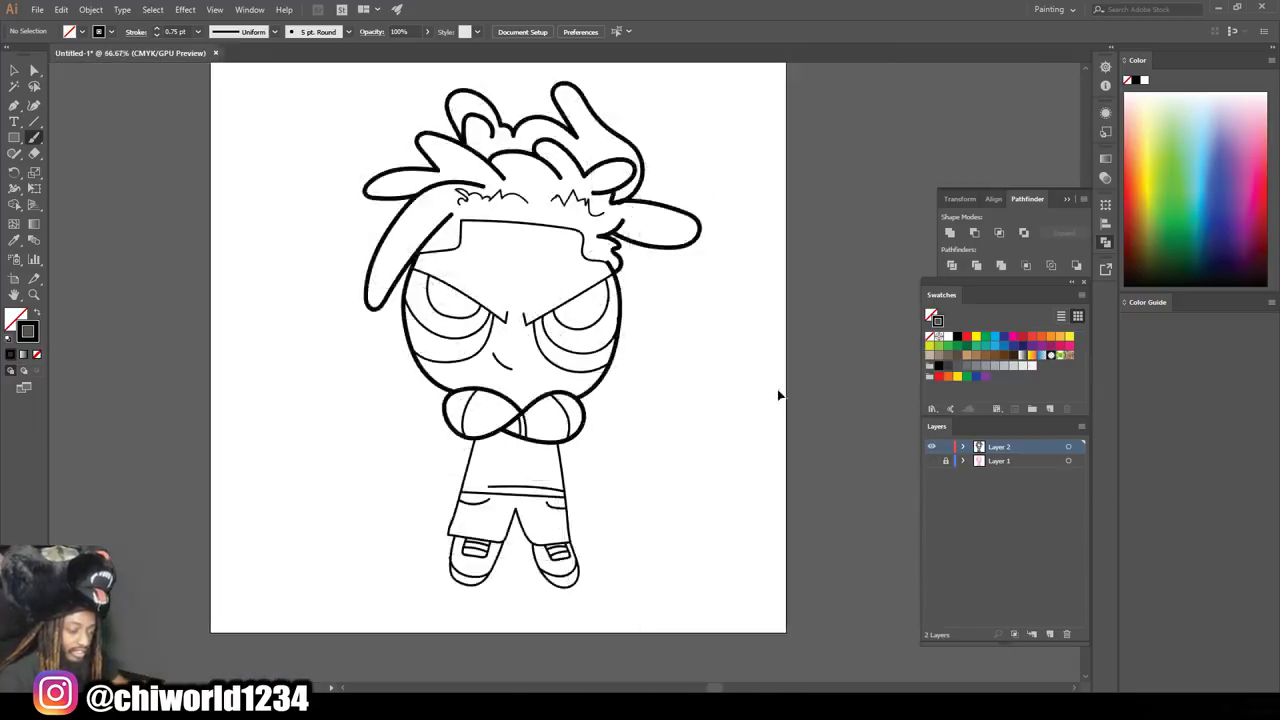
{"action": "scroll", "coordinate": [693, 322], "scroll_direction": "down", "scroll_amount": 2}
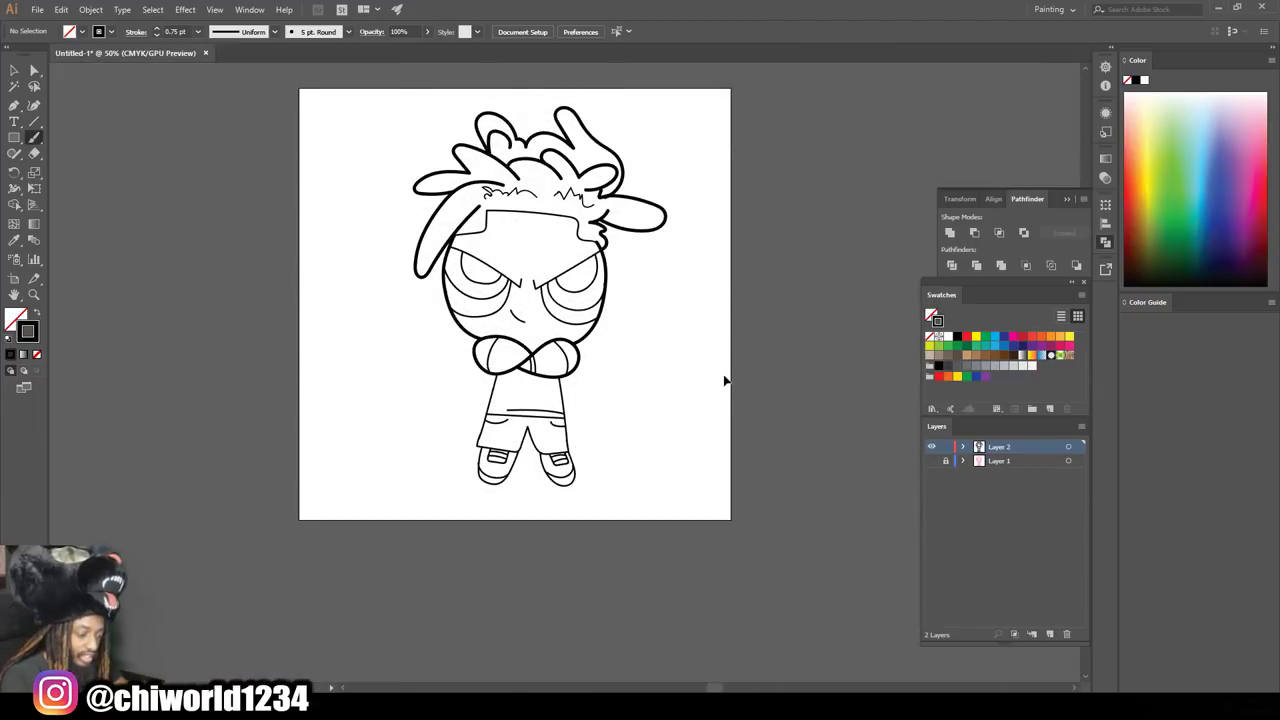
{"action": "key", "text": "ctrl+plus"}
{"action": "key", "text": "ctrl+plus"}
{"action": "key", "text": "ctrl+plus"}
{"action": "scroll", "coordinate": [660, 374], "scroll_direction": "down", "scroll_amount": 2}
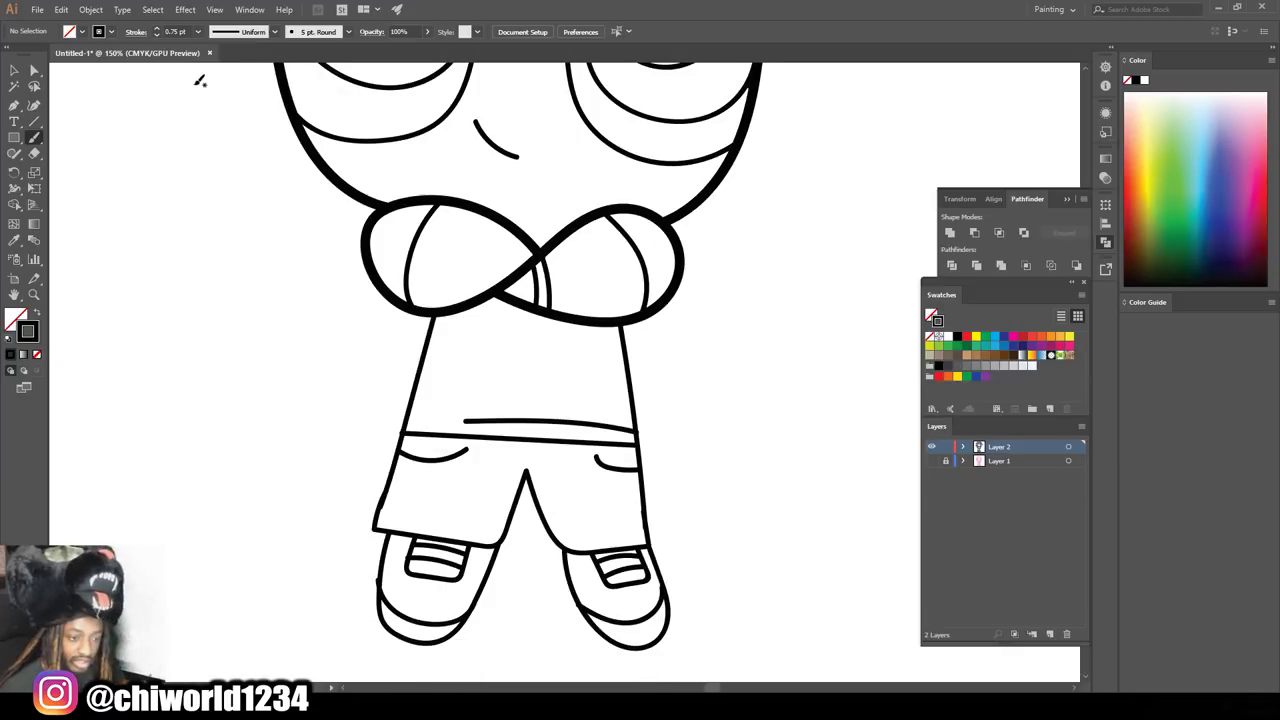
At 2 pt stroke, thicken the left shirt edge and the inner and outer right leg lines.
{"action": "left_click", "coordinate": [197, 32]}
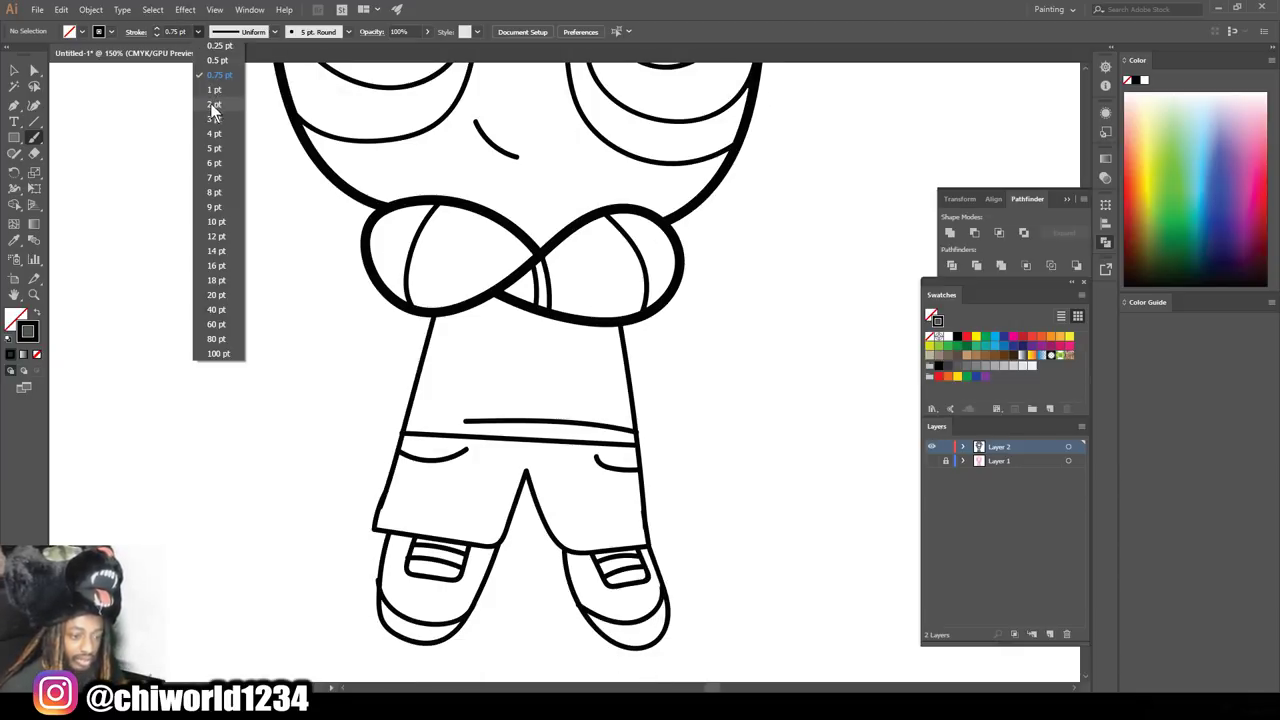
{"action": "left_click", "coordinate": [215, 110]}
{"action": "scroll", "coordinate": [344, 144], "scroll_direction": "down", "scroll_amount": 2}
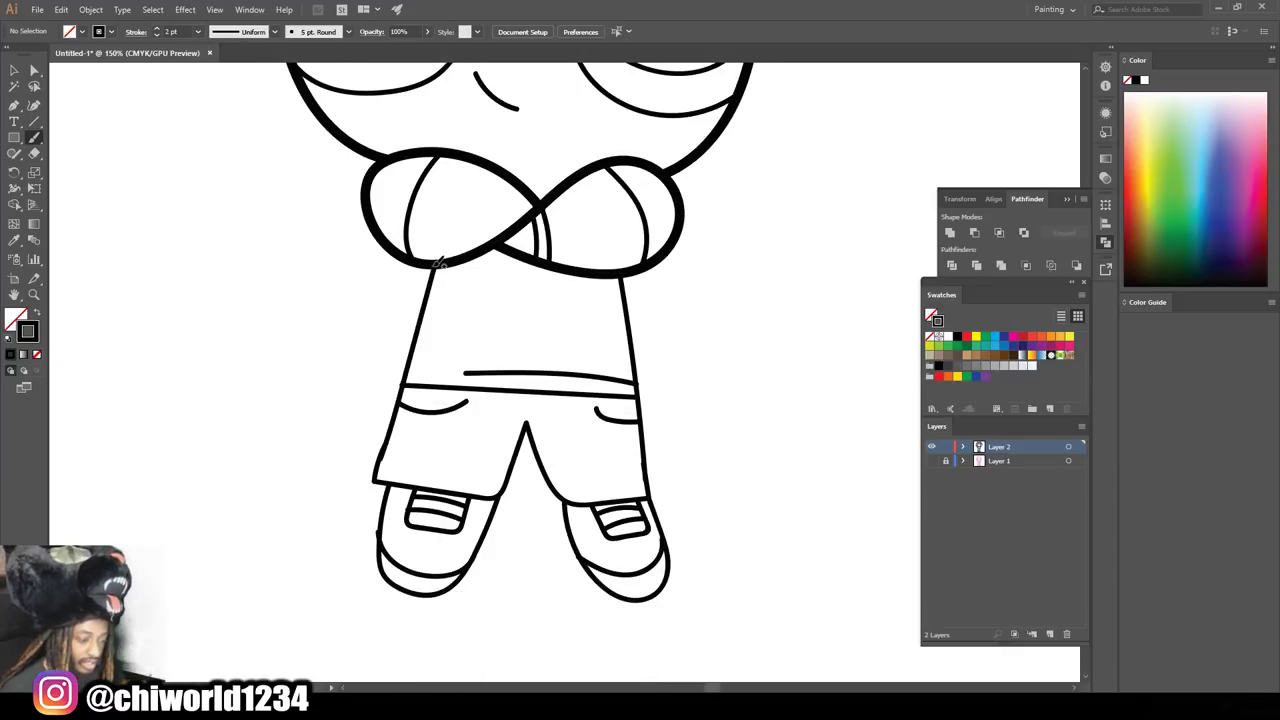
{"action": "left_click_drag", "start_coordinate": [423, 298], "coordinate": [403, 368]}
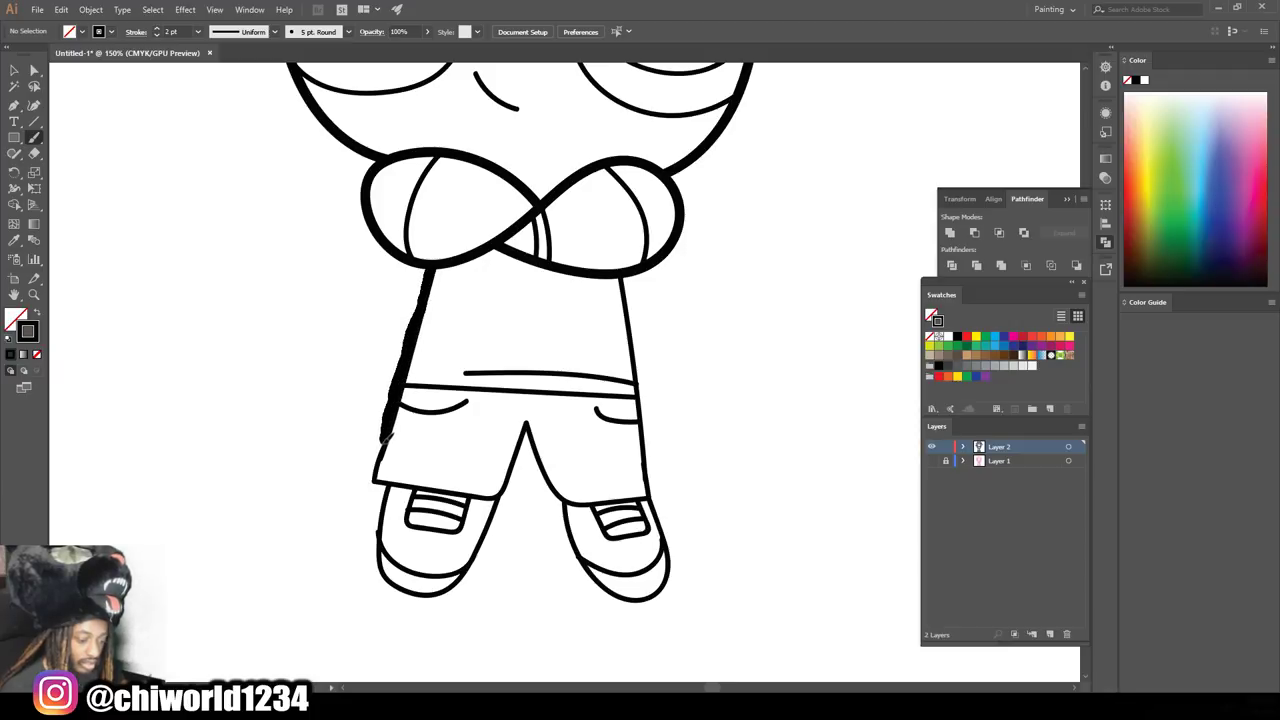
{"action": "left_click_drag", "start_coordinate": [371, 481], "coordinate": [373, 481]}
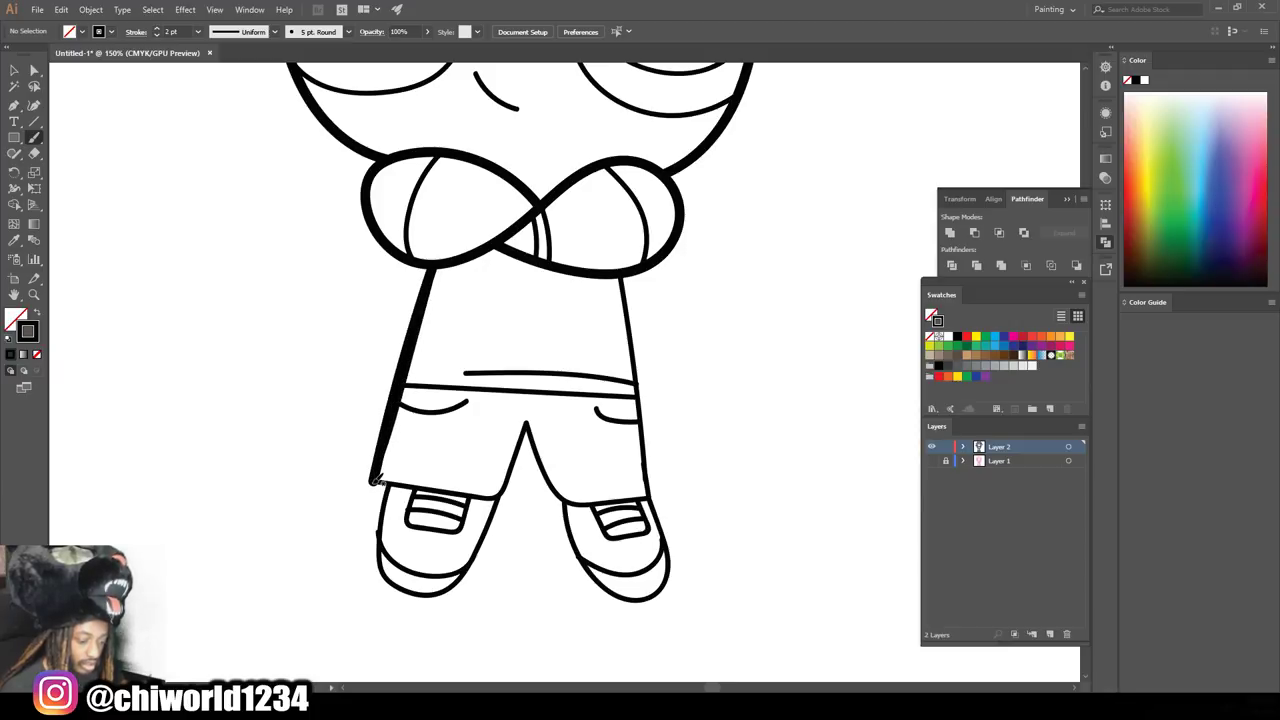
{"action": "scroll", "coordinate": [388, 484], "scroll_direction": "down", "scroll_amount": 1}
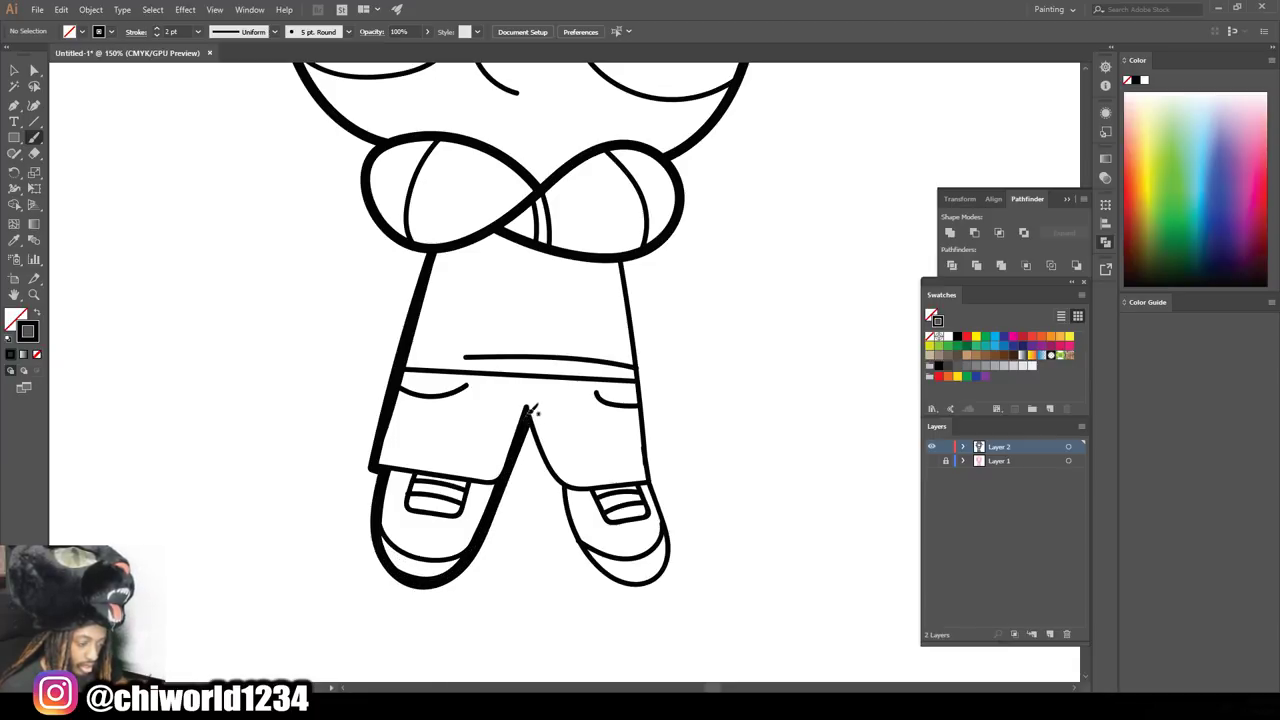
{"action": "left_click_drag", "start_coordinate": [526, 410], "coordinate": [577, 516]}
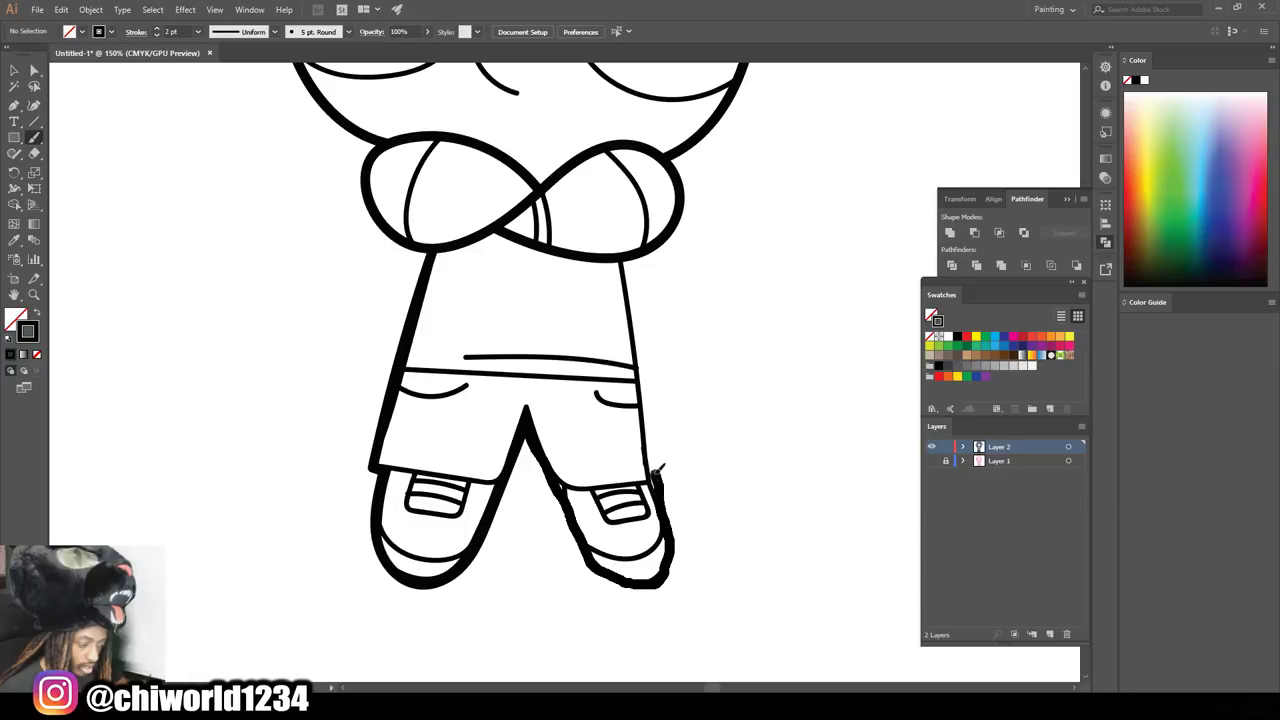
{"action": "left_click_drag", "start_coordinate": [647, 362], "coordinate": [641, 332]}
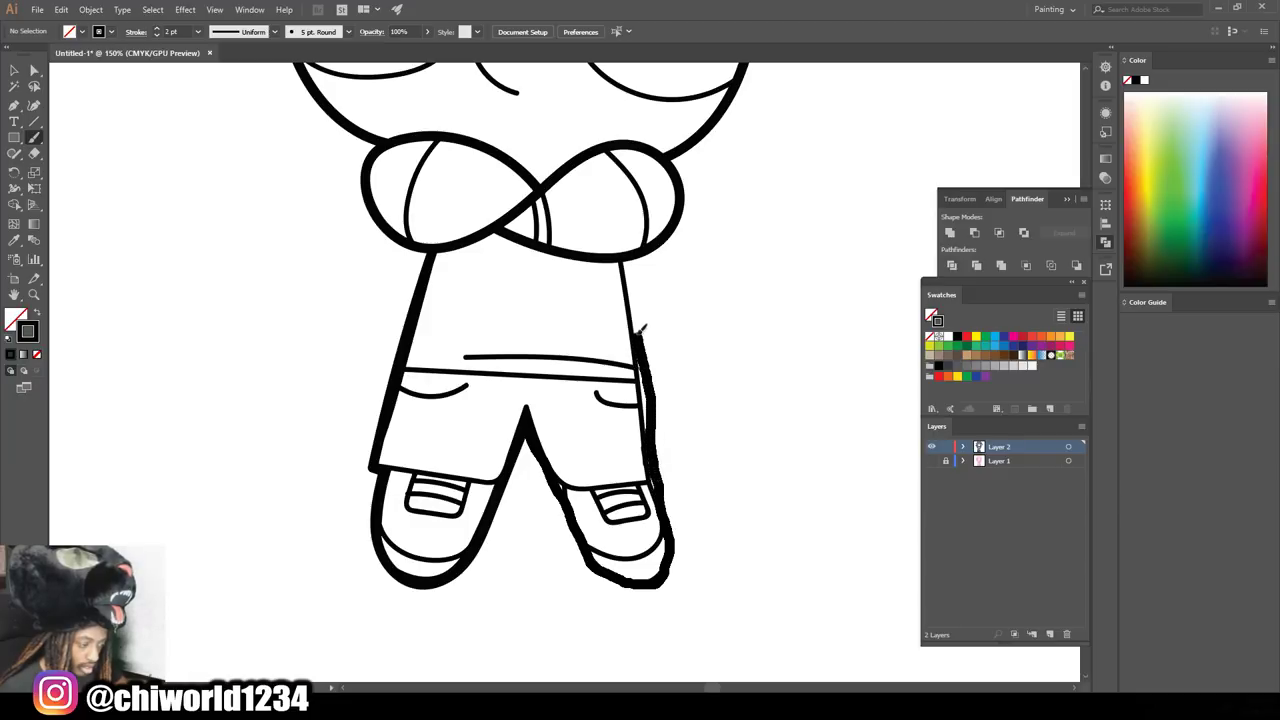
{"action": "left_click_drag", "start_coordinate": [630, 258], "coordinate": [665, 465]}
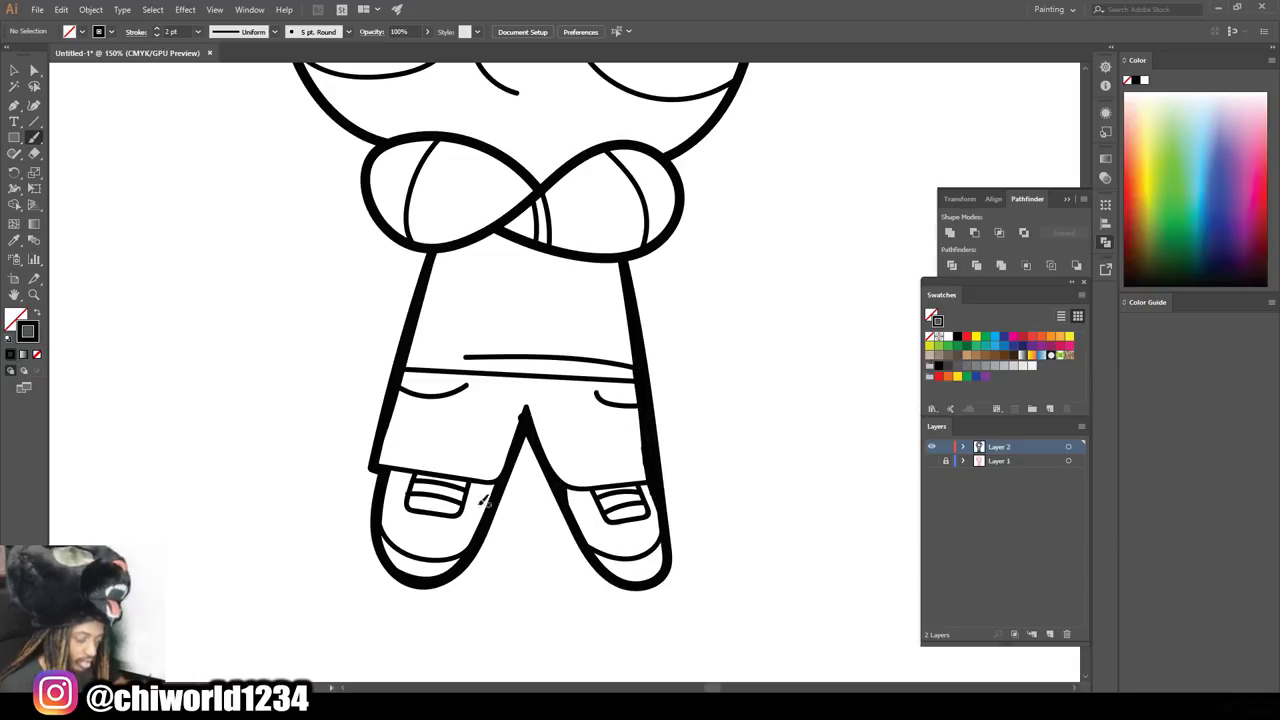
{"action": "key", "text": "ctrl+minus"}
{"action": "key", "text": "ctrl+minus"}
{"action": "scroll", "coordinate": [653, 382], "scroll_direction": "up", "scroll_amount": 2}
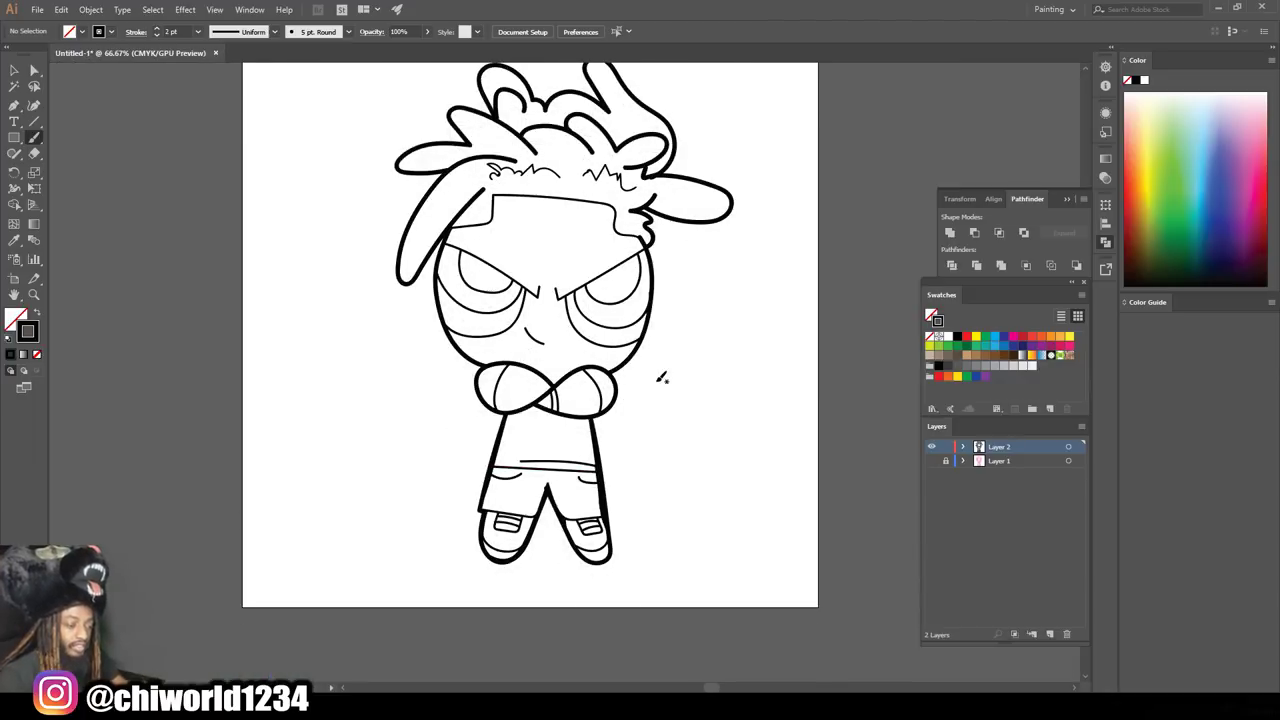
{"action": "key", "text": "ctrl+minus"}
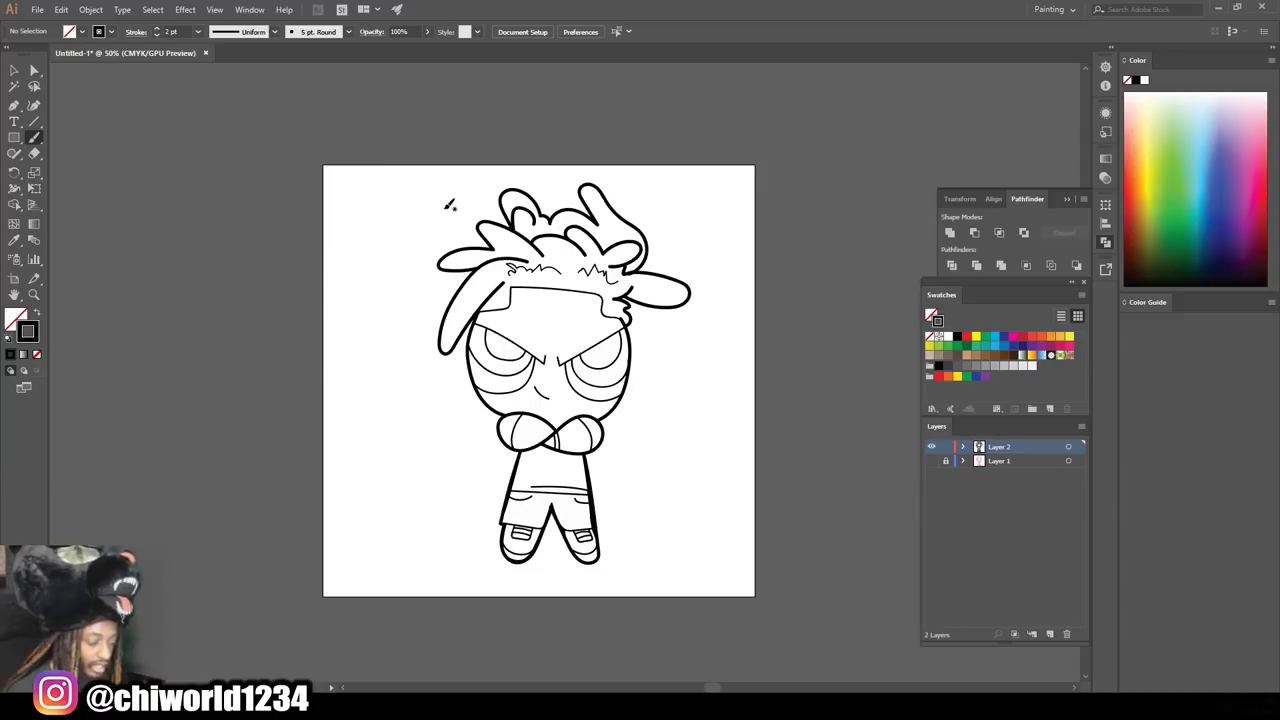
{"action": "key", "text": "ctrl+plus"}
{"action": "key", "text": "ctrl+plus"}
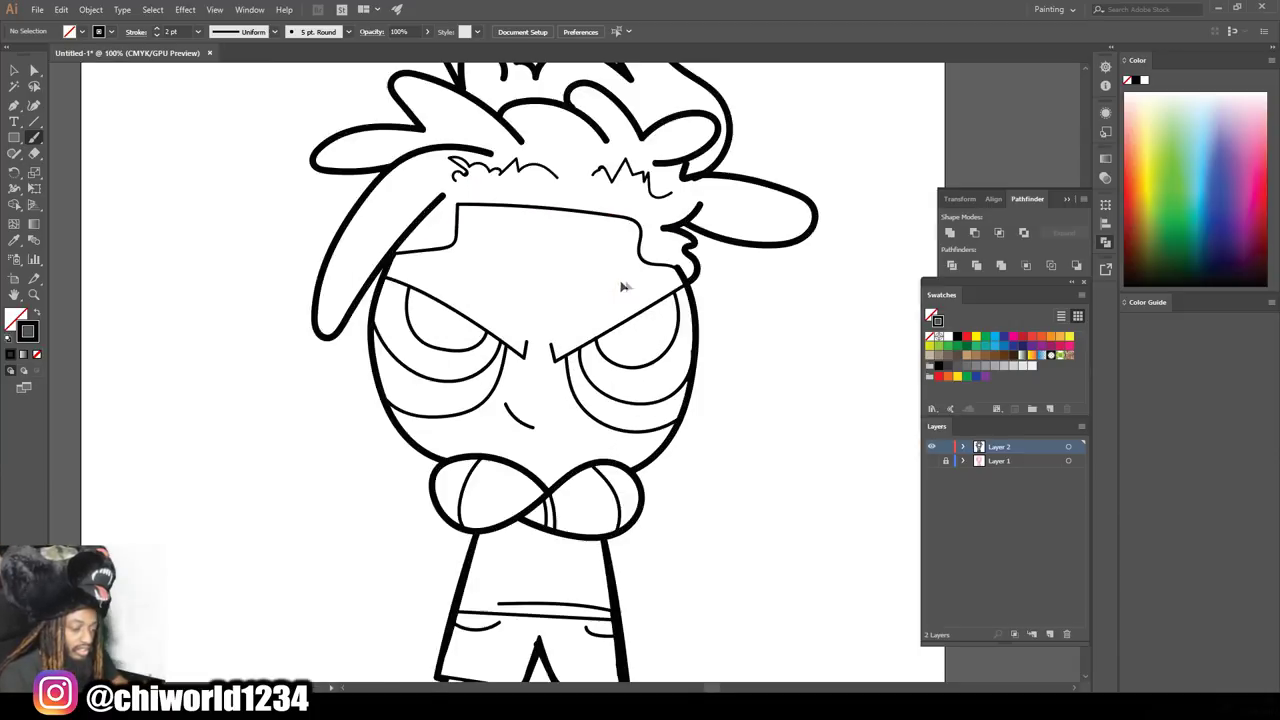
{"action": "key", "text": "ctrl+plus"}
{"action": "scroll", "coordinate": [697, 288], "scroll_direction": "up", "scroll_amount": 2}
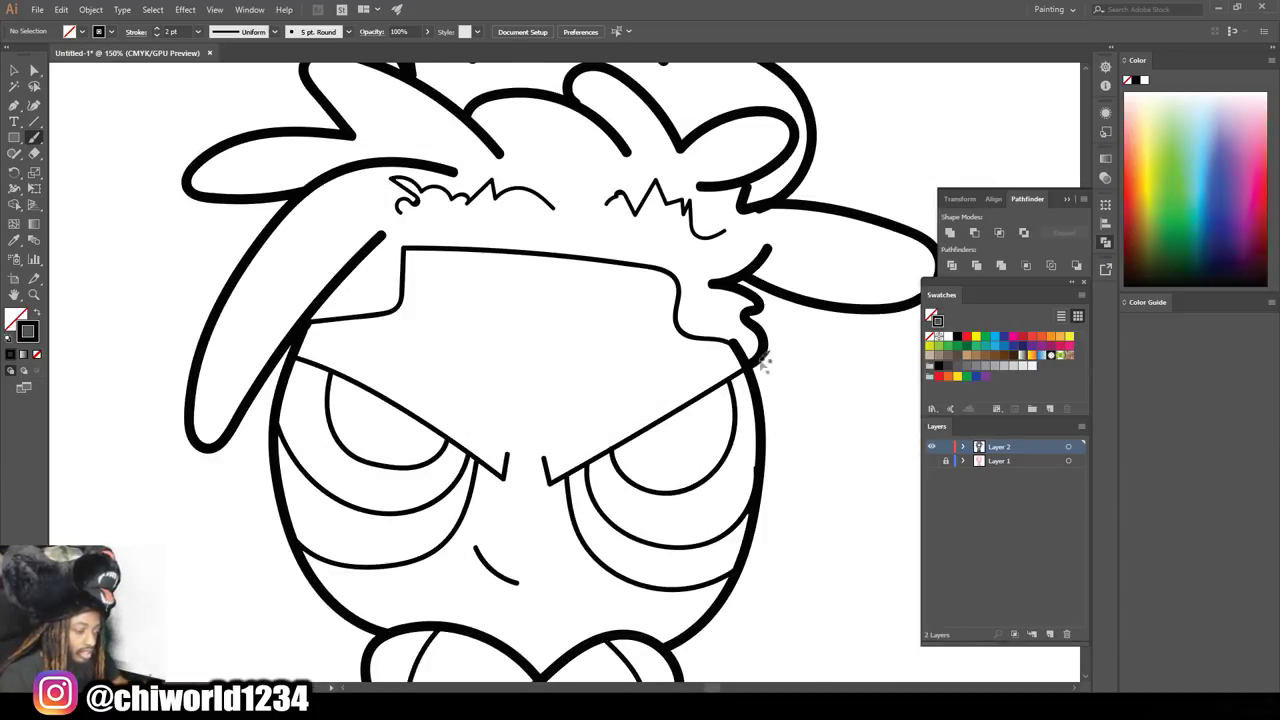
{"action": "key", "text": "ctrl+minus"}
{"action": "key", "text": "ctrl+minus"}
{"action": "key", "text": "ctrl+minus"}
{"action": "left_click", "coordinate": [14, 70]}
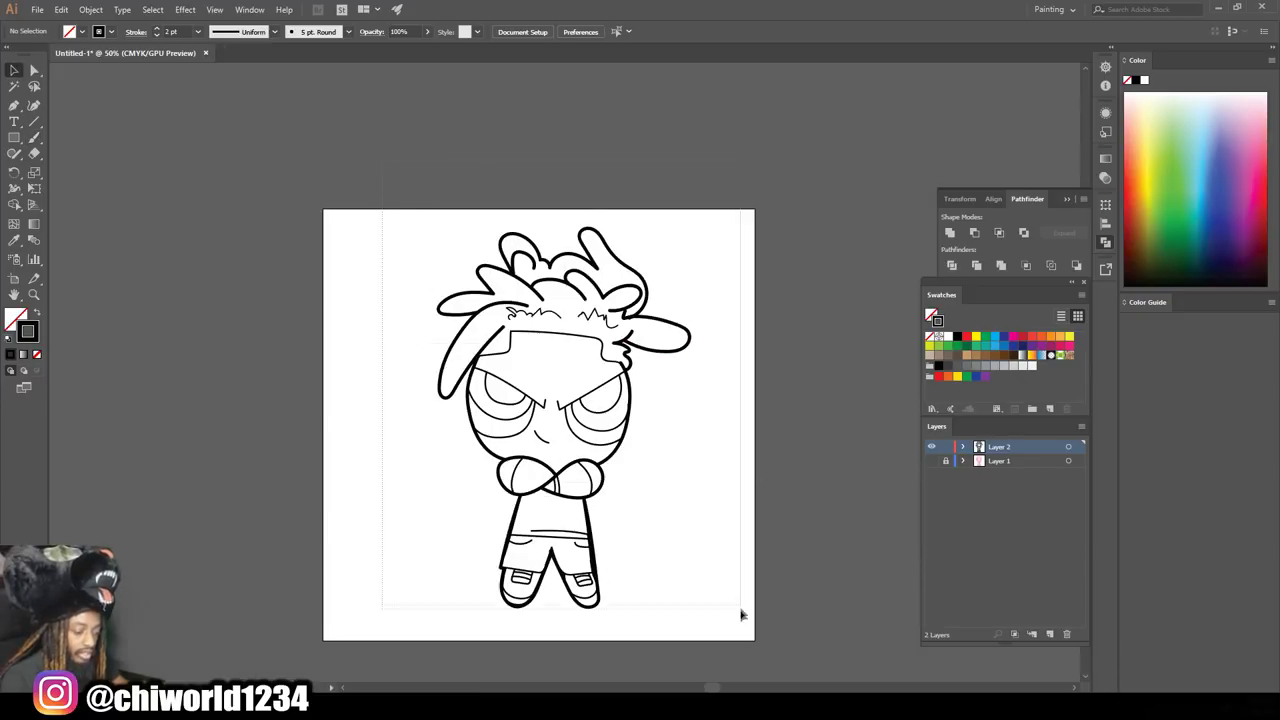
Select all linework, apply Expand Appearance and Pathfinder Merge, then select Layer 2.
{"action": "left_click_drag", "start_coordinate": [697, 394], "coordinate": [749, 629]}
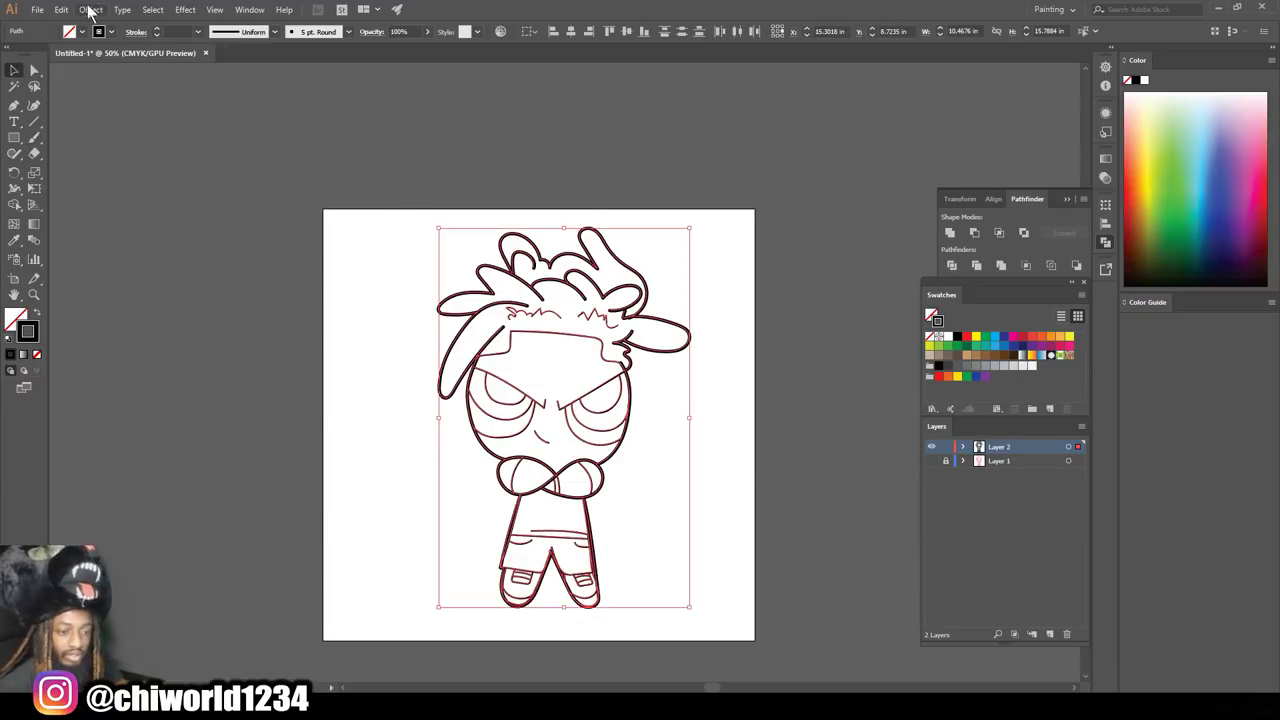
{"action": "left_click", "coordinate": [90, 9]}
{"action": "left_click", "coordinate": [127, 168]}
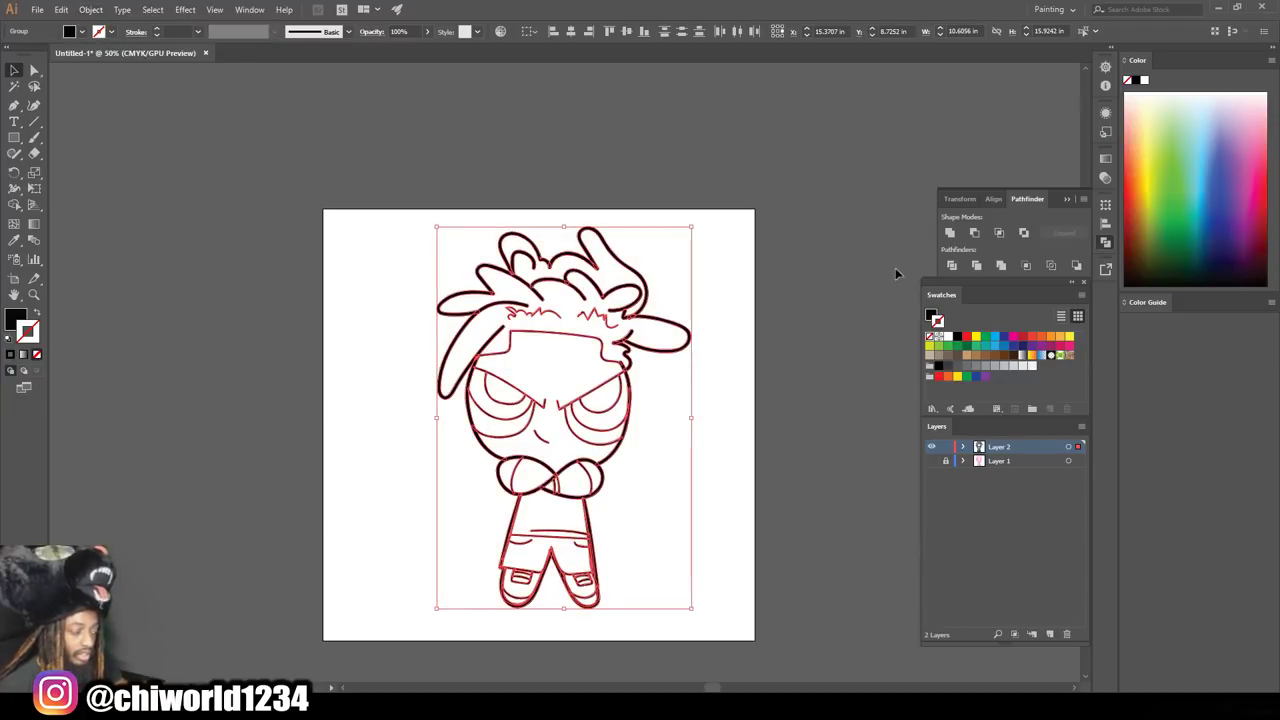
{"action": "left_click", "coordinate": [1003, 268]}
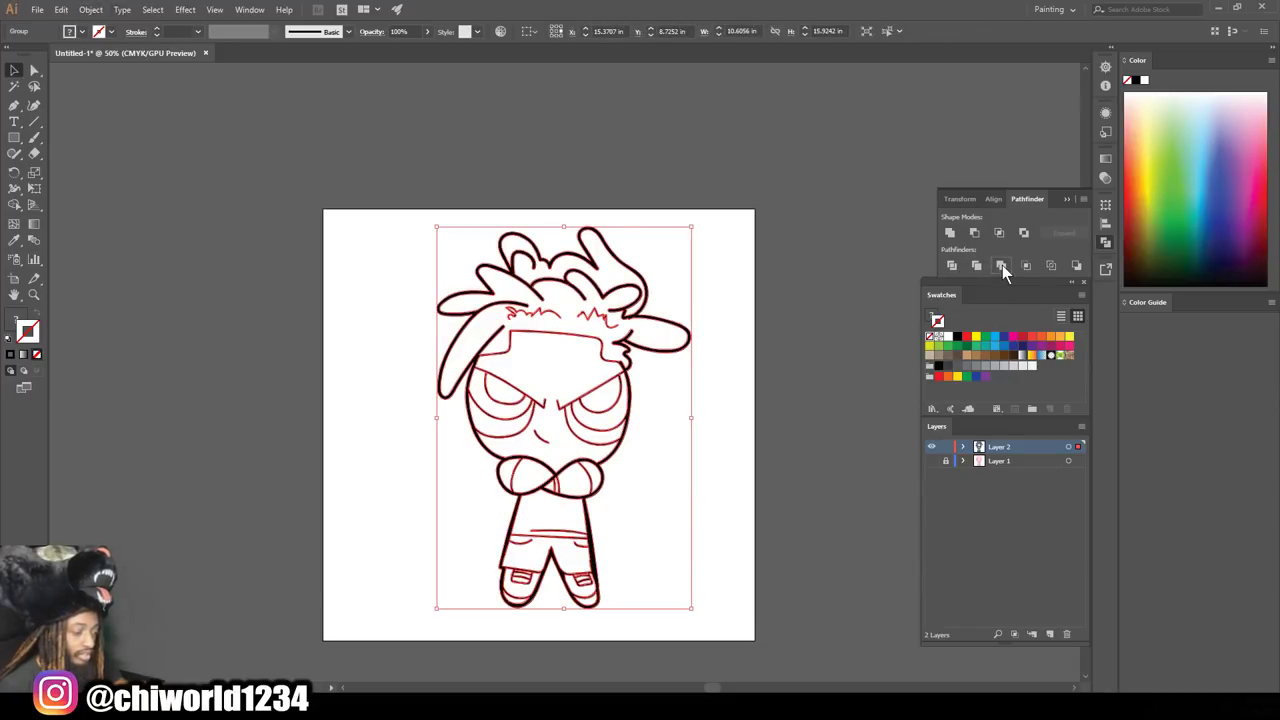
{"action": "left_click", "coordinate": [732, 257]}
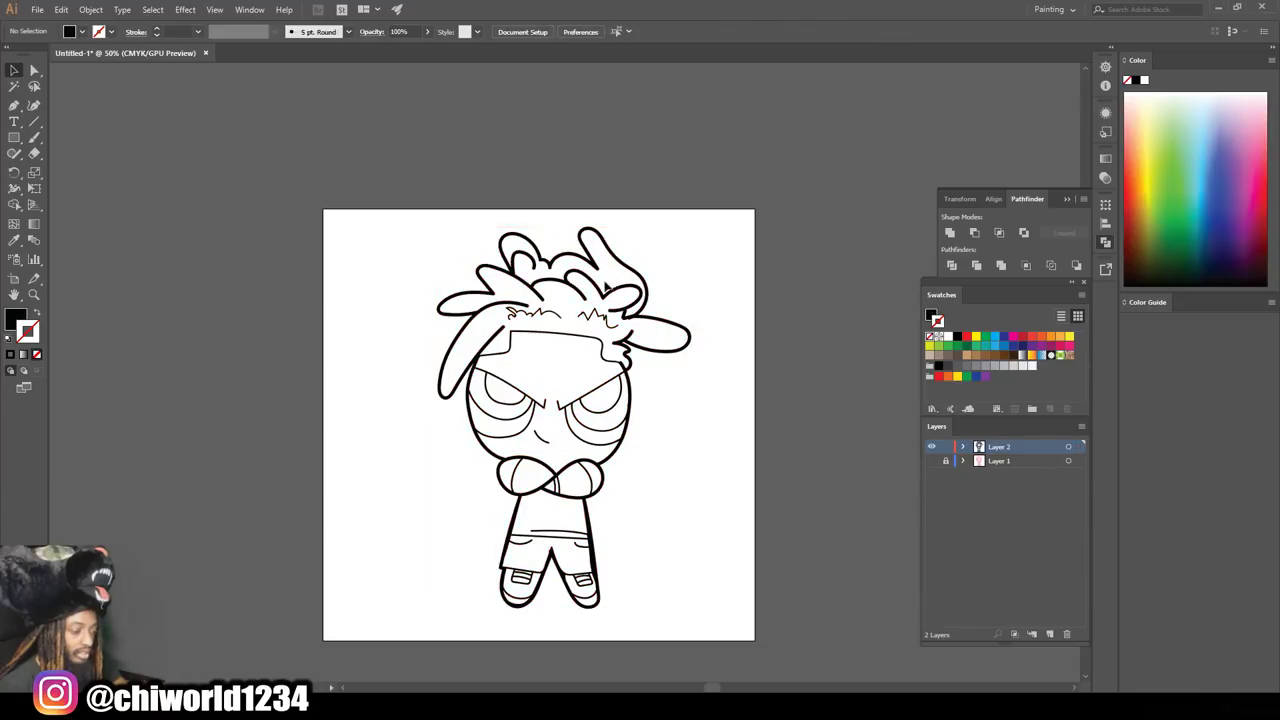
{"action": "left_click", "coordinate": [1016, 448]}
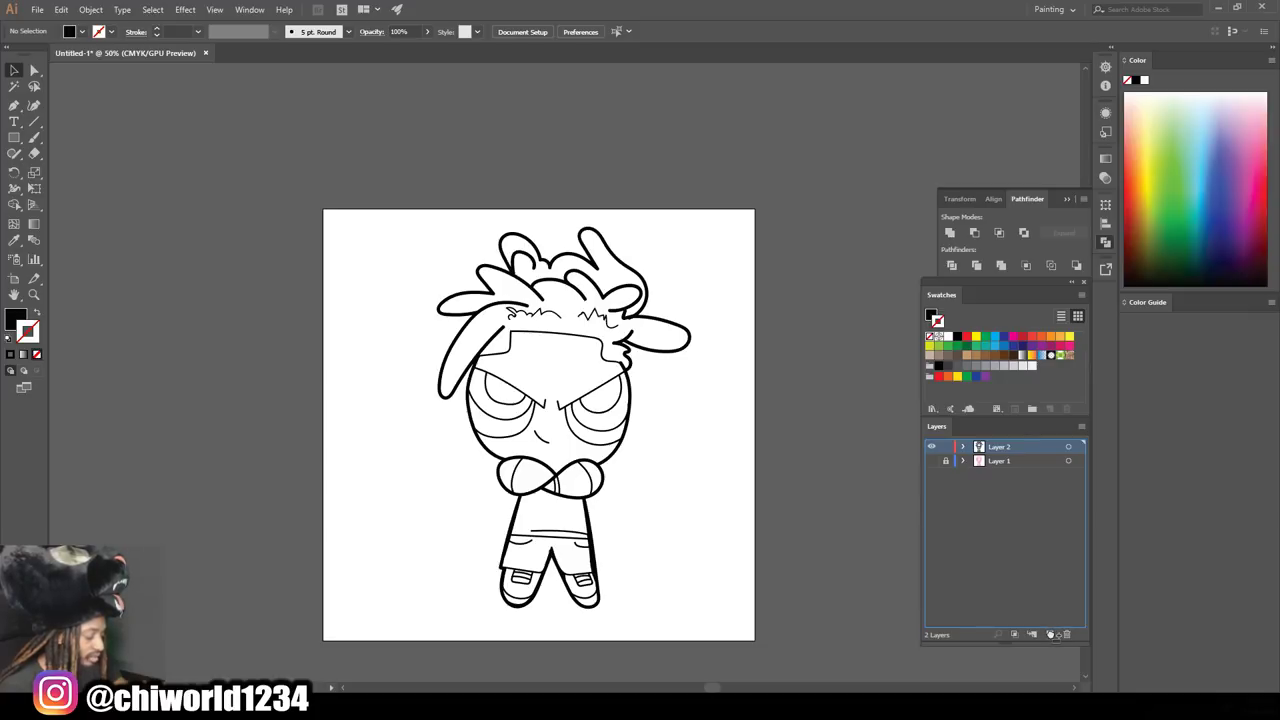
Duplicate Layer 2 and set the current colour to tan skin brown B7885E.
{"action": "left_click_drag", "start_coordinate": [1050, 634], "coordinate": [1050, 634]}
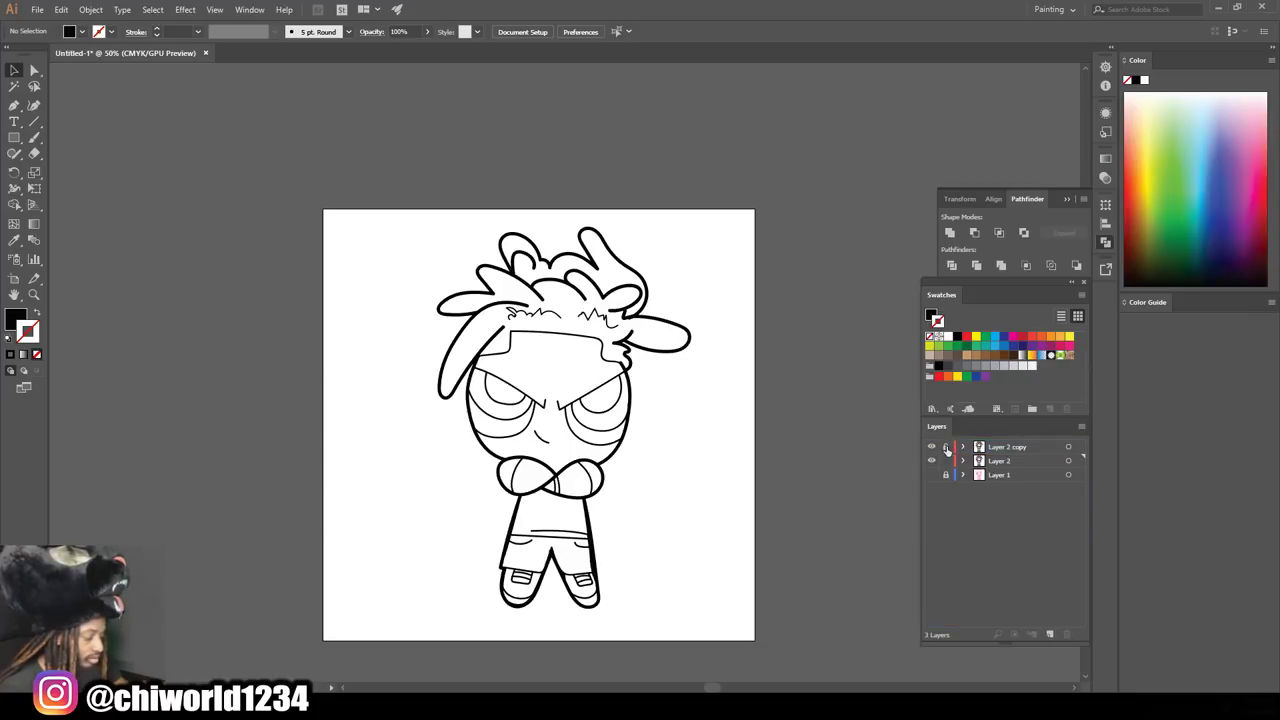
{"action": "left_click", "coordinate": [1014, 460]}
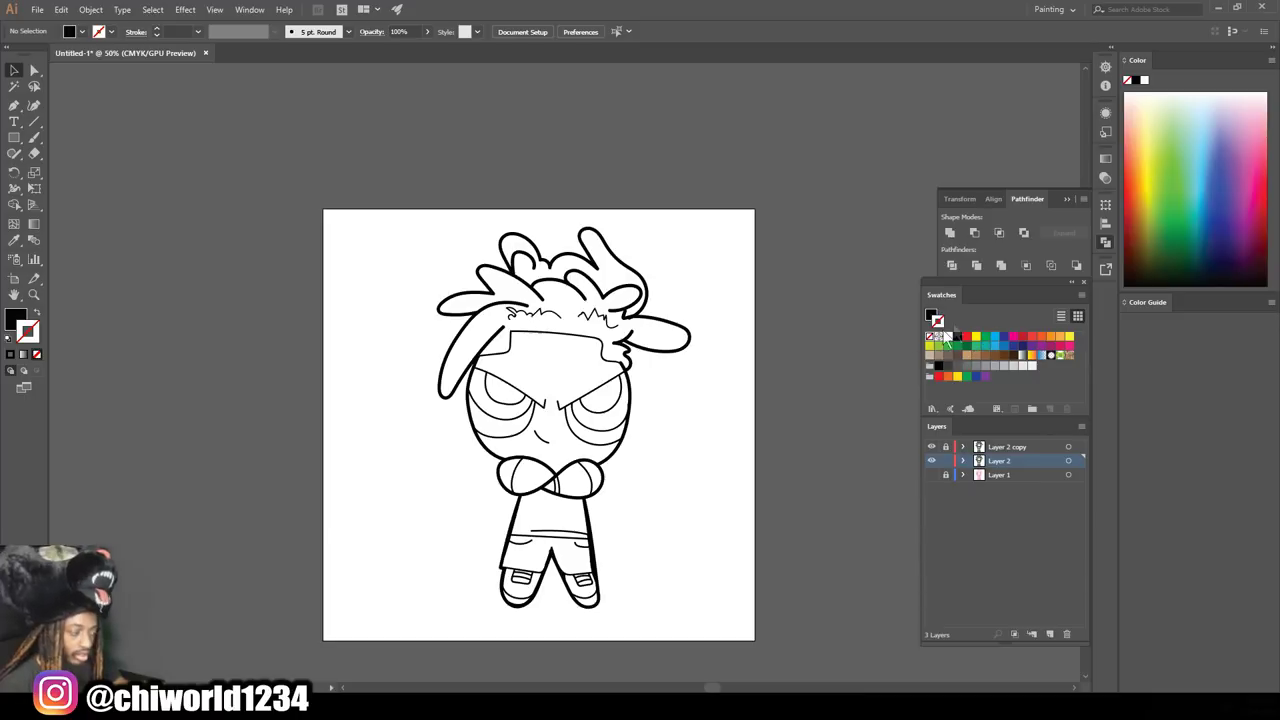
{"action": "double_click", "coordinate": [978, 357]}
{"action": "left_click", "coordinate": [177, 248]}
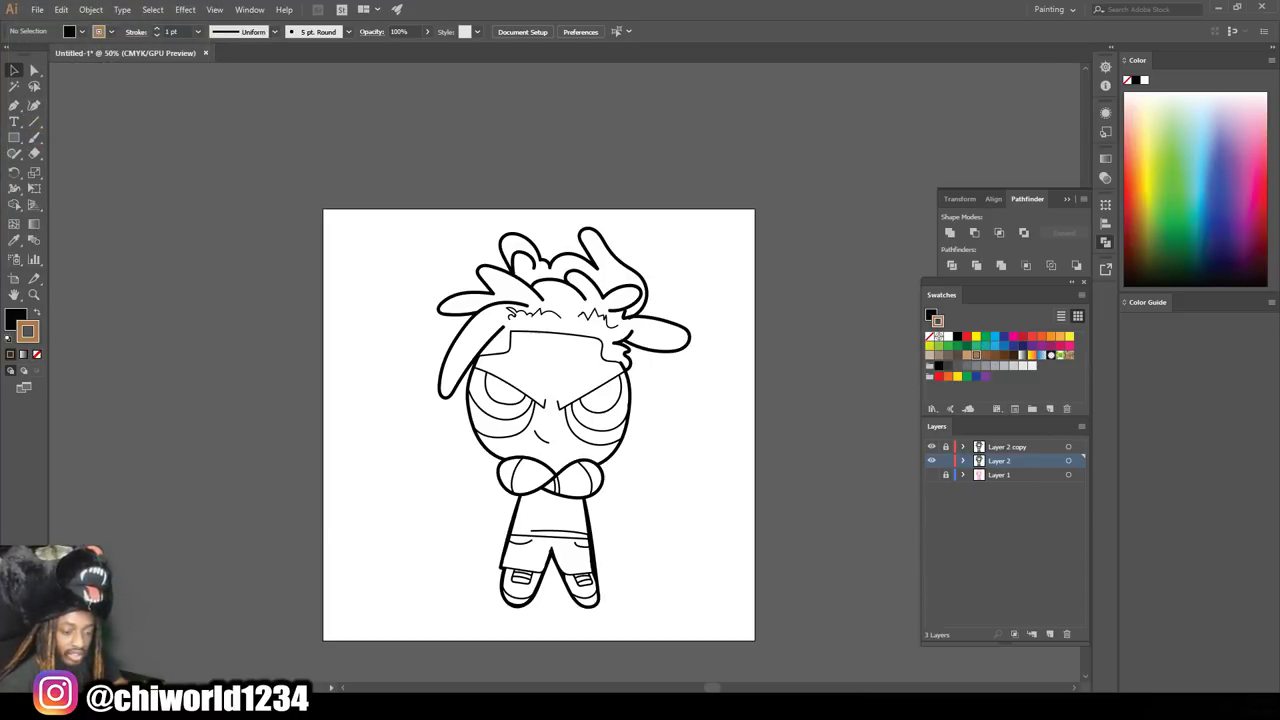
{"action": "double_click", "coordinate": [28, 333]}
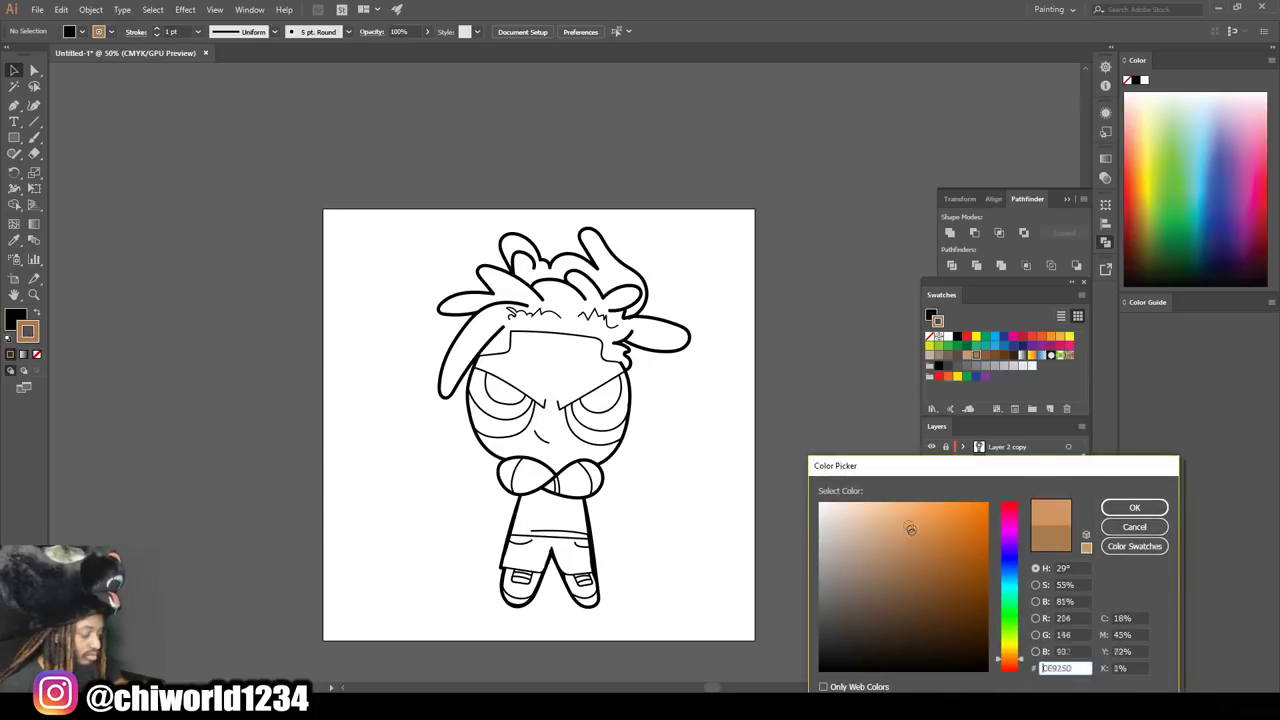
{"action": "left_click_drag", "start_coordinate": [908, 542], "coordinate": [900, 547]}
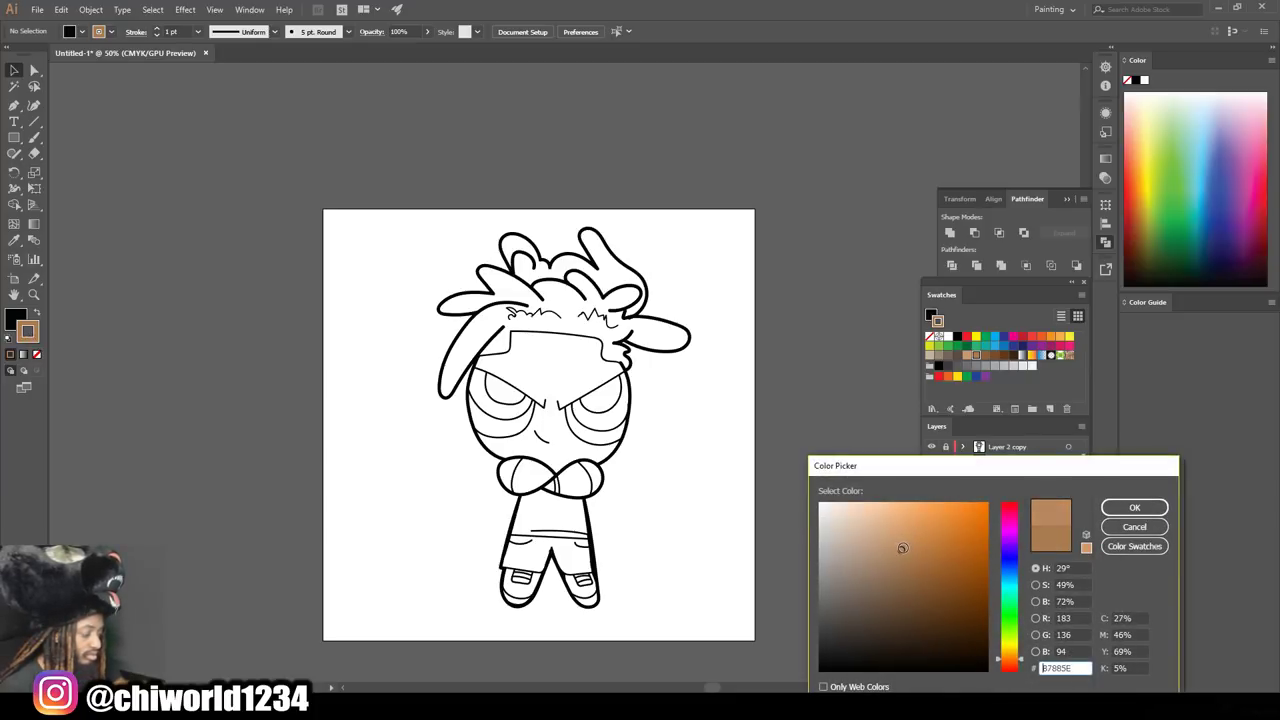
{"action": "left_click", "coordinate": [1134, 508]}
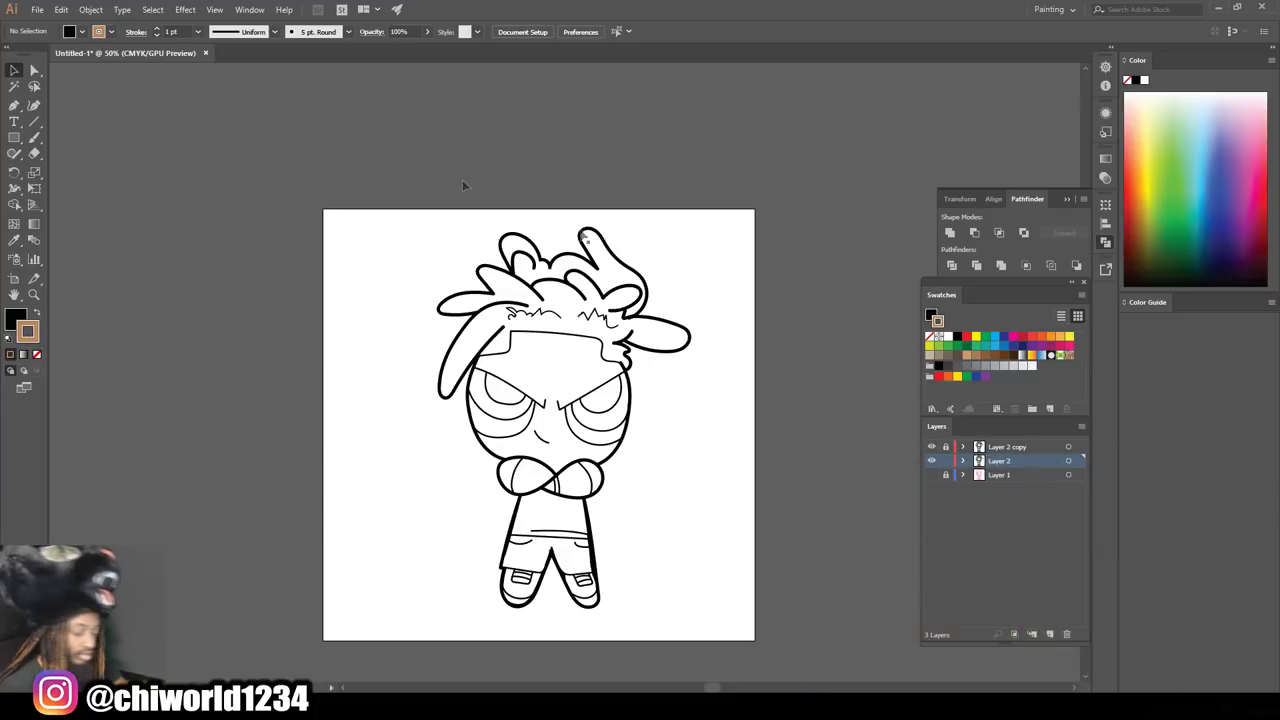
Draw a tan-filled rectangle over the character, send it to back, and select all.
{"action": "left_click", "coordinate": [13, 138]}
{"action": "left_click_drag", "start_coordinate": [359, 193], "coordinate": [719, 556]}
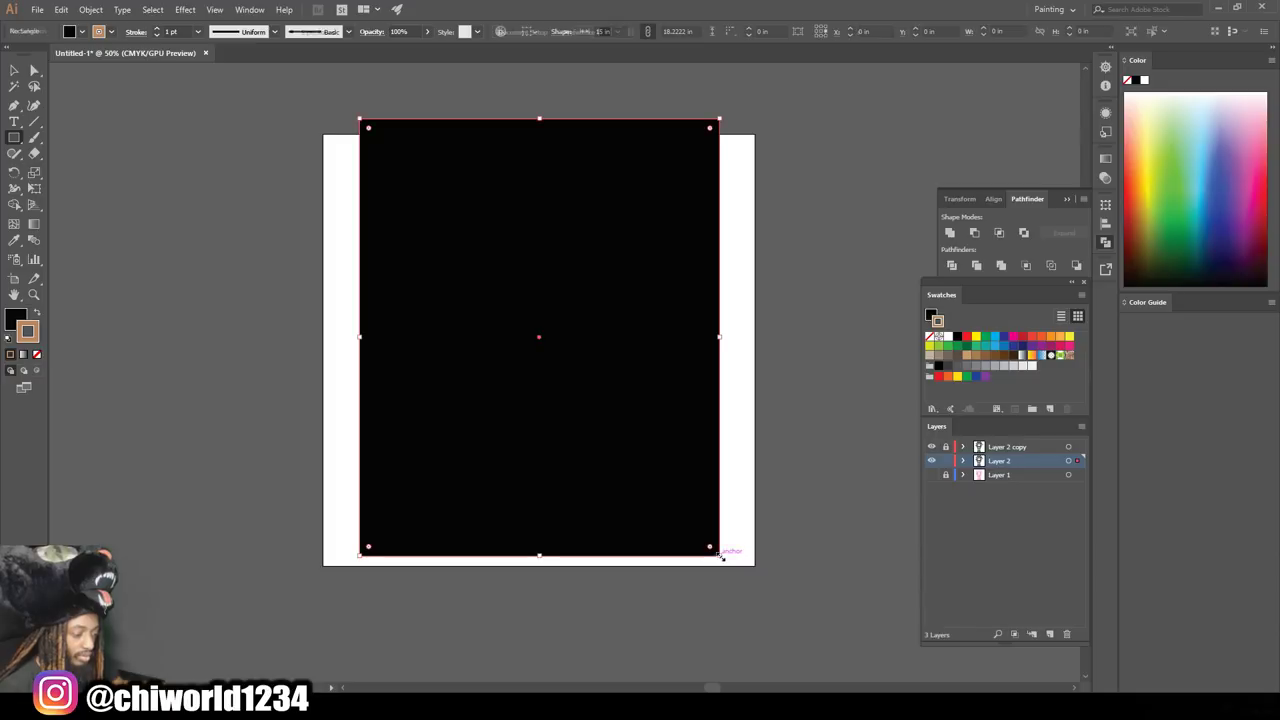
{"action": "left_click", "coordinate": [37, 315]}
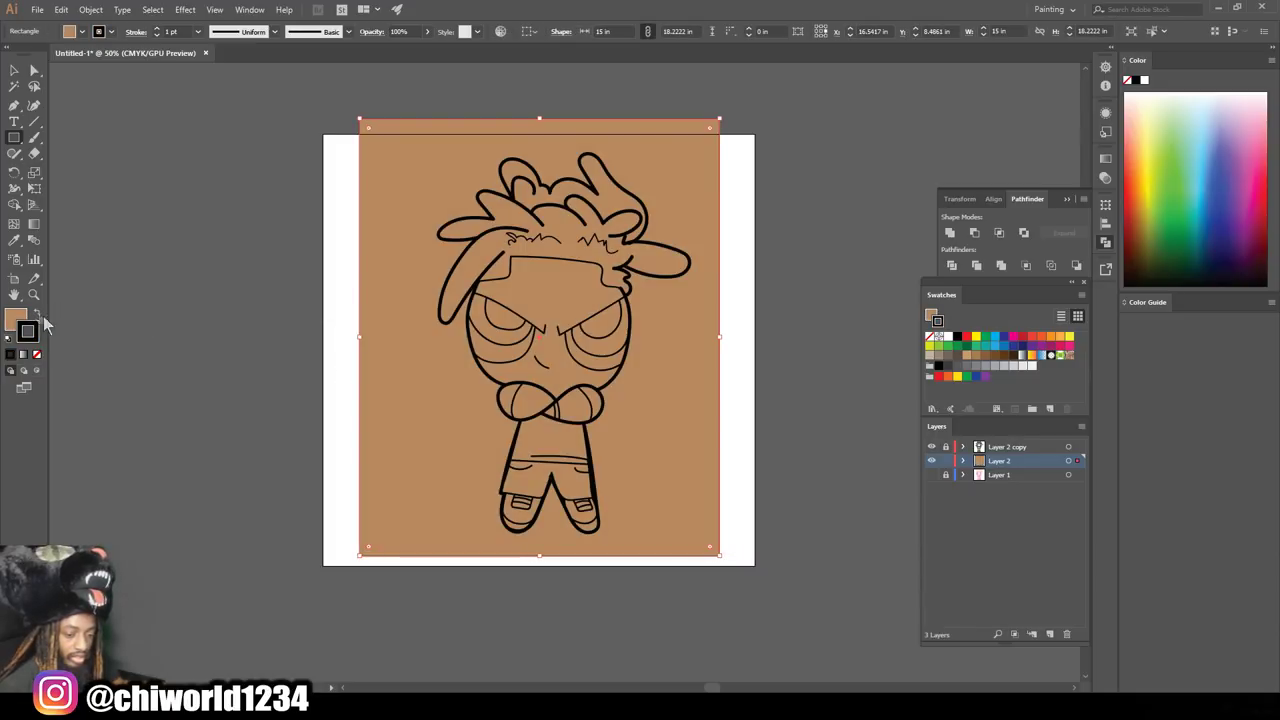
{"action": "left_click", "coordinate": [15, 72]}
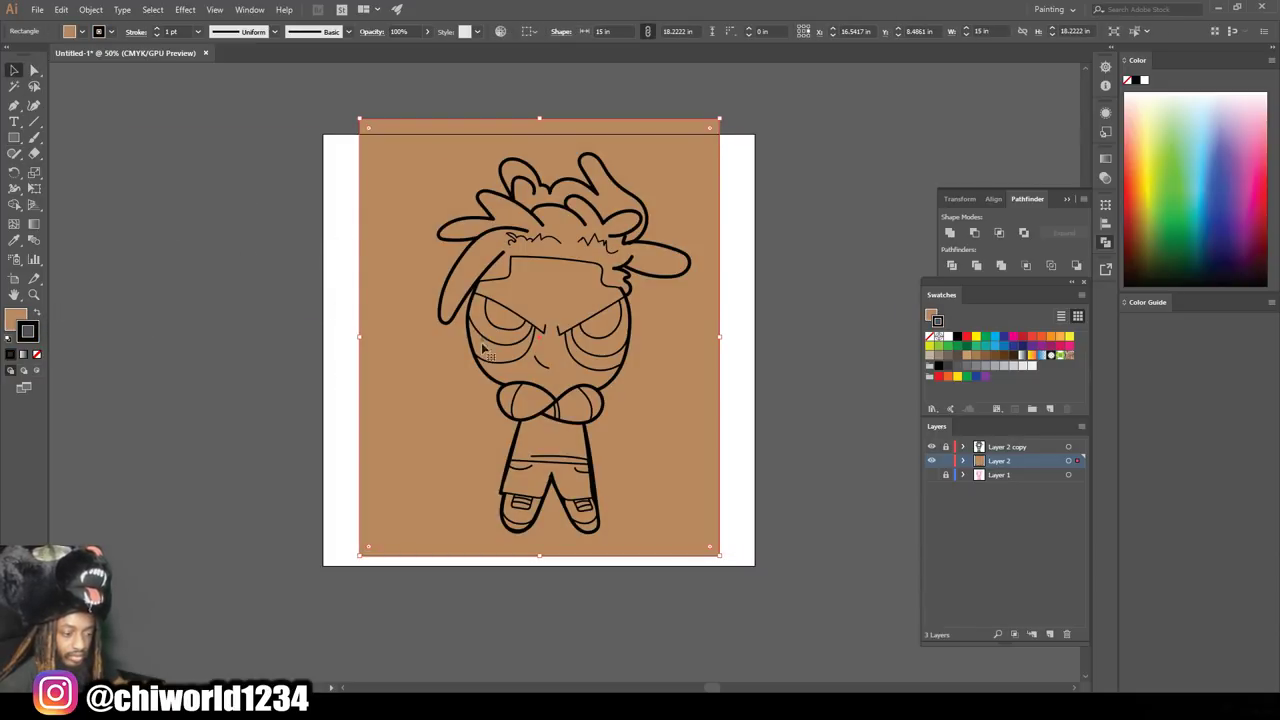
{"action": "right_click", "coordinate": [449, 413]}
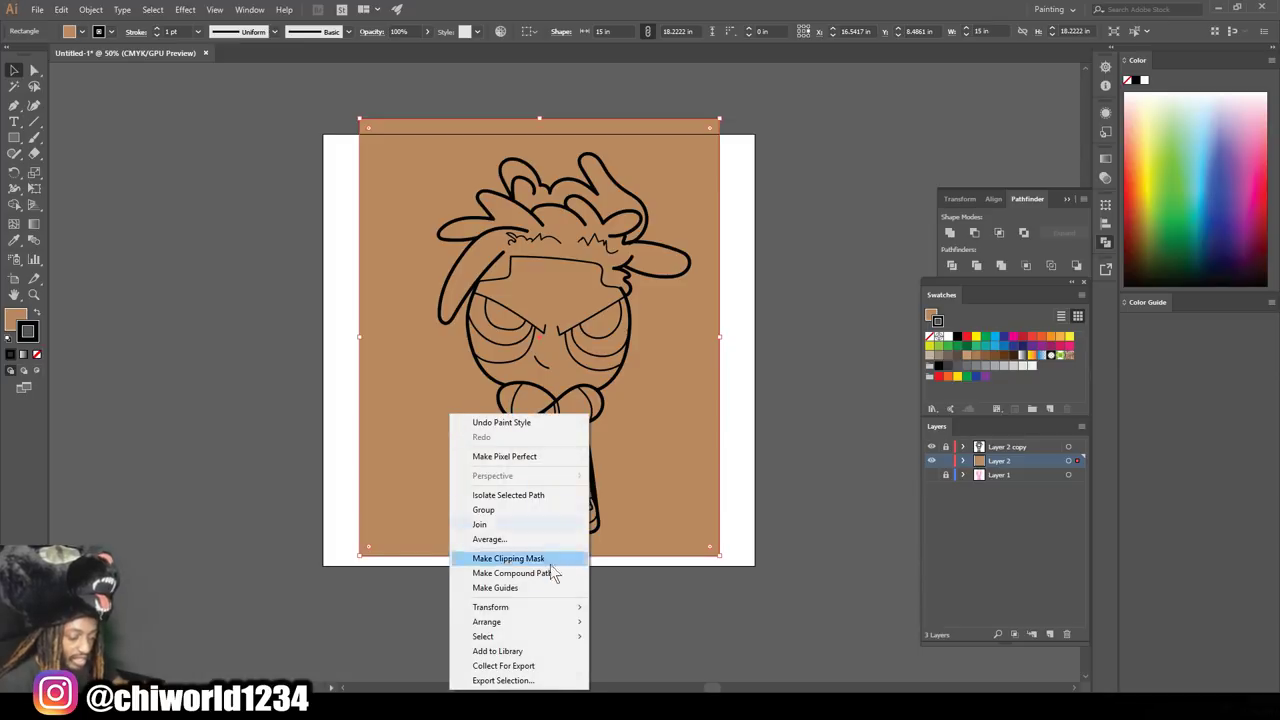
{"action": "mouse_move", "coordinate": [487, 622]}
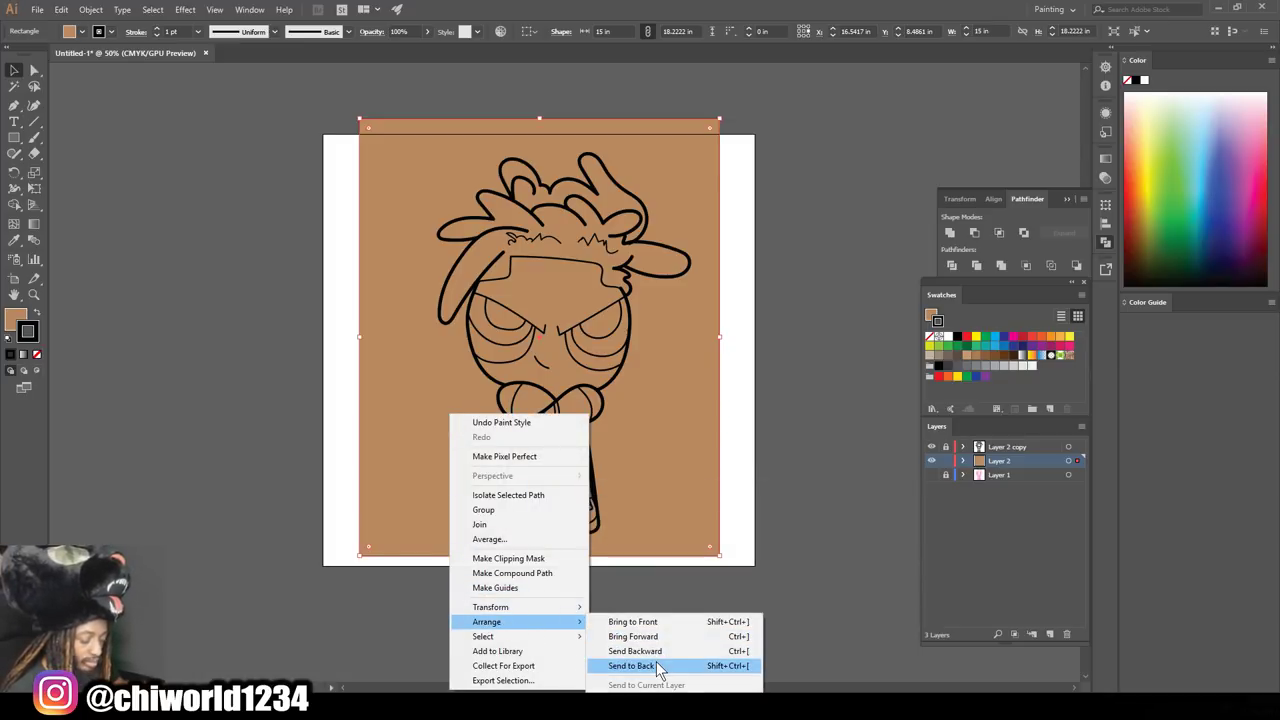
{"action": "left_click", "coordinate": [657, 667]}
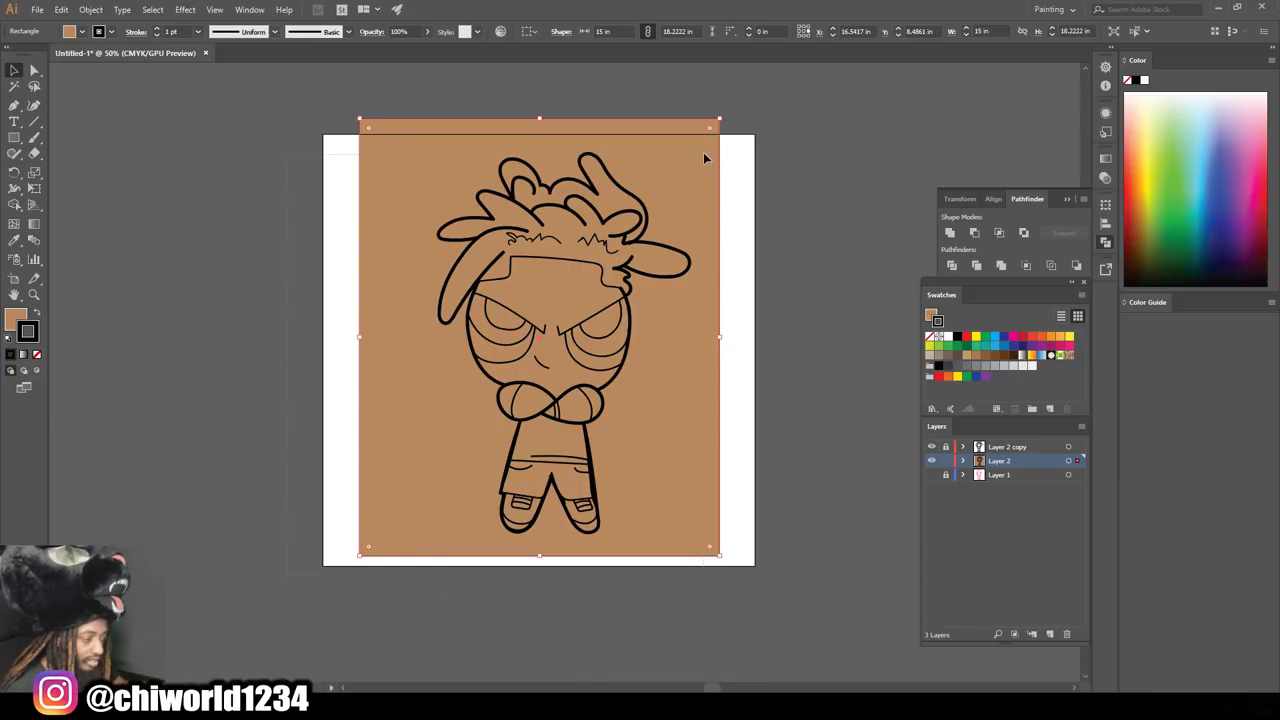
{"action": "key", "text": "ctrl+a"}
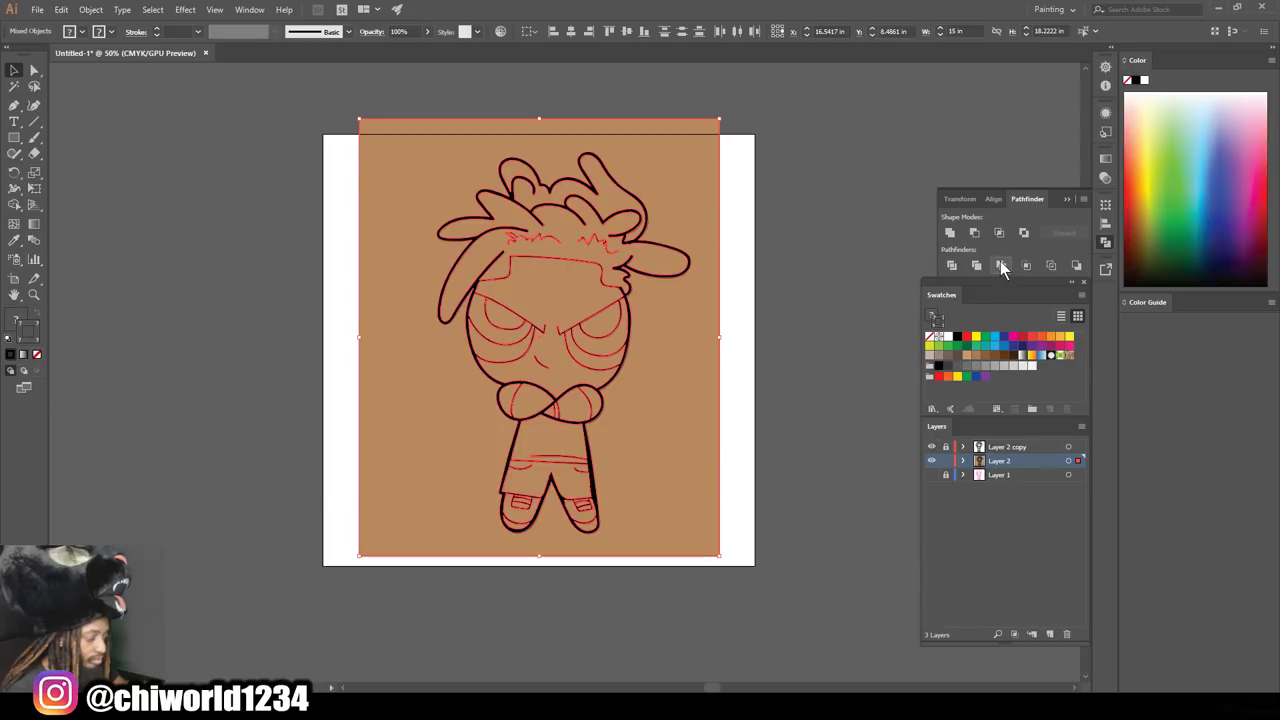
Merge the art with Pathfinder, isolate the group, and delete the leftover background piece.
{"action": "left_click", "coordinate": [1001, 265]}
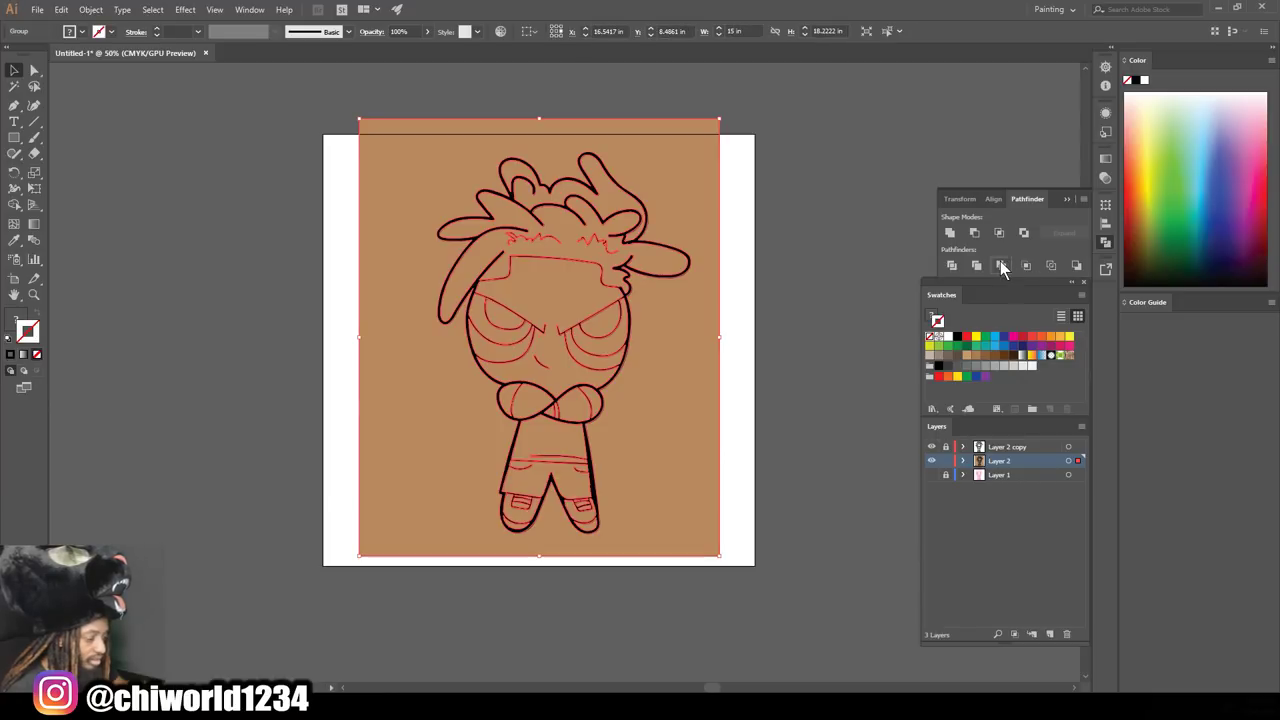
{"action": "right_click", "coordinate": [677, 183]}
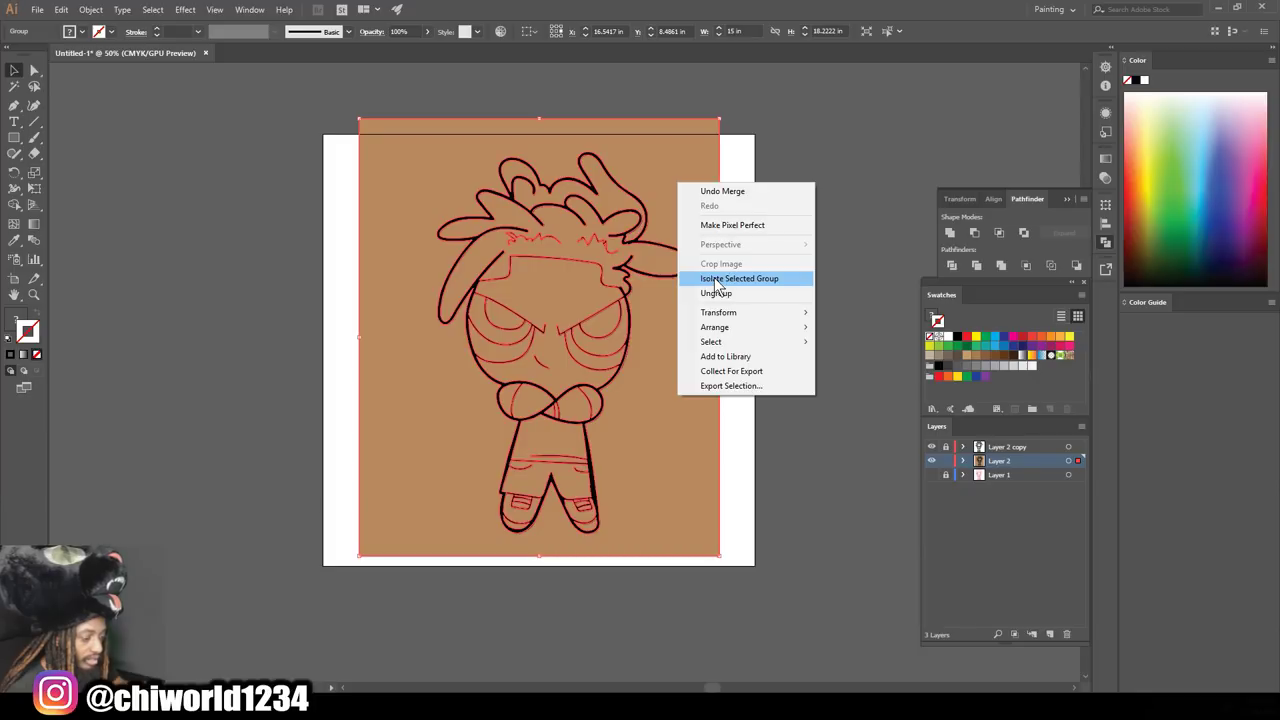
{"action": "left_click", "coordinate": [716, 279]}
{"action": "left_click", "coordinate": [693, 205]}
{"action": "key", "text": "Delete"}
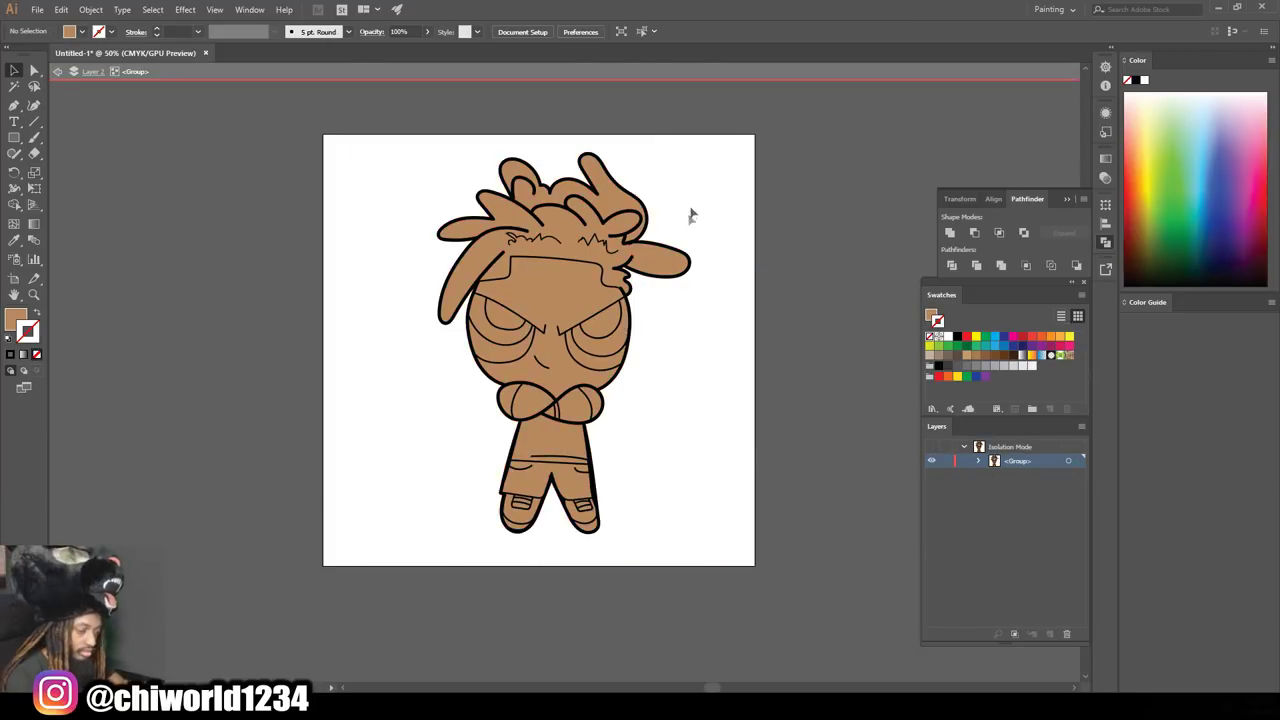
{"action": "key", "text": "ctrl+minus"}
{"action": "key", "text": "ctrl+minus"}
{"action": "key", "text": "ctrl+plus"}
{"action": "key", "text": "ctrl+plus"}
{"action": "key", "text": "ctrl+plus"}
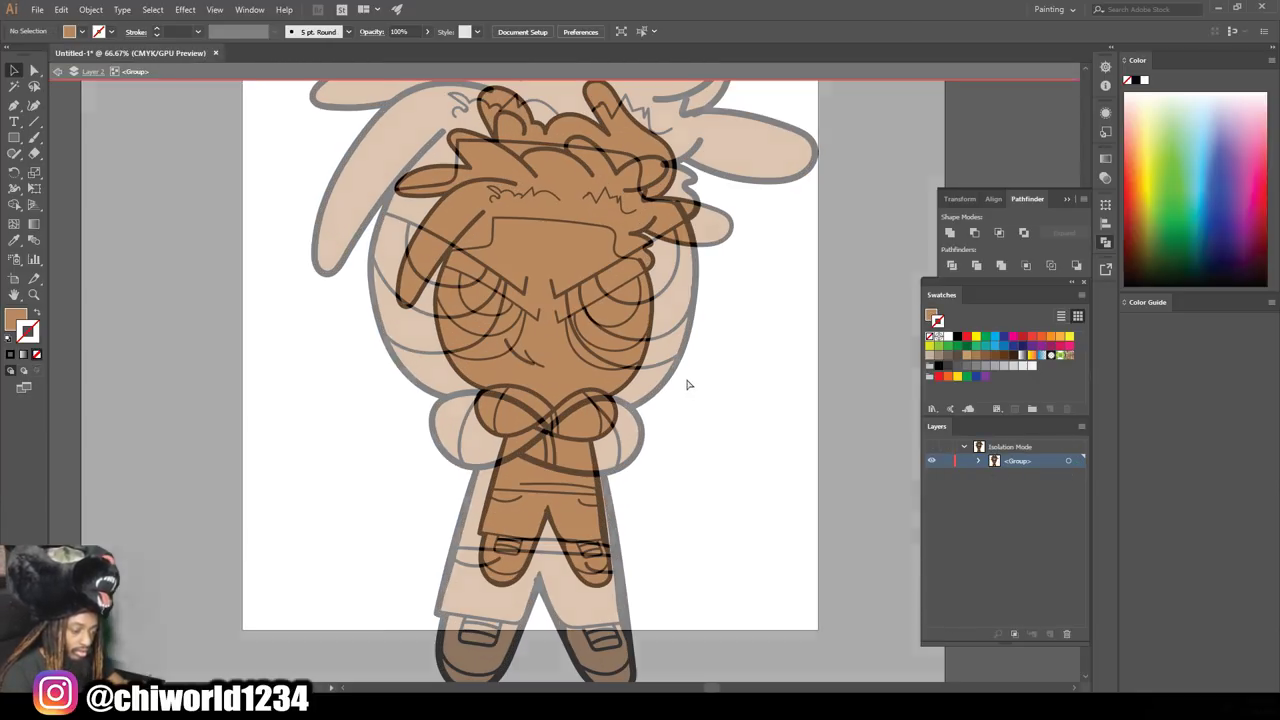
{"action": "key", "text": "ctrl+plus"}
{"action": "key", "text": "ctrl+plus"}
{"action": "key", "text": "ctrl+plus"}
Fill the areas under both eyes with white and remove their outline.
{"action": "left_click", "coordinate": [258, 376]}
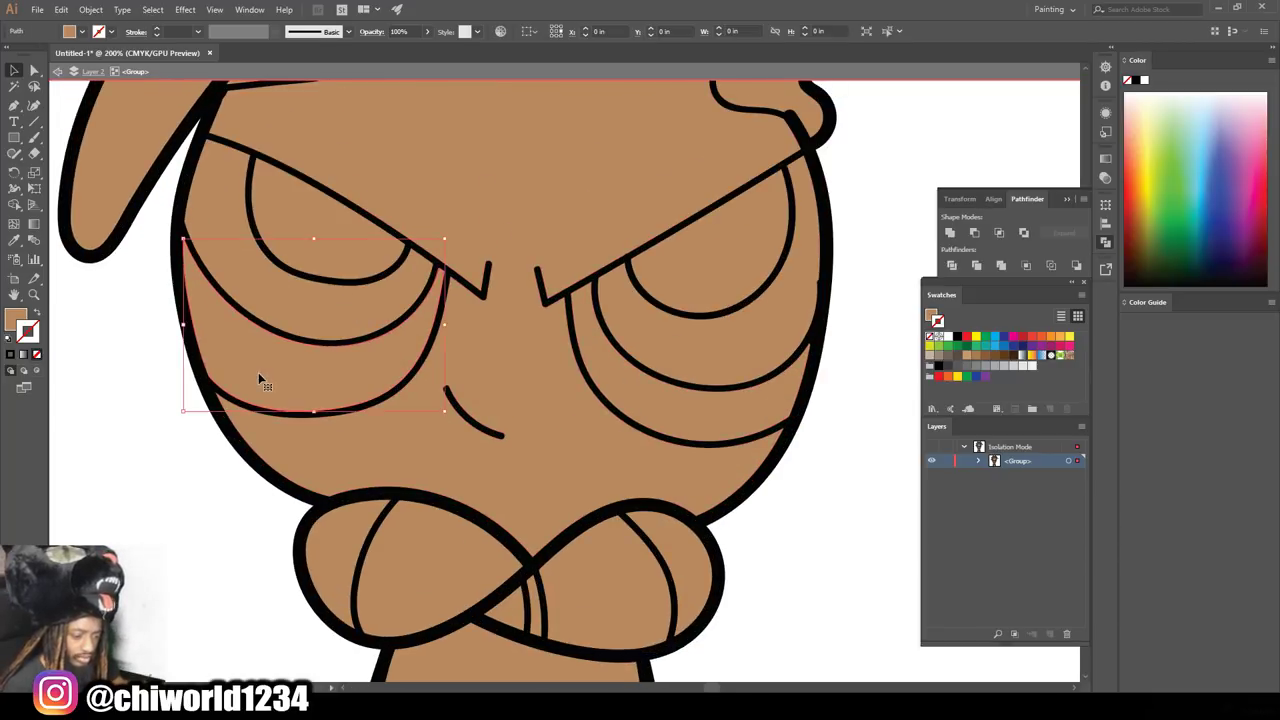
{"action": "left_click", "coordinate": [604, 376], "text": "shift"}
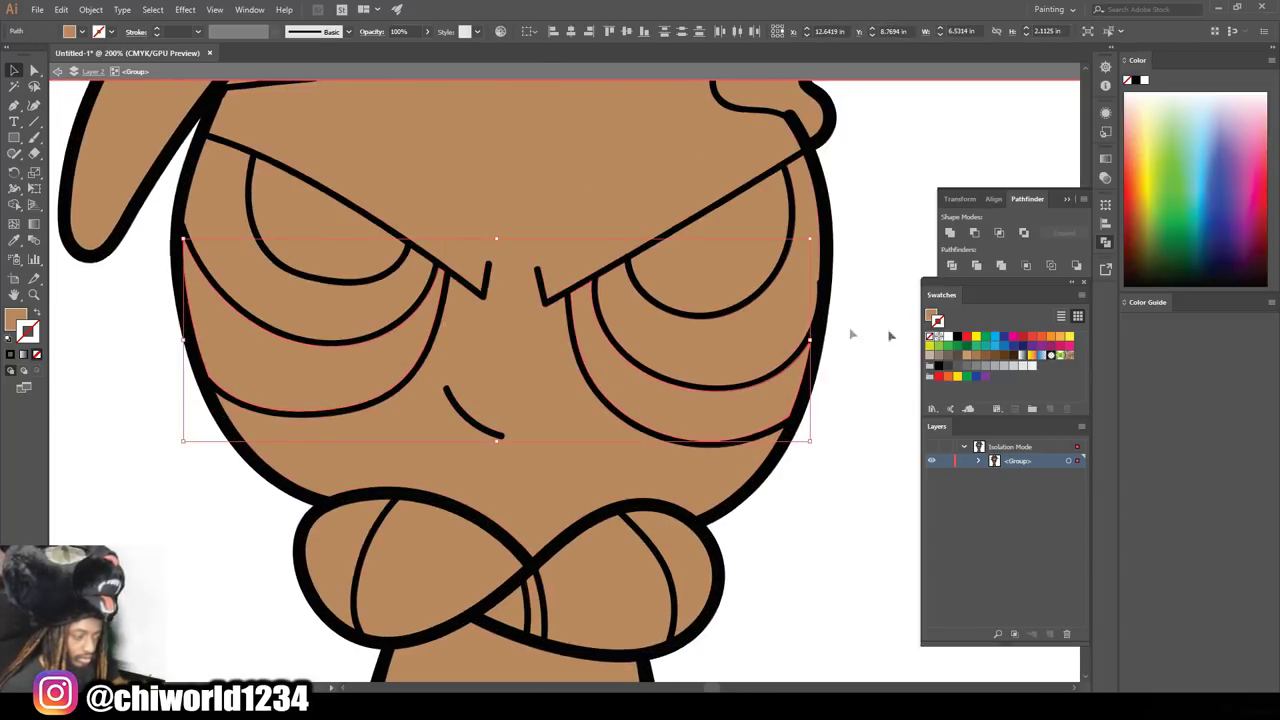
{"action": "left_click", "coordinate": [1032, 366]}
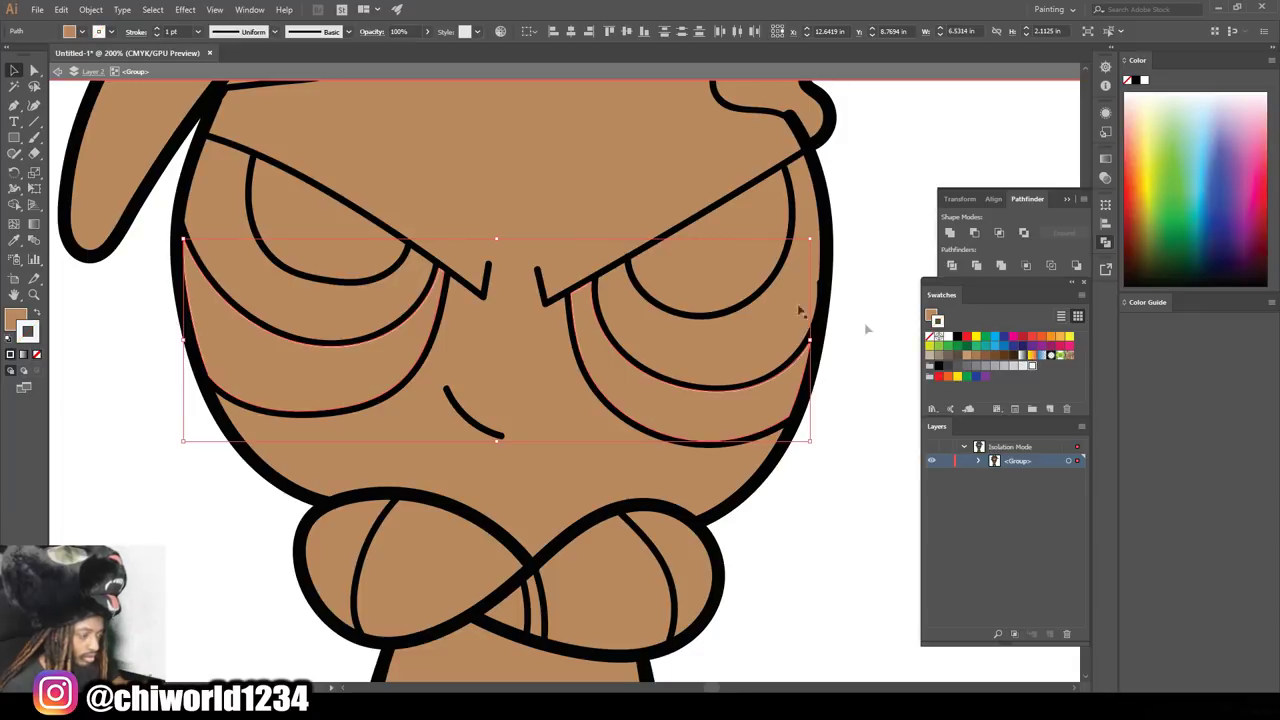
{"action": "left_click", "coordinate": [35, 316]}
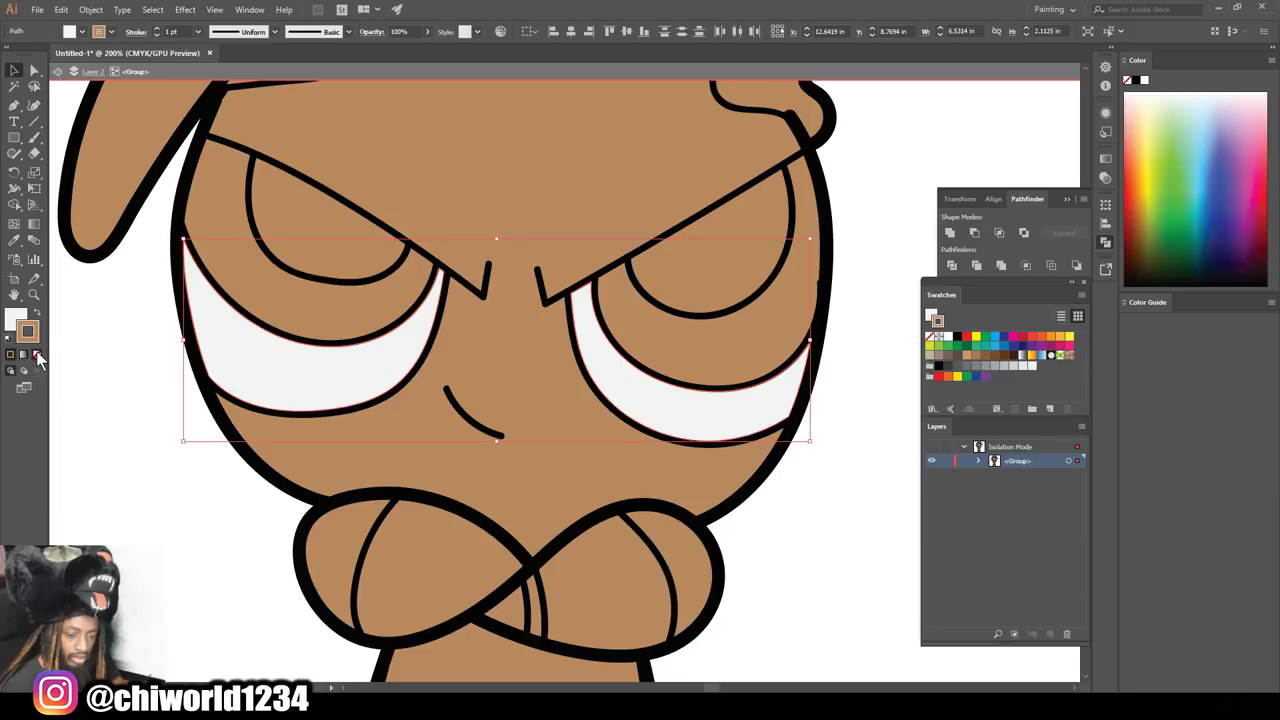
{"action": "left_click", "coordinate": [37, 355]}
Fill the upper whites of both eyes white with no stroke, then deselect.
{"action": "left_click", "coordinate": [319, 205]}
{"action": "left_click", "coordinate": [772, 285], "text": "shift"}
{"action": "left_click", "coordinate": [1033, 368]}
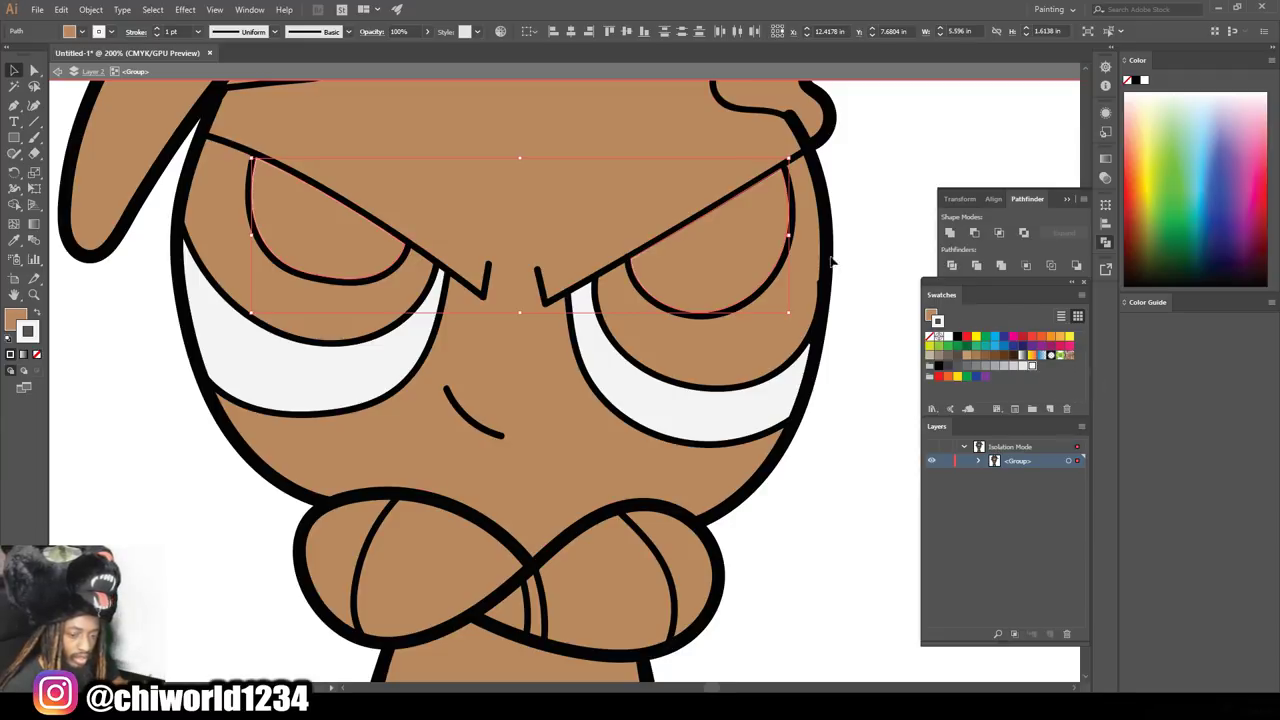
{"action": "left_click", "coordinate": [18, 318]}
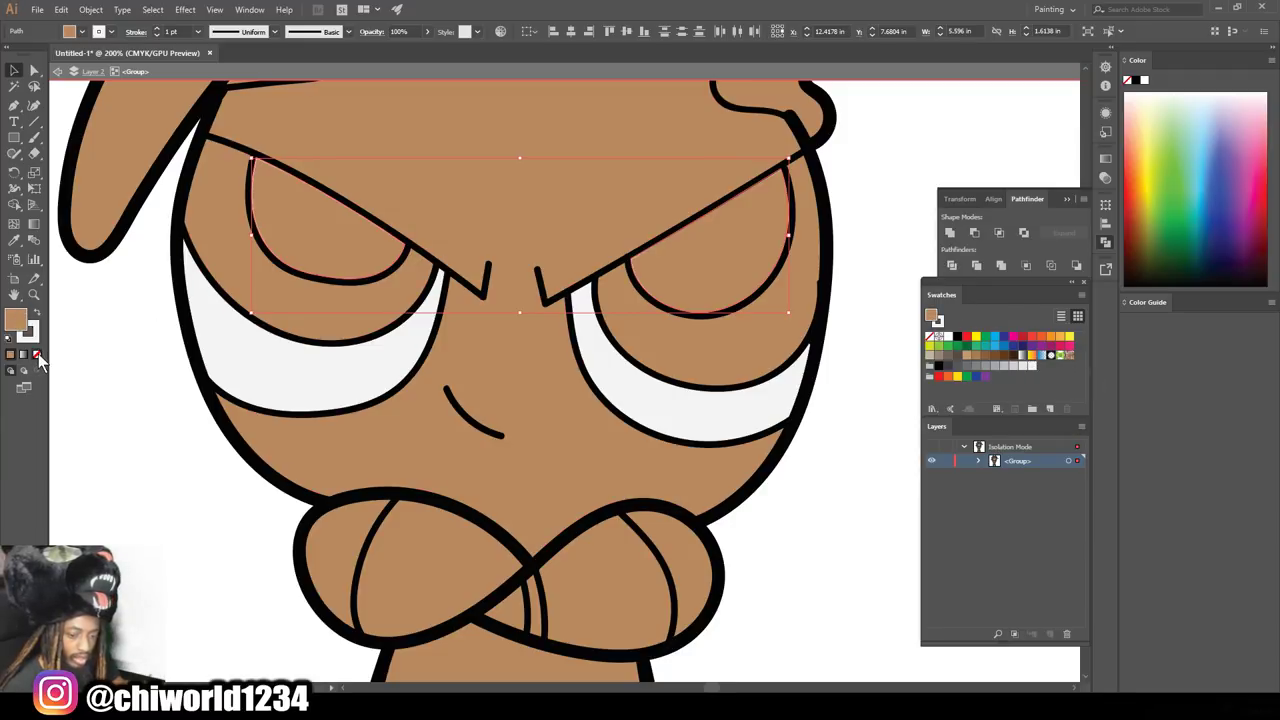
{"action": "left_click", "coordinate": [38, 356]}
{"action": "left_click", "coordinate": [37, 315]}
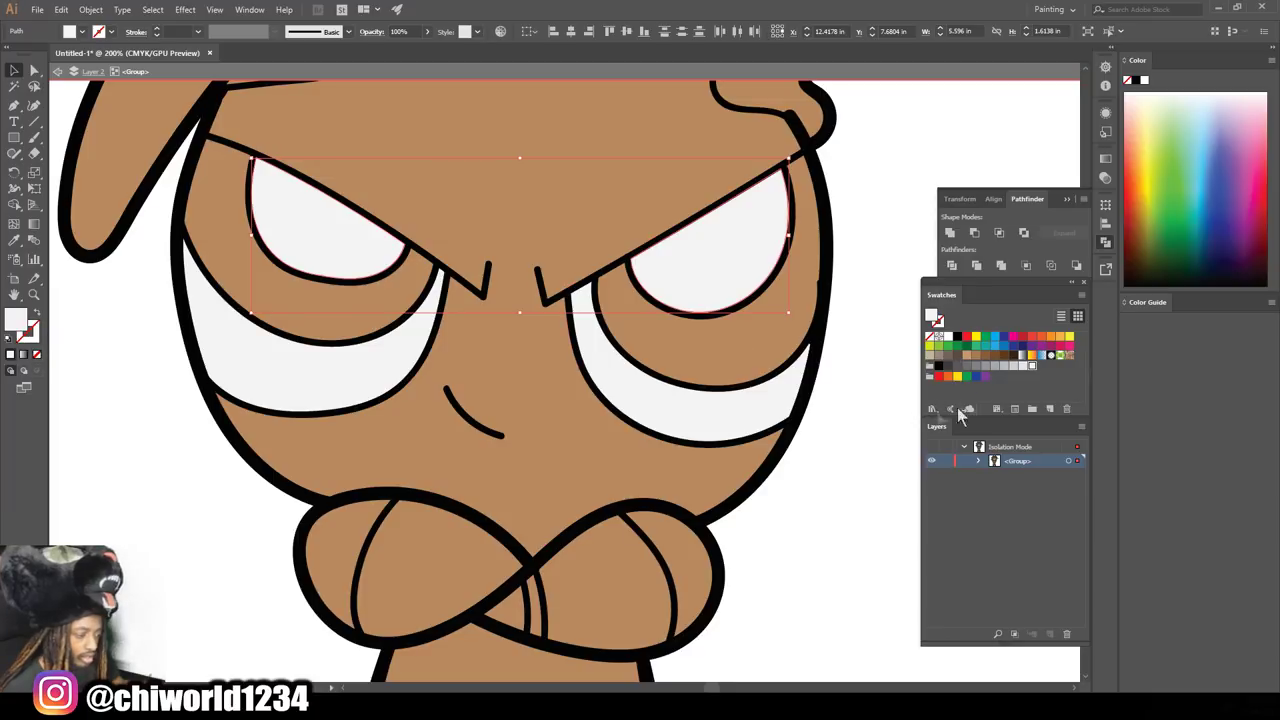
{"action": "left_click", "coordinate": [894, 425]}
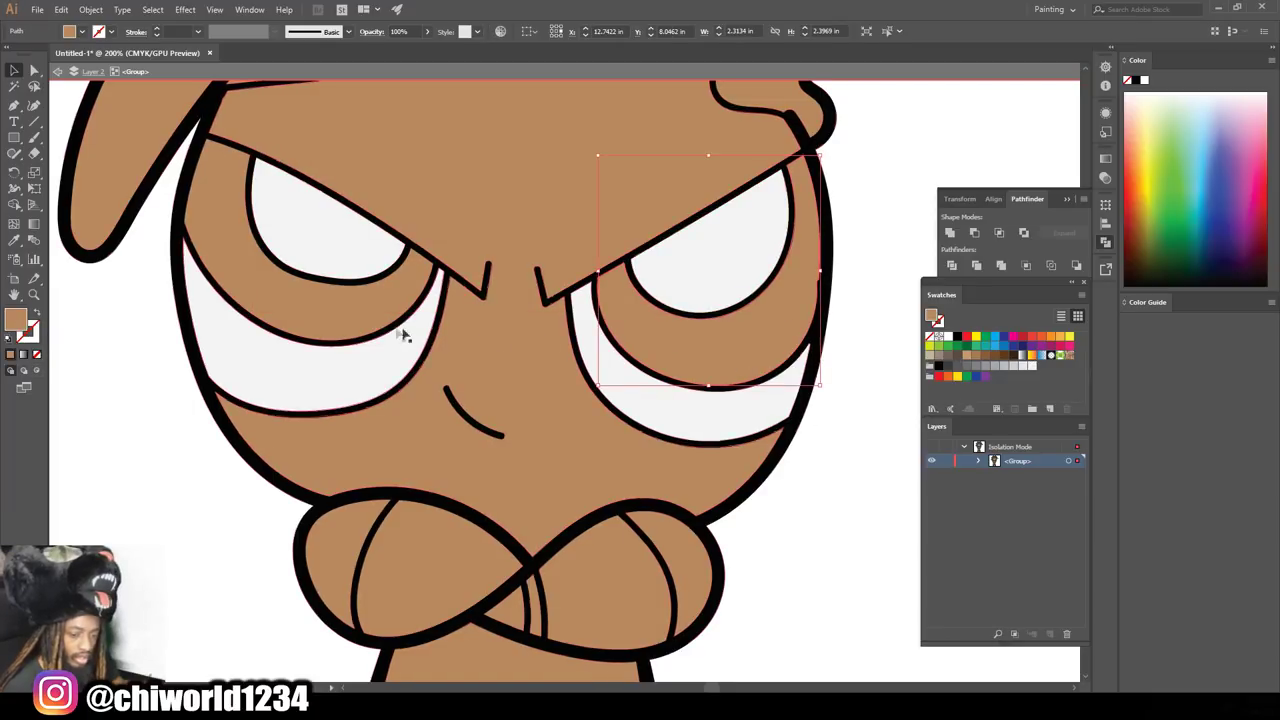
Fill the rings around both eyes with a dark chocolate brown, then deselect.
{"action": "left_click", "coordinate": [347, 304]}
{"action": "key", "text": "ctrl+shift+bracketright"}
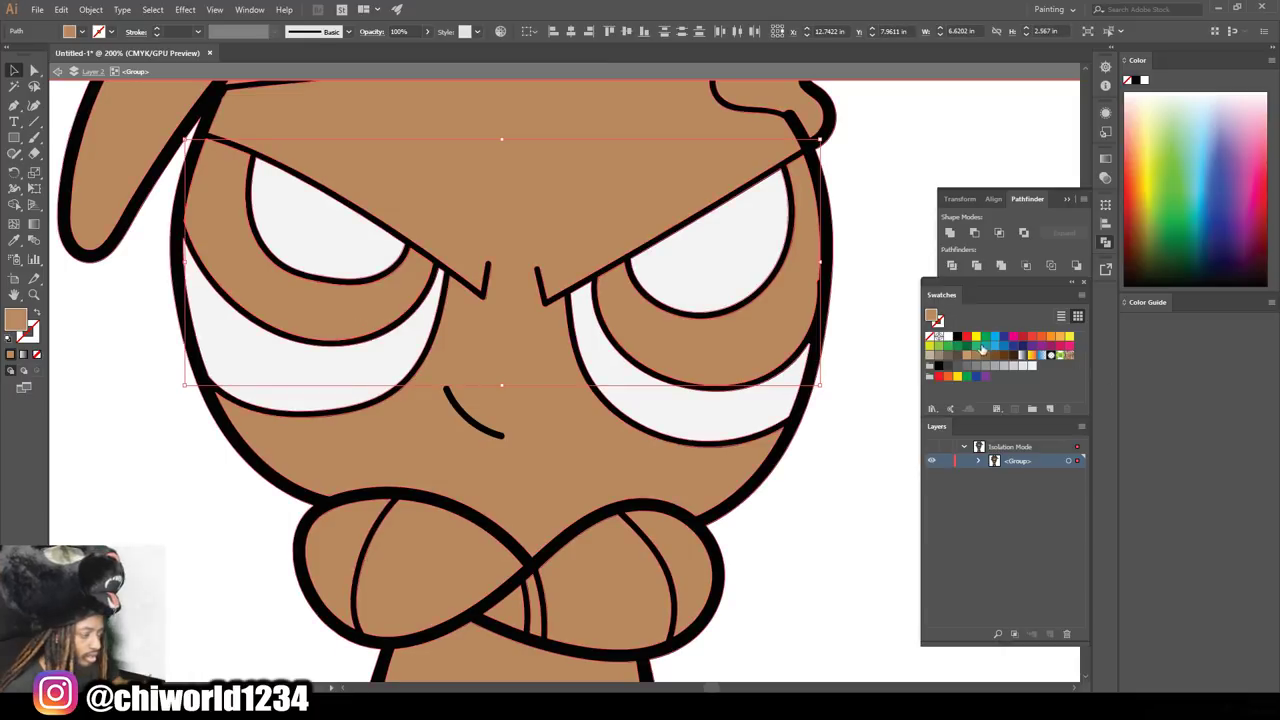
{"action": "left_click", "coordinate": [998, 356]}
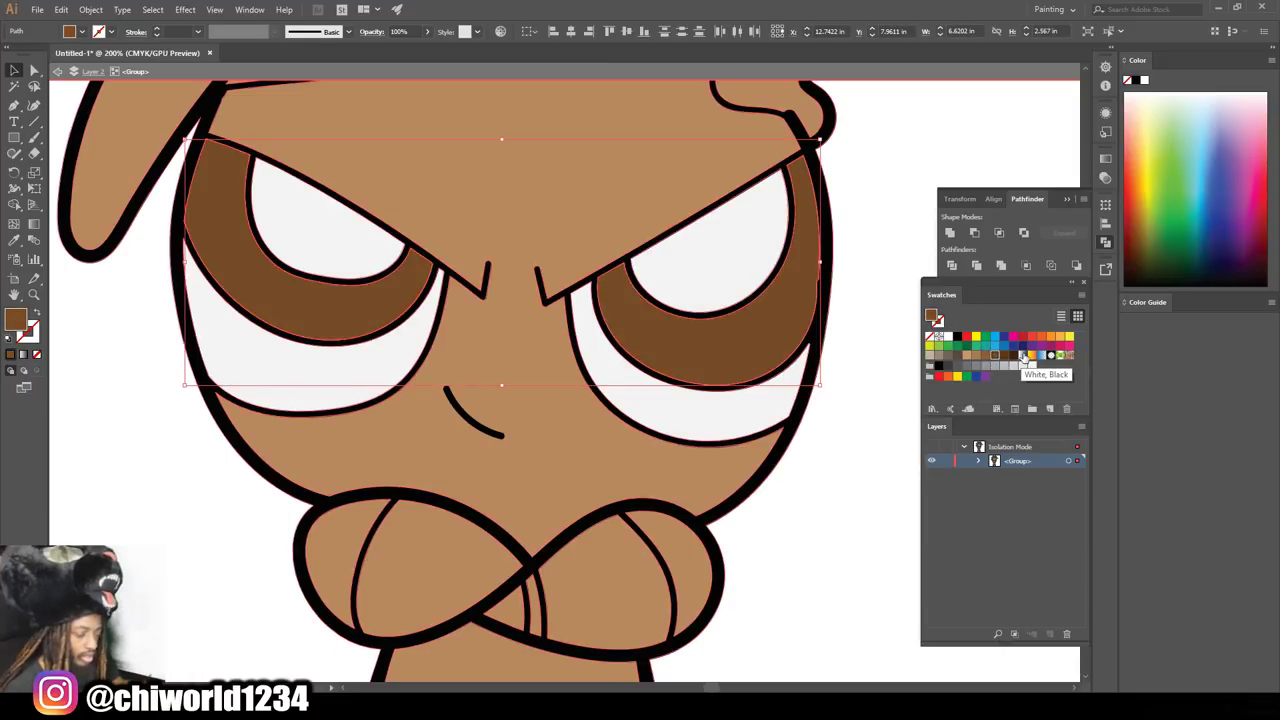
{"action": "left_click", "coordinate": [1005, 356]}
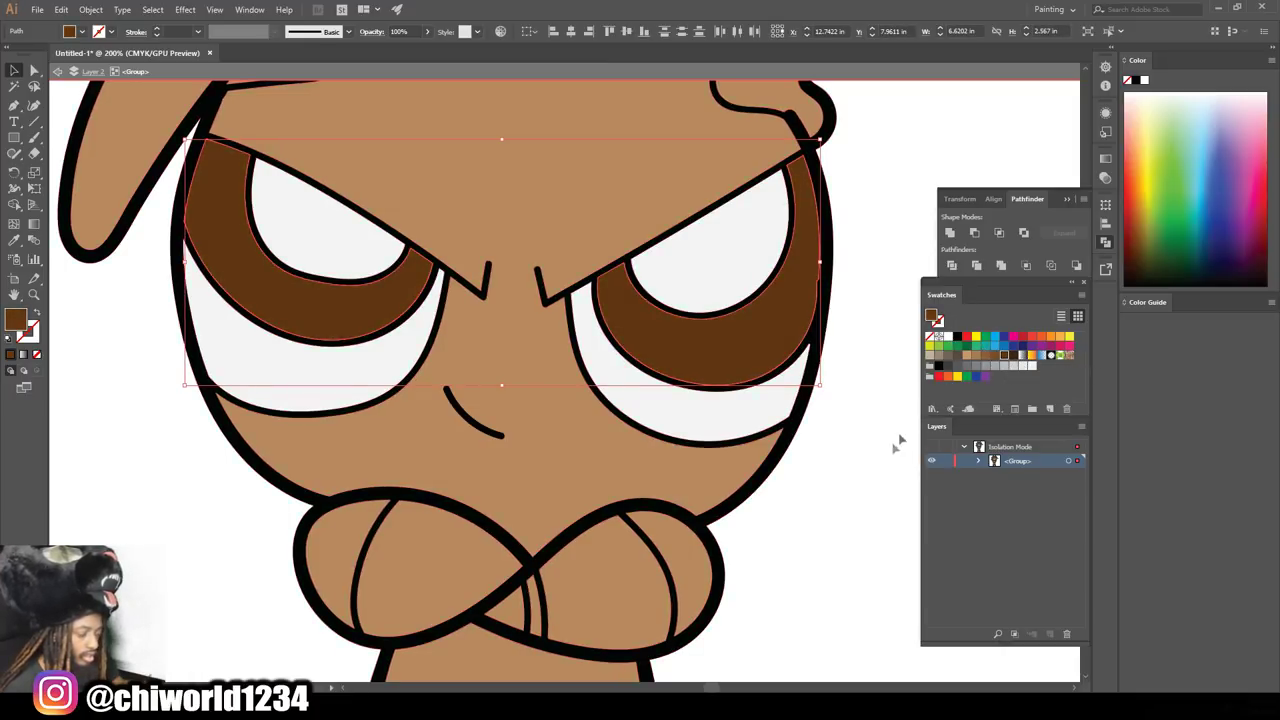
{"action": "left_click", "coordinate": [885, 467]}
Zoom to review the coloured eyes, then select the hair shape.
{"action": "key", "text": "ctrl+minus"}
{"action": "key", "text": "ctrl+minus"}
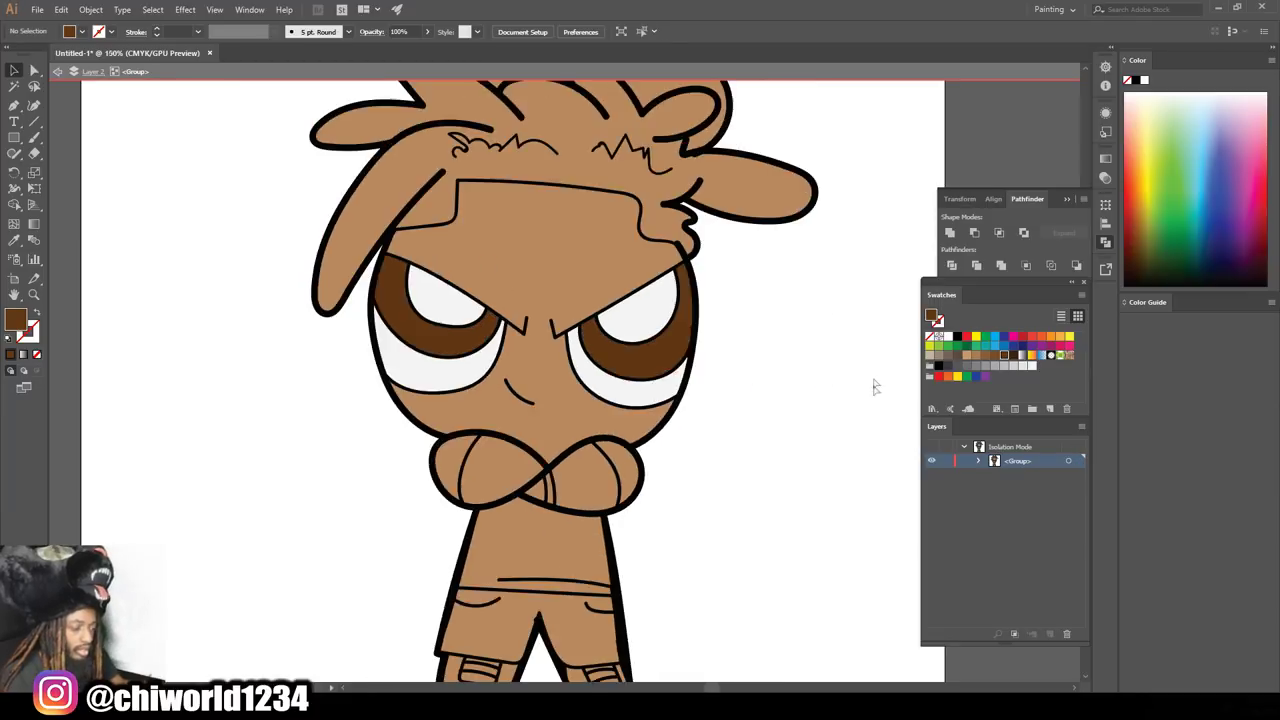
{"action": "key", "text": "ctrl+minus"}
{"action": "key", "text": "ctrl+minus"}
{"action": "key", "text": "ctrl+plus"}
{"action": "key", "text": "ctrl+plus"}
{"action": "key", "text": "ctrl+plus"}
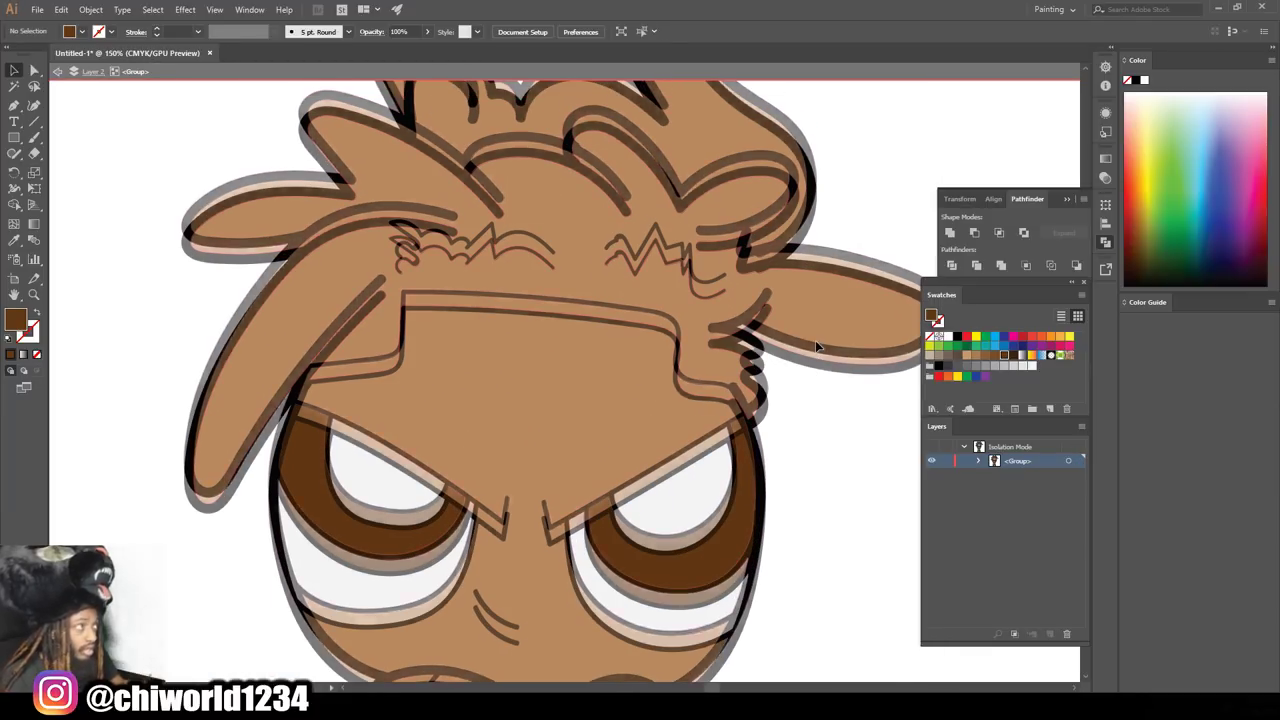
{"action": "left_click", "coordinate": [626, 592]}
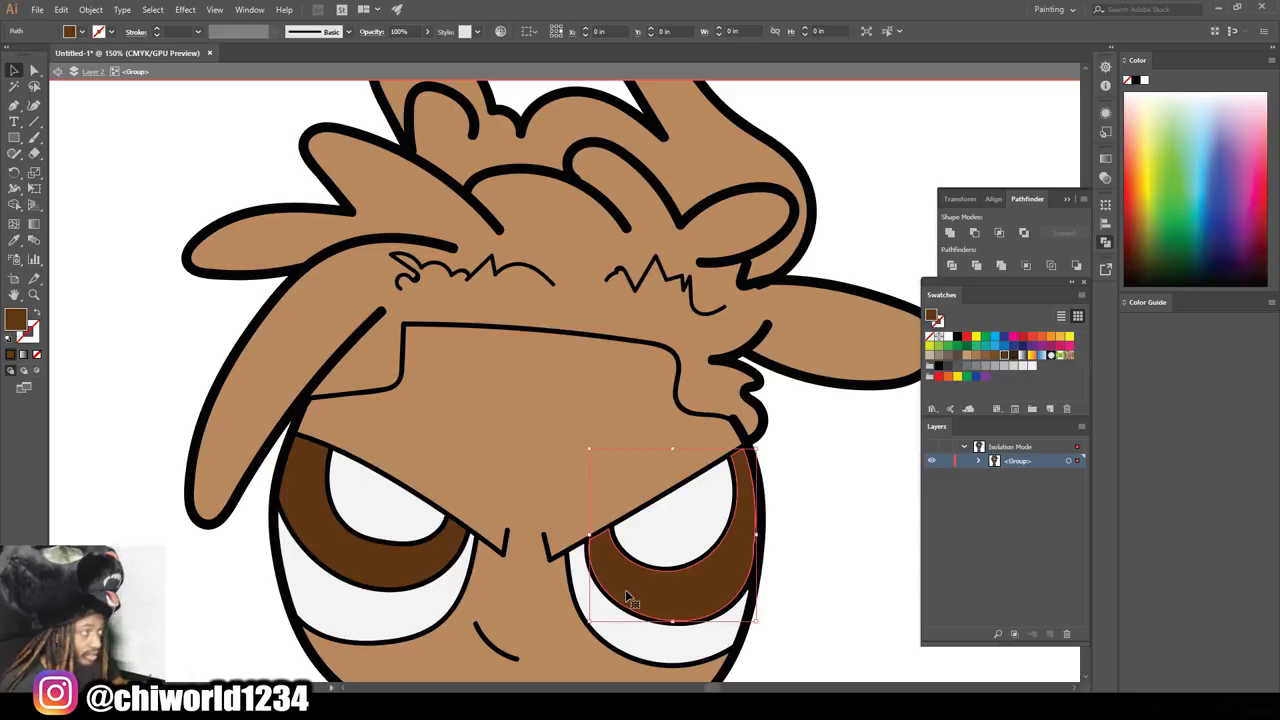
{"action": "scroll", "coordinate": [608, 470], "scroll_direction": "down", "scroll_amount": 2}
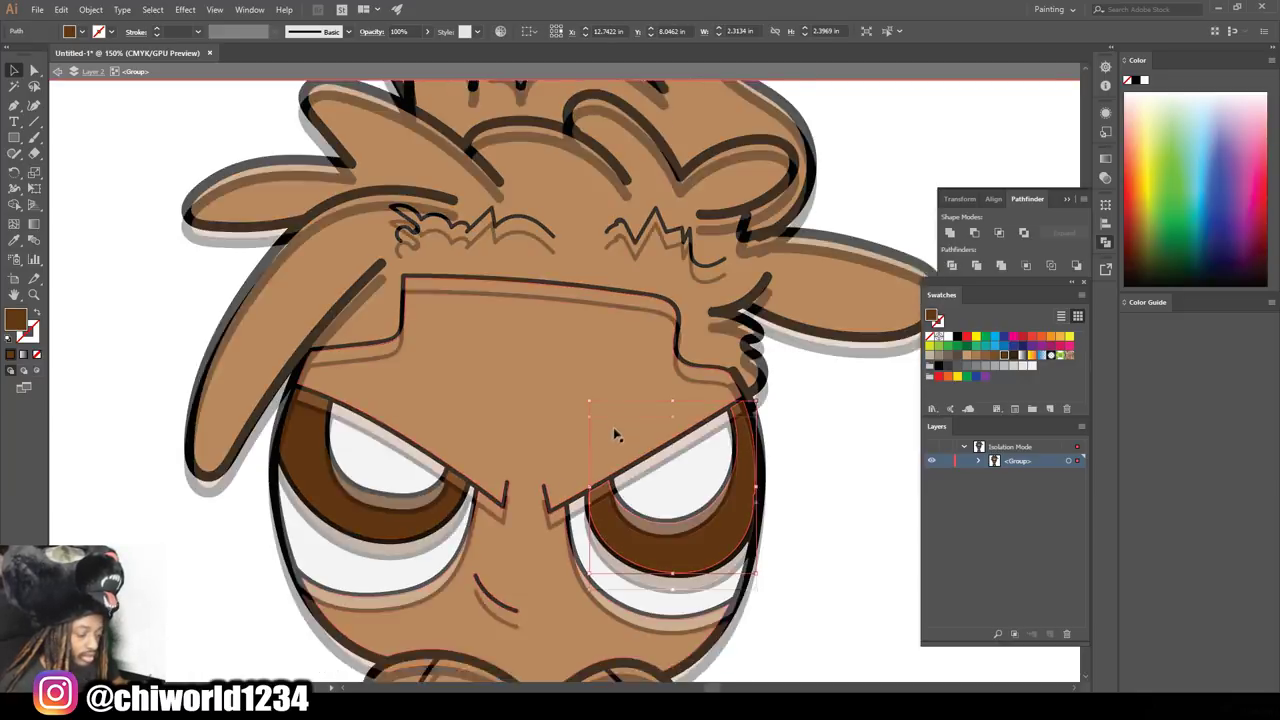
{"action": "scroll", "coordinate": [640, 398], "scroll_direction": "up", "scroll_amount": 2}
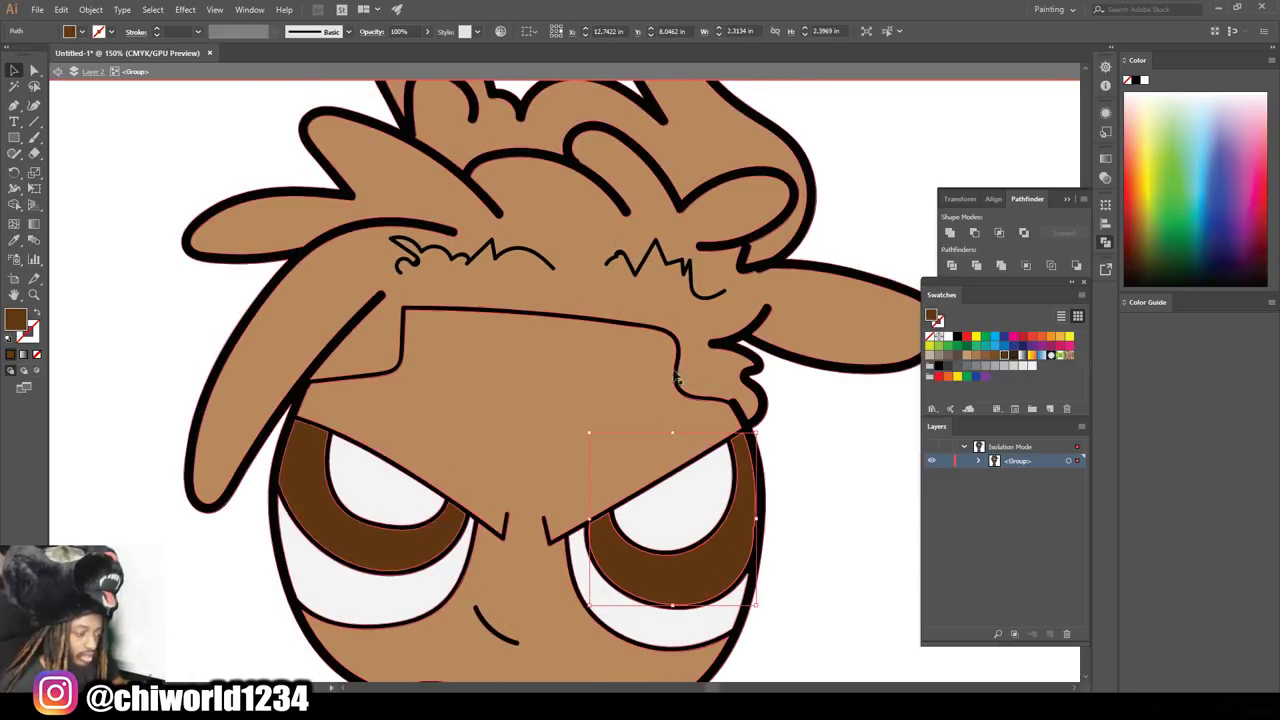
{"action": "left_click", "coordinate": [688, 303]}
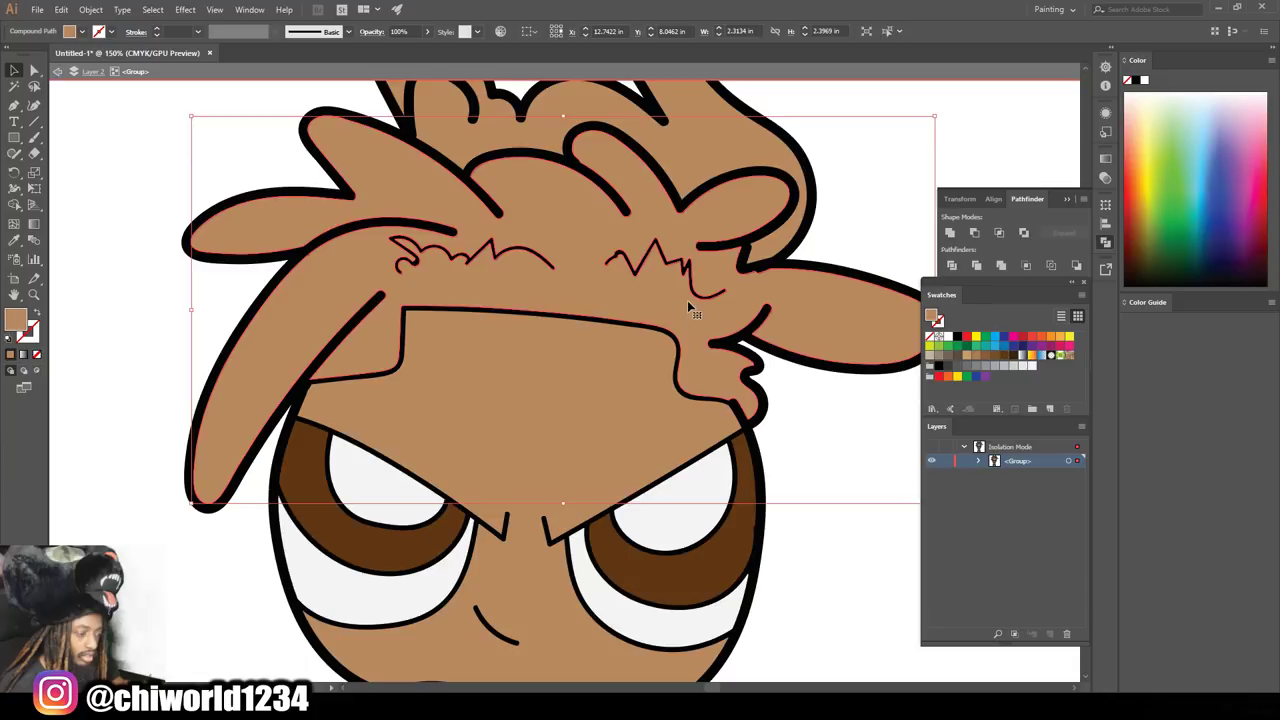
Fill the front hair with a custom dark plum-brown (3A3132) in the Color Picker.
{"action": "left_click", "coordinate": [955, 366]}
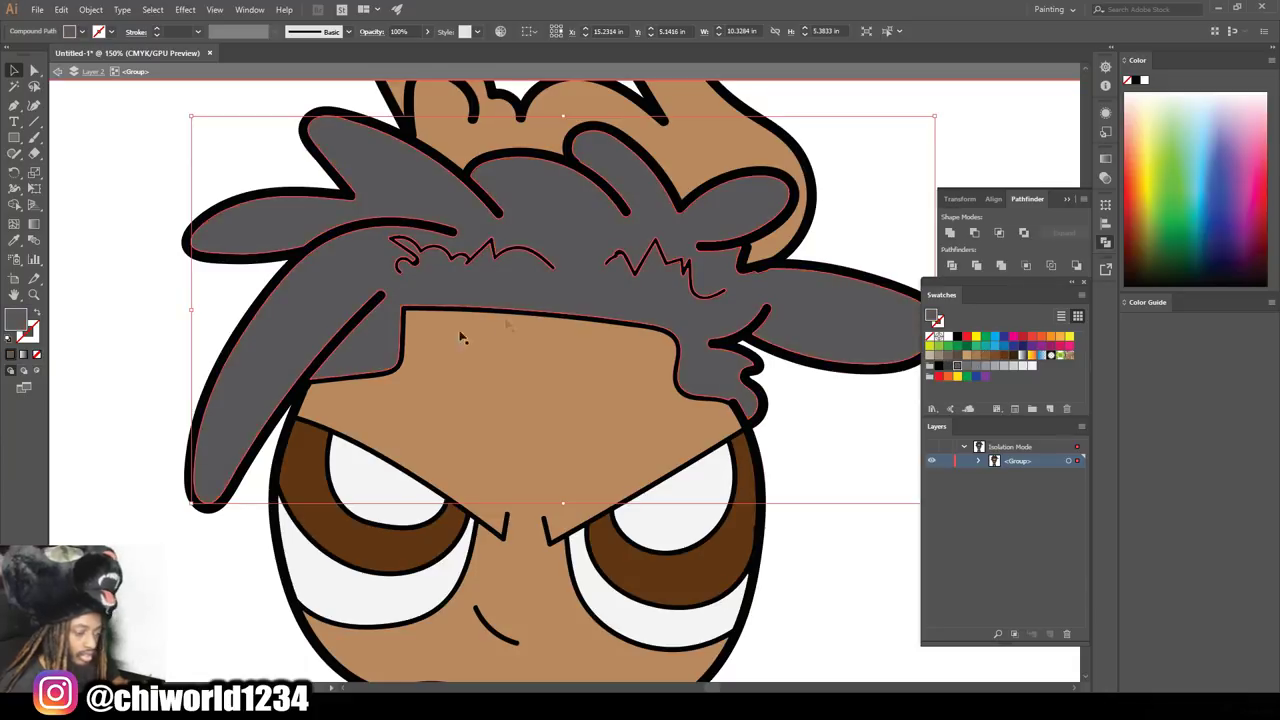
{"action": "double_click", "coordinate": [16, 323]}
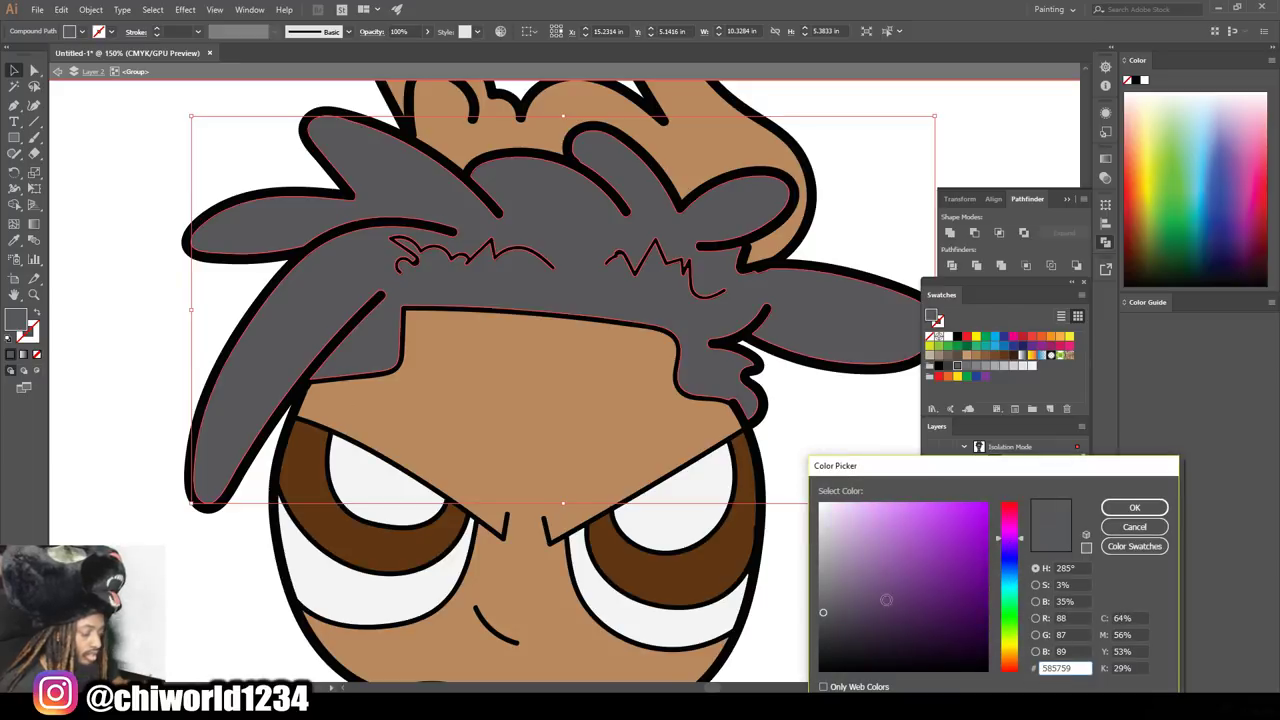
{"action": "left_click_drag", "start_coordinate": [826, 614], "coordinate": [835, 626]}
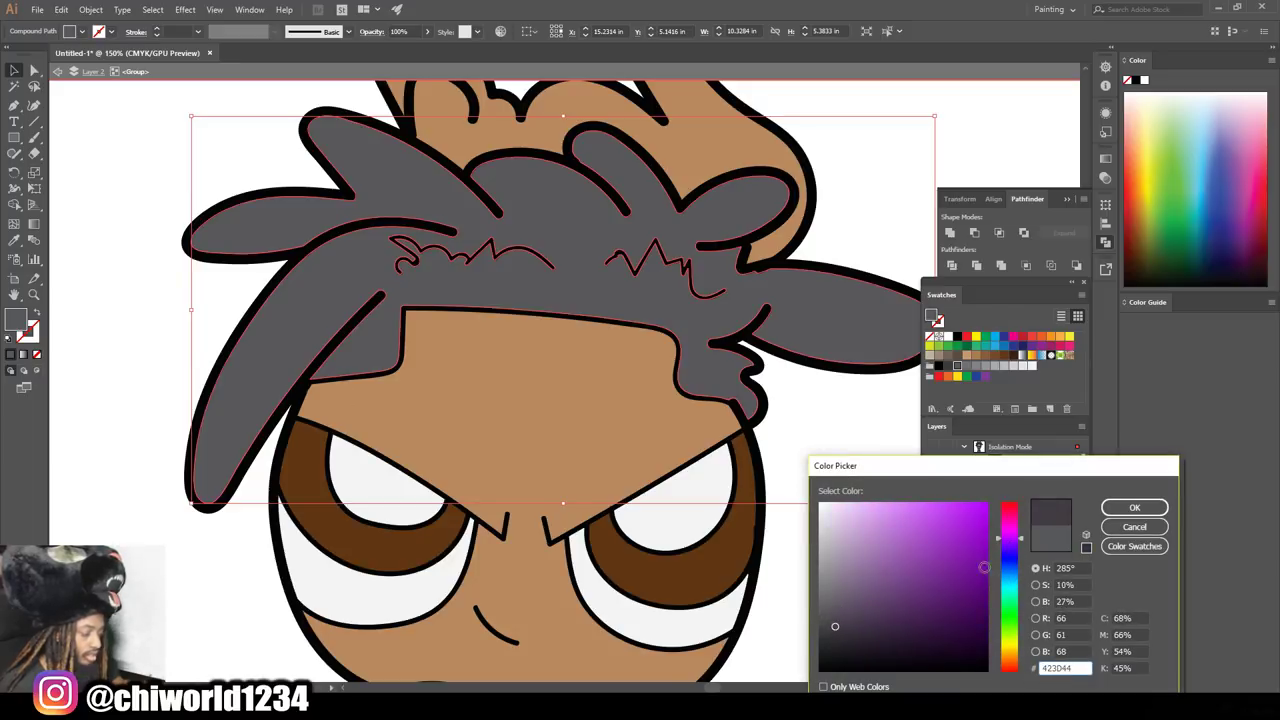
{"action": "left_click_drag", "start_coordinate": [1007, 541], "coordinate": [1009, 515]}
{"action": "mouse_move", "coordinate": [835, 626]}
{"action": "left_mouse_down"}
{"action": "mouse_move", "coordinate": [854, 629]}
{"action": "mouse_move", "coordinate": [844, 632]}
{"action": "left_mouse_up"}
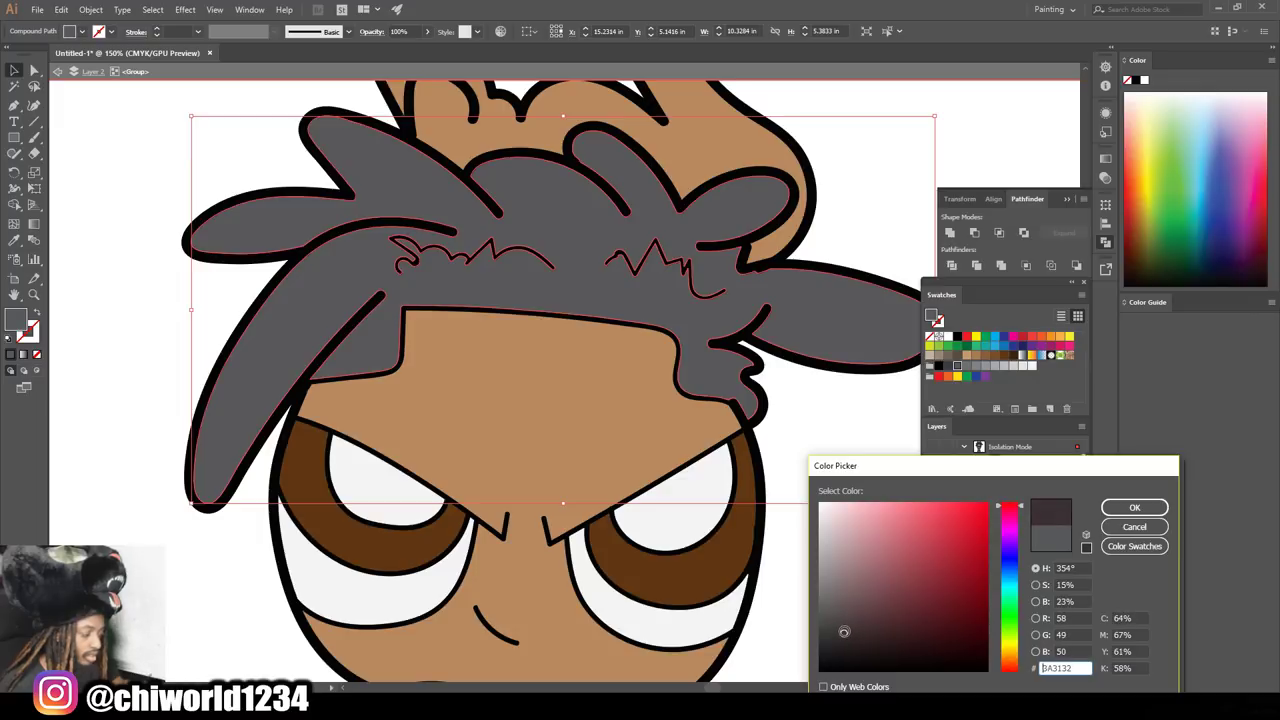
{"action": "left_click", "coordinate": [1140, 508]}
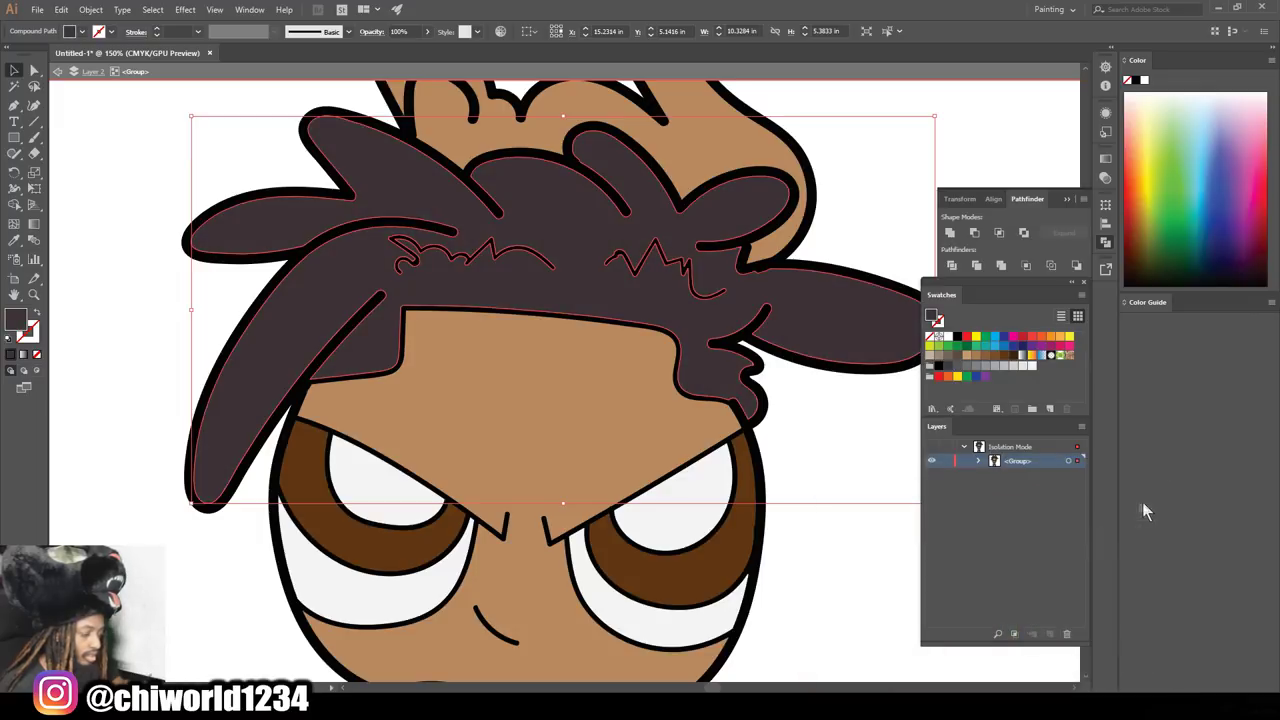
Copy the dark plum-brown onto the tan back hair with the Eyedropper, then deselect.
{"action": "scroll", "coordinate": [850, 190], "scroll_direction": "up", "scroll_amount": 2}
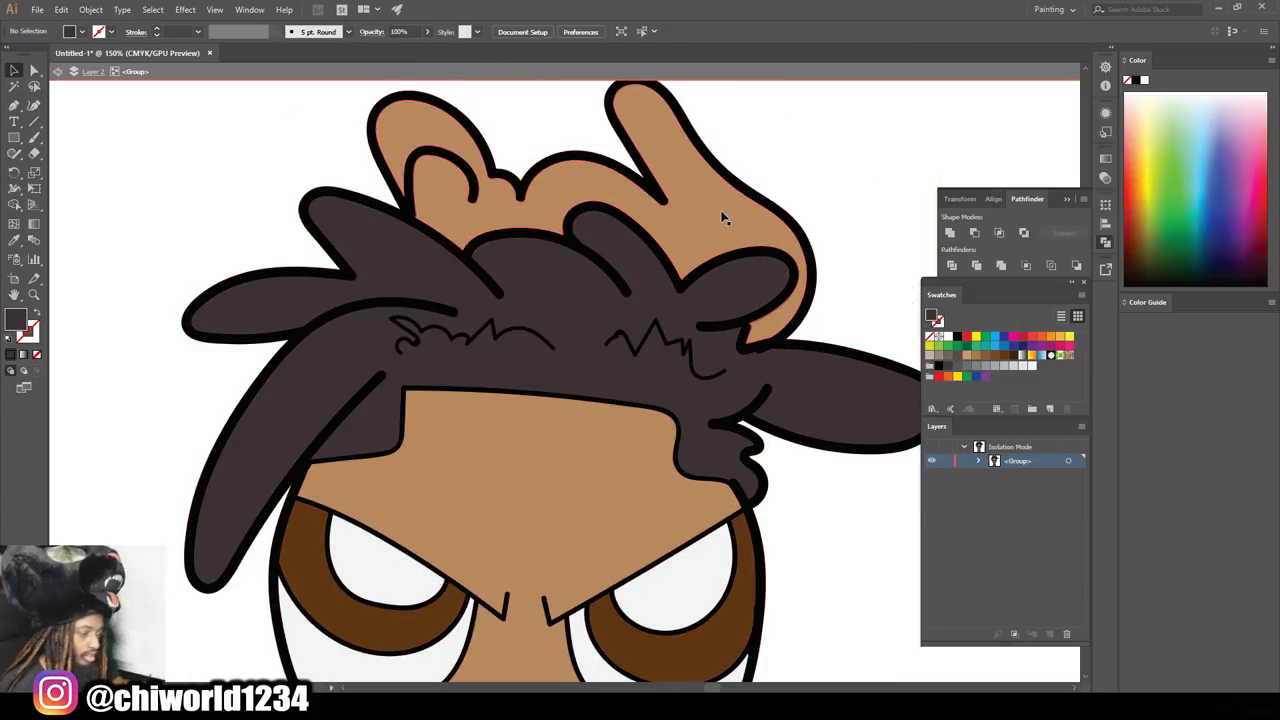
{"action": "left_click", "coordinate": [674, 195]}
{"action": "left_click", "coordinate": [14, 240]}
{"action": "key", "text": "ctrl+a"}
{"action": "left_click", "coordinate": [281, 398]}
{"action": "left_click", "coordinate": [14, 70]}
{"action": "left_click", "coordinate": [115, 156]}
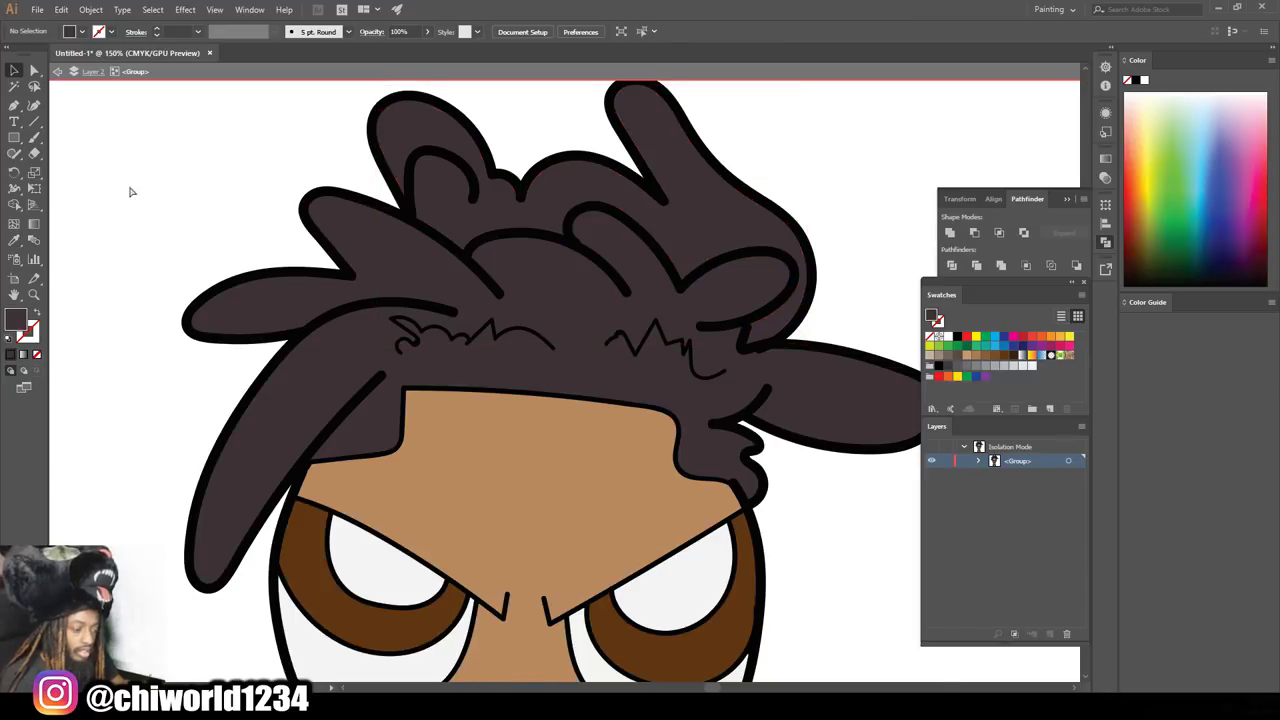
{"action": "key", "text": "ctrl+minus"}
{"action": "key", "text": "ctrl+minus"}
{"action": "key", "text": "ctrl+minus"}
{"action": "key", "text": "ctrl+minus"}
{"action": "scroll", "coordinate": [251, 257], "scroll_direction": "down", "scroll_amount": 3}
{"action": "scroll", "coordinate": [274, 246], "scroll_direction": "down", "scroll_amount": 2}
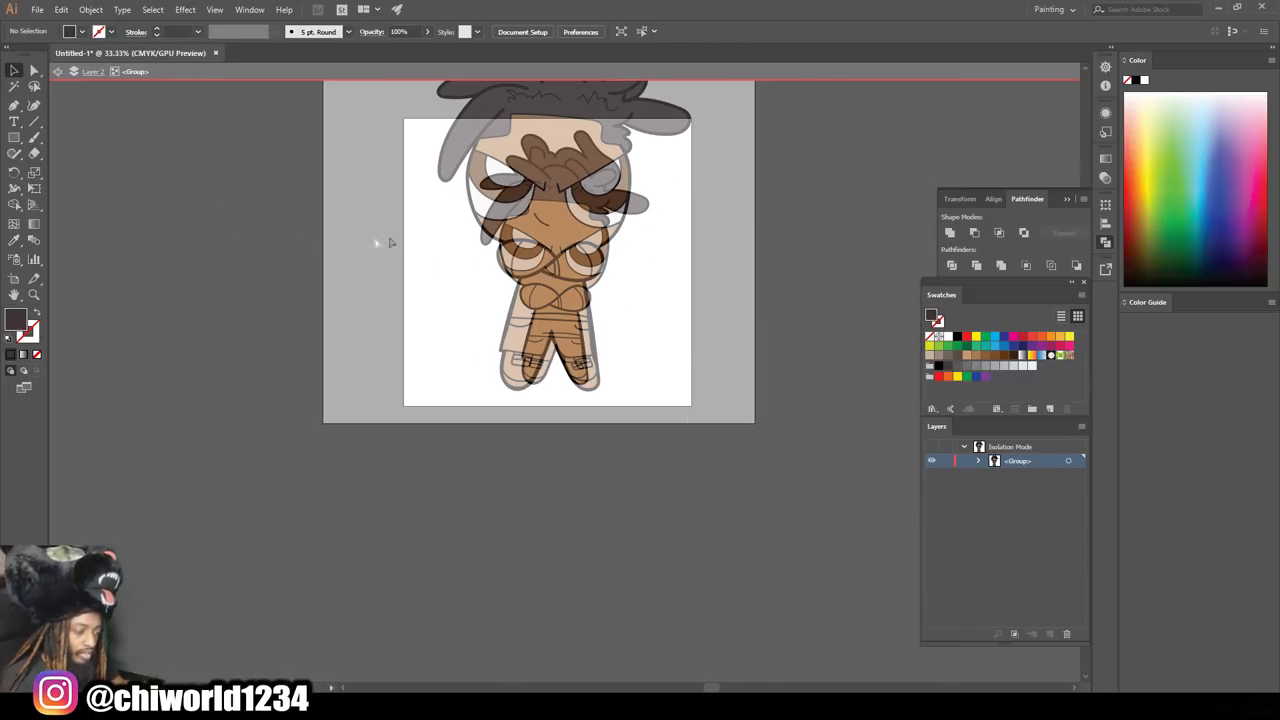
Fill the torso and both sleeves with light grey.
{"action": "key", "text": "ctrl+plus"}
{"action": "key", "text": "ctrl+plus"}
{"action": "key", "text": "ctrl+plus"}
{"action": "key", "text": "ctrl+plus"}
{"action": "key", "text": "ctrl+plus"}
{"action": "scroll", "coordinate": [500, 251], "scroll_direction": "up", "scroll_amount": 1}
{"action": "scroll", "coordinate": [503, 266], "scroll_direction": "up", "scroll_amount": 4}
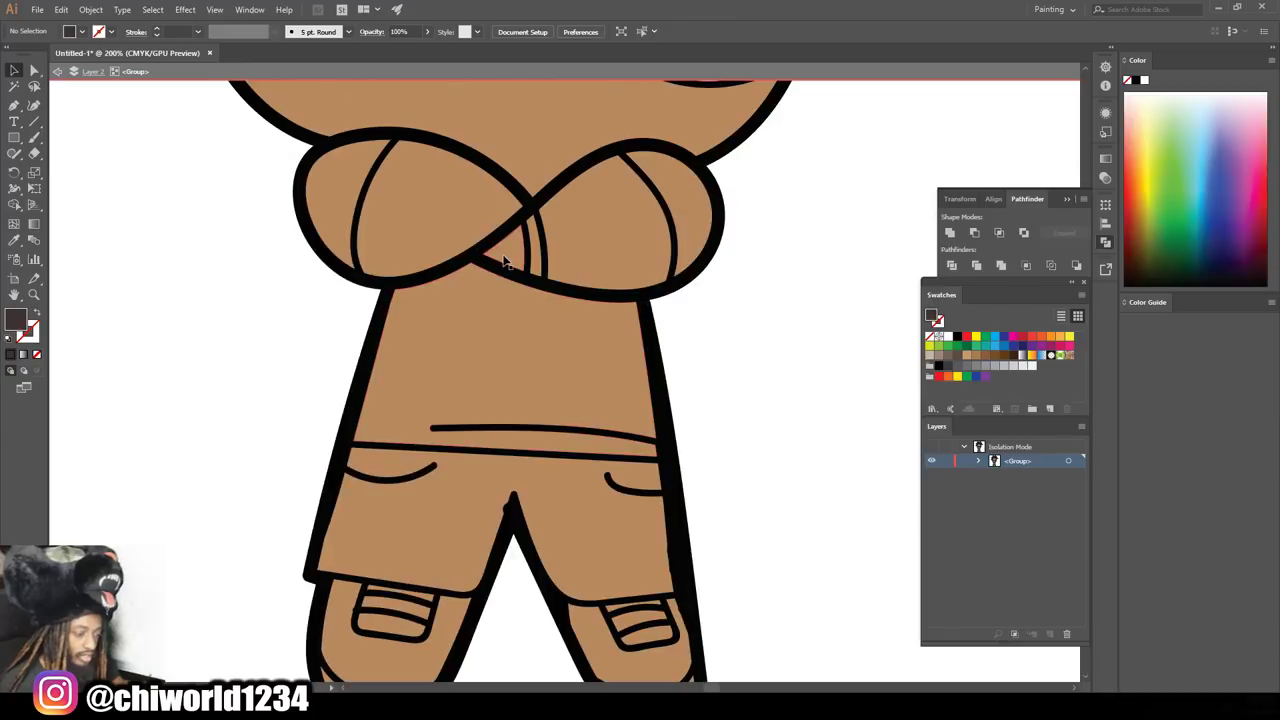
{"action": "left_click", "coordinate": [505, 300]}
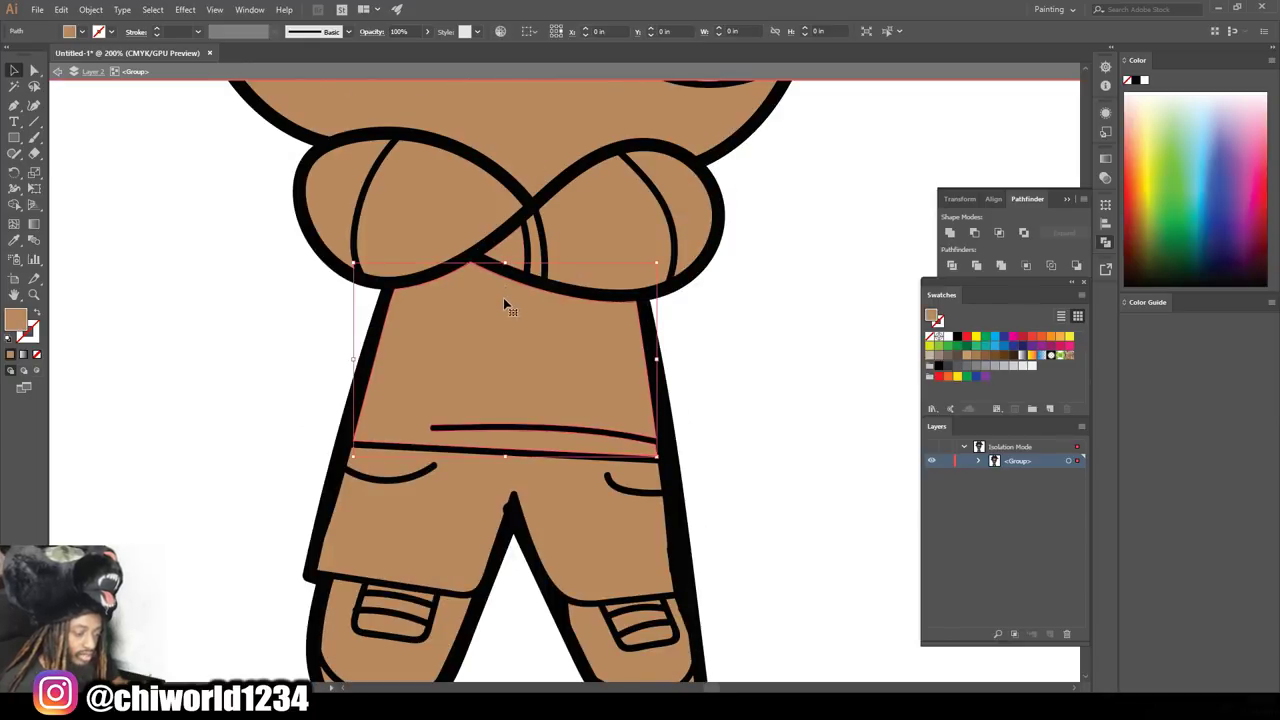
{"action": "left_click", "coordinate": [1020, 367]}
{"action": "left_click", "coordinate": [688, 197]}
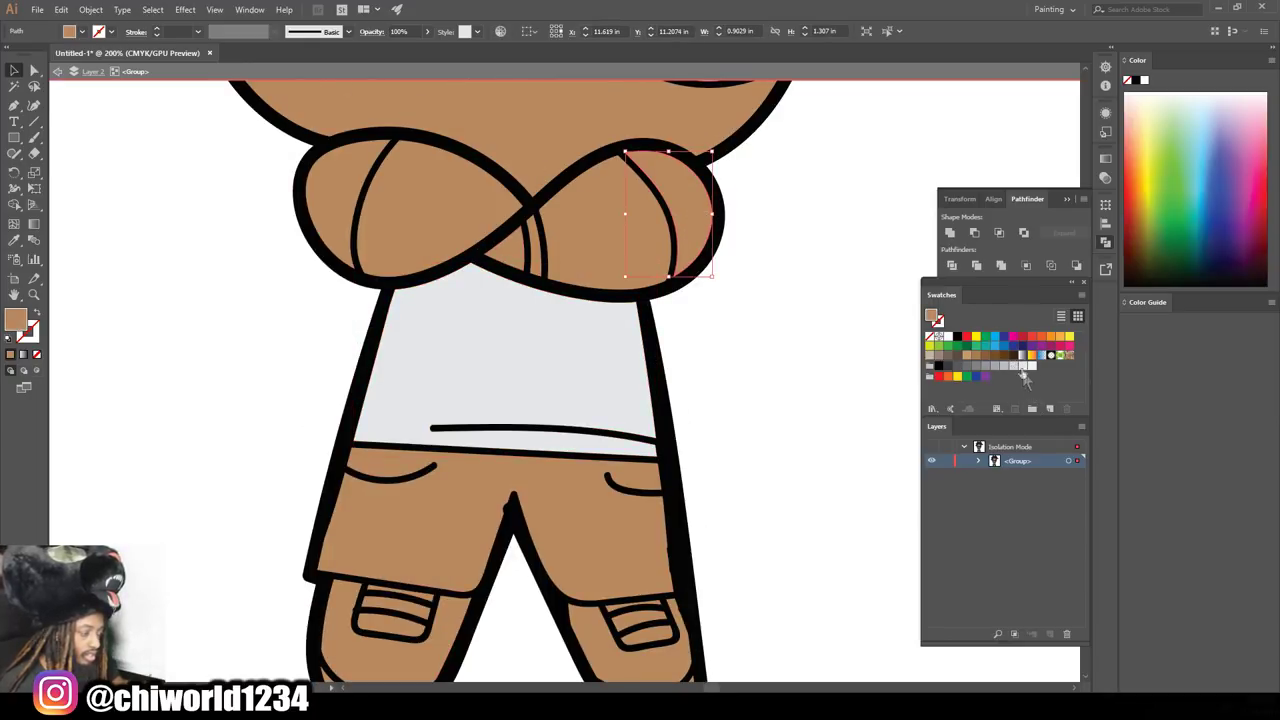
{"action": "left_click", "coordinate": [1020, 367]}
{"action": "left_click", "coordinate": [345, 212]}
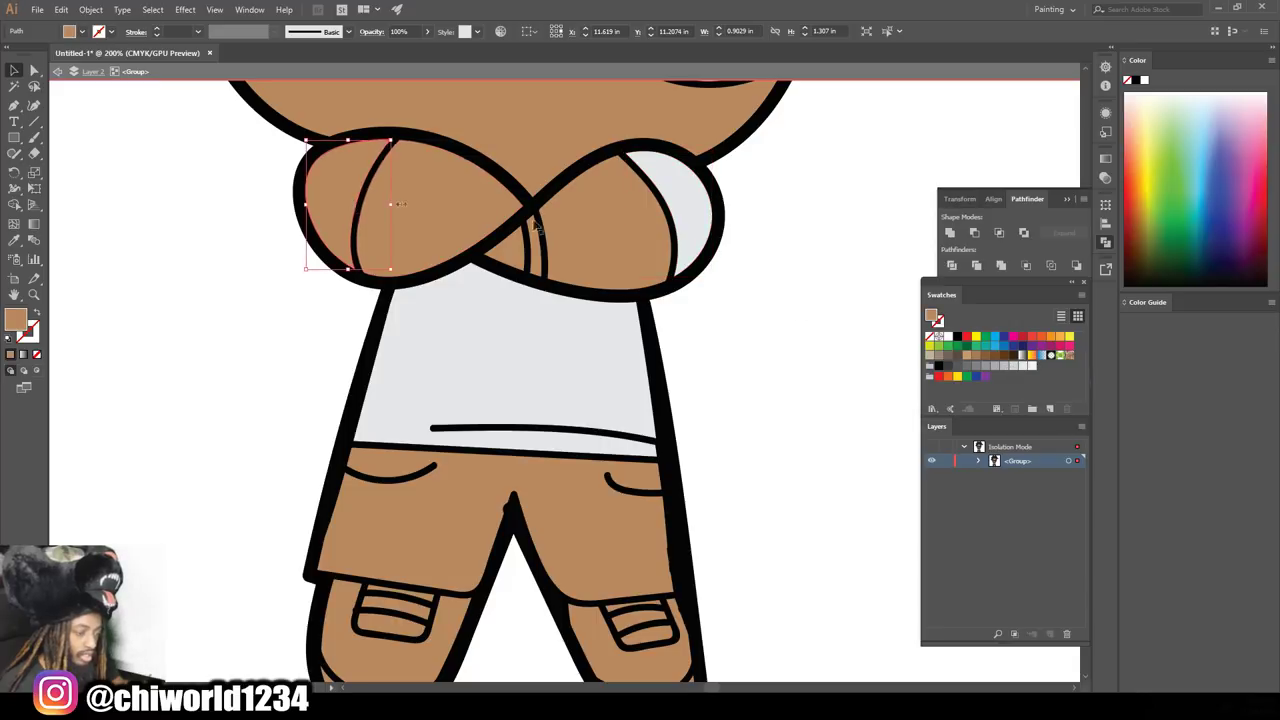
{"action": "left_click", "coordinate": [1020, 367]}
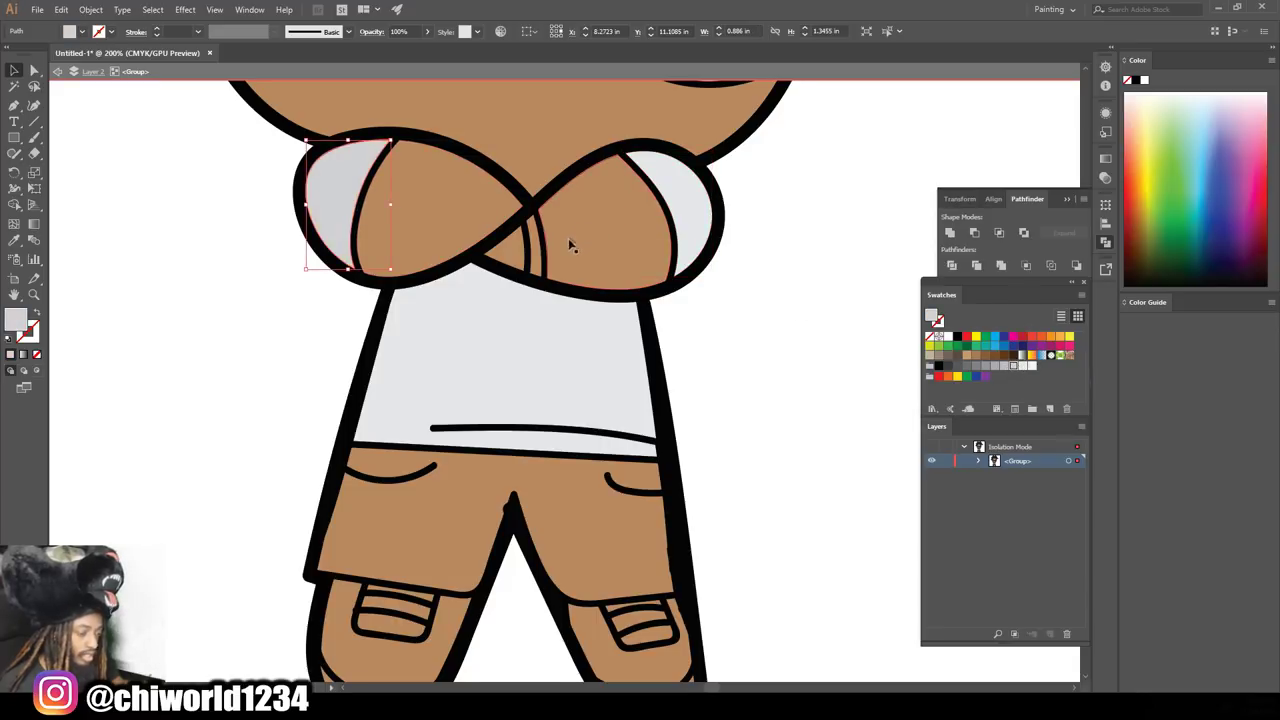
Fill the thin strip between the crossed arms with dark grey.
{"action": "left_click", "coordinate": [540, 262]}
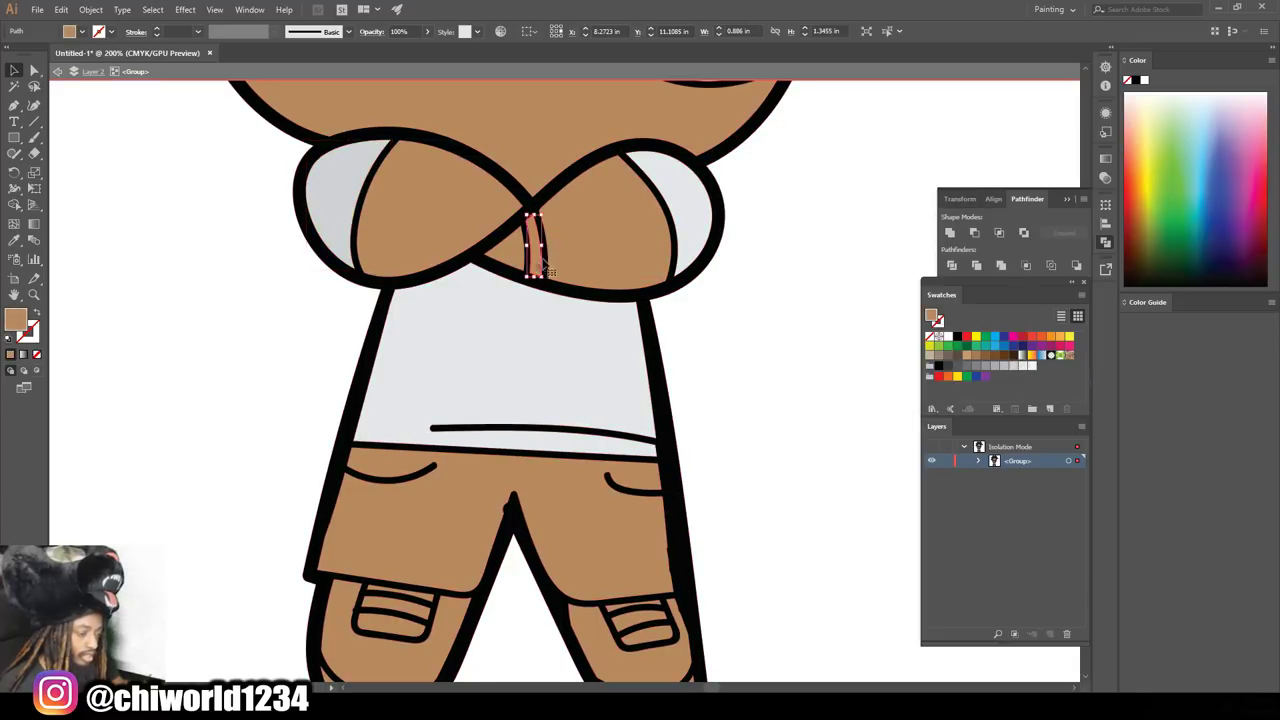
{"action": "left_click", "coordinate": [946, 366]}
{"action": "scroll", "coordinate": [765, 330], "scroll_direction": "down", "scroll_amount": 2}
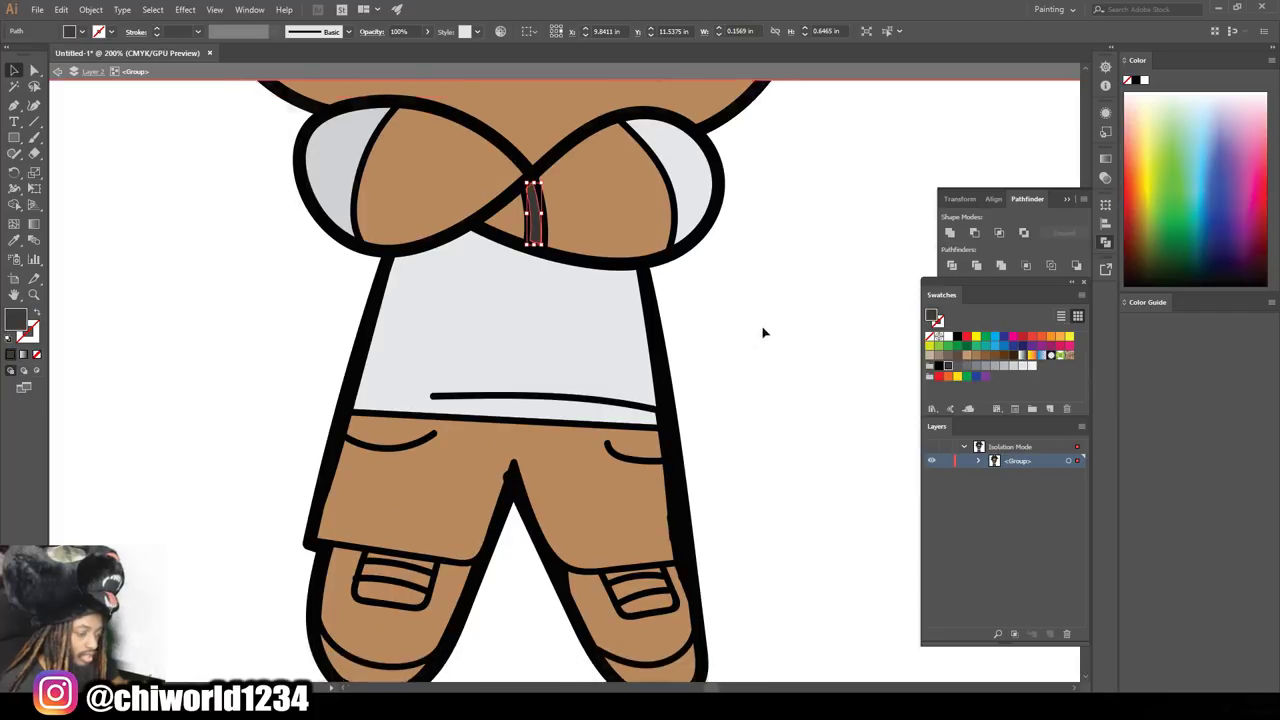
{"action": "left_click", "coordinate": [585, 446]}
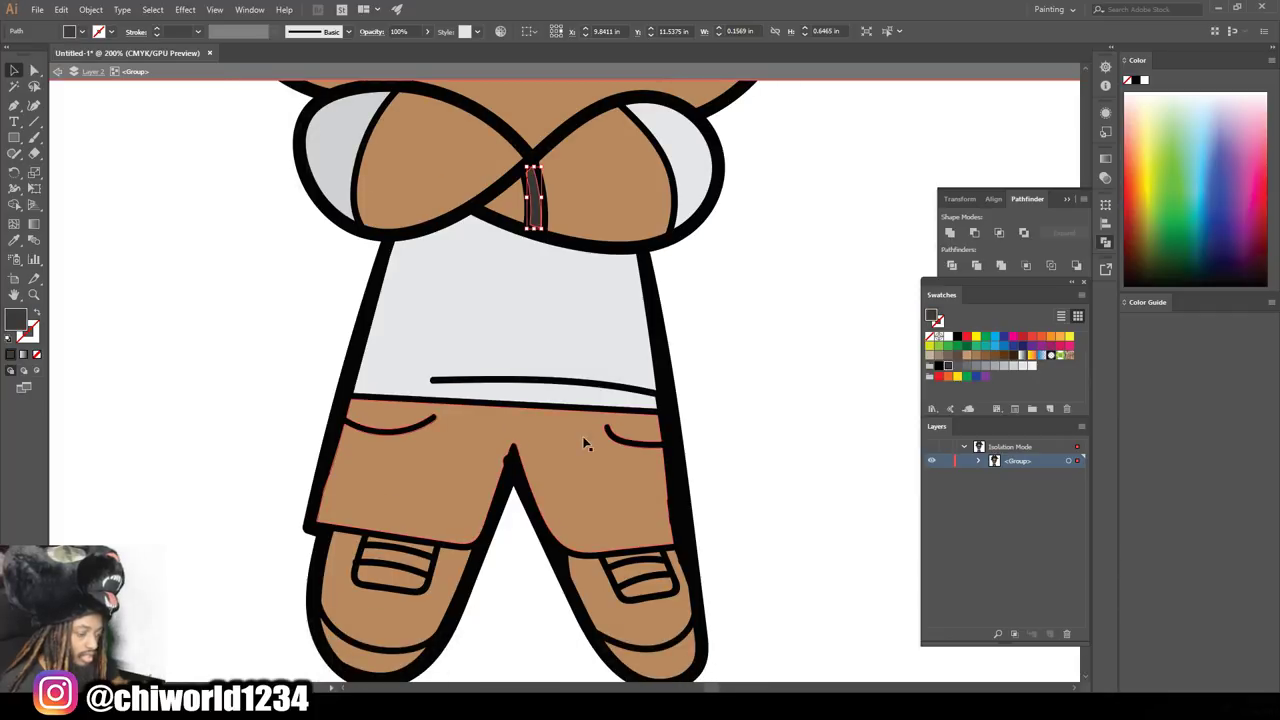
Colour the shorts a muted slate blue-grey, toned down in the Color Picker.
{"action": "left_click", "coordinate": [995, 338]}
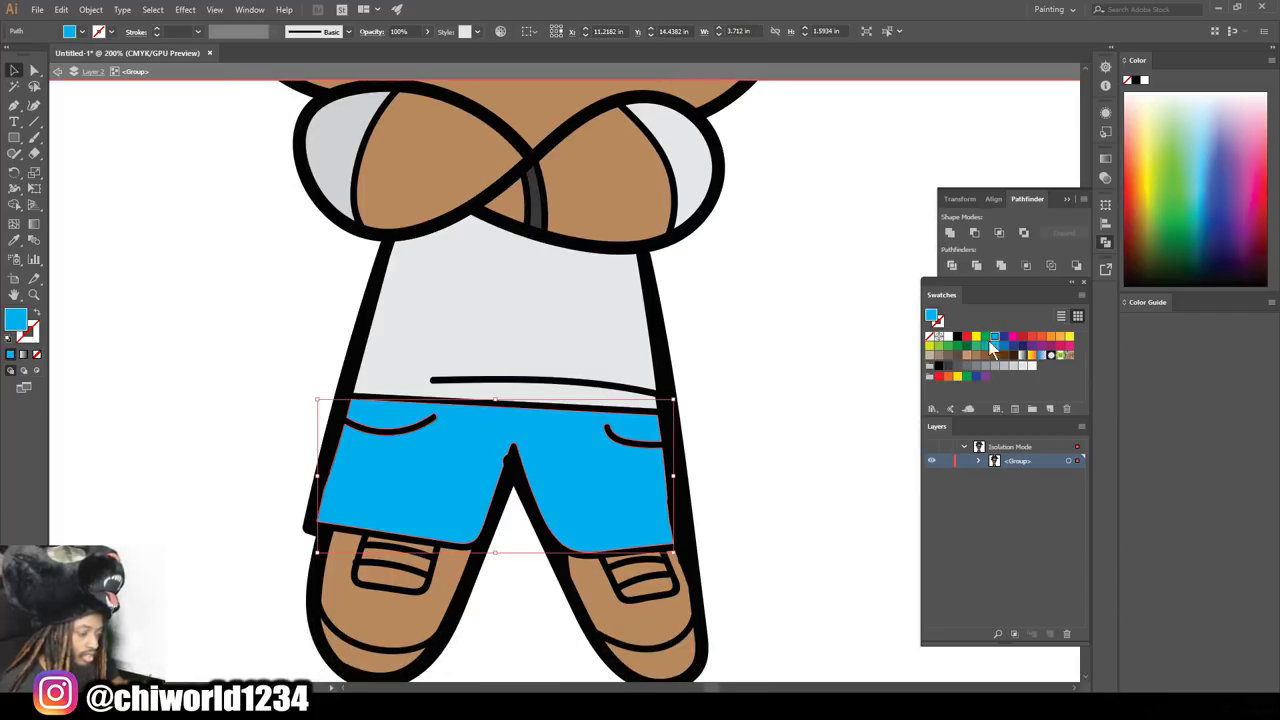
{"action": "double_click", "coordinate": [15, 318]}
{"action": "left_click_drag", "start_coordinate": [880, 590], "coordinate": [887, 578]}
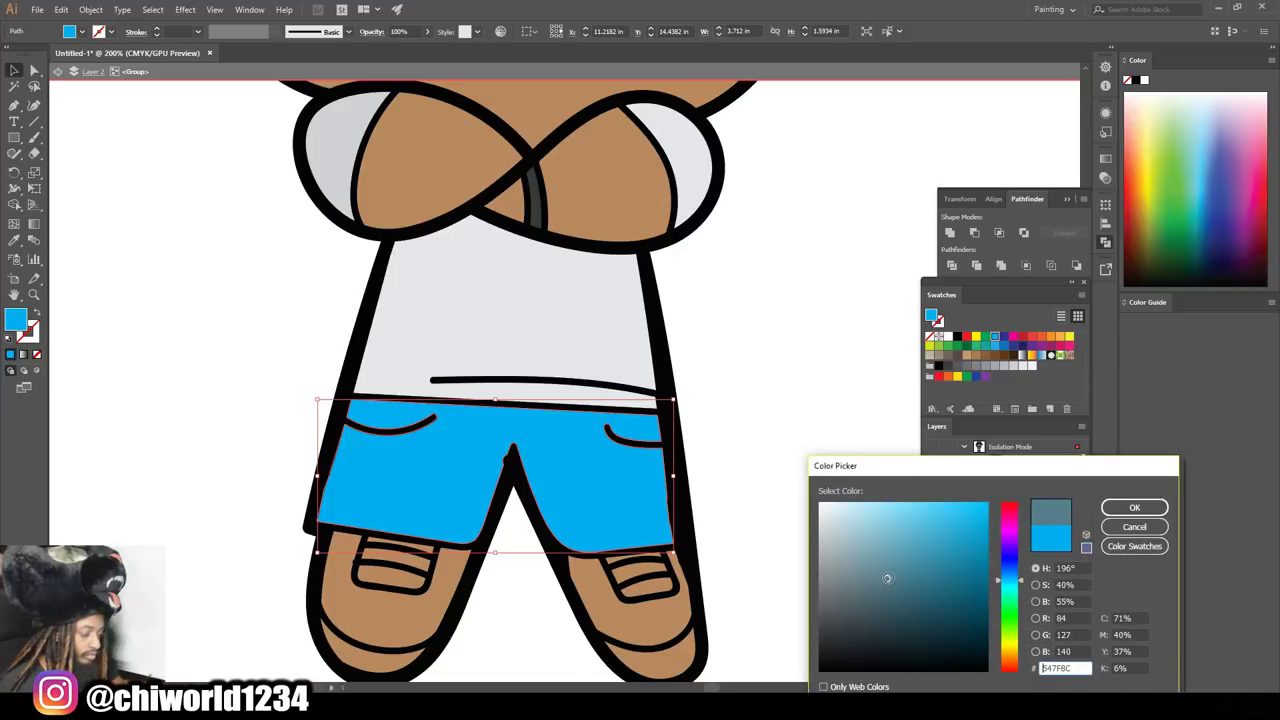
{"action": "left_click", "coordinate": [1155, 509]}
{"action": "scroll", "coordinate": [769, 415], "scroll_direction": "down", "scroll_amount": 2}
{"action": "left_click", "coordinate": [762, 403]}
Fill both sneakers red.
{"action": "left_click", "coordinate": [619, 518]}
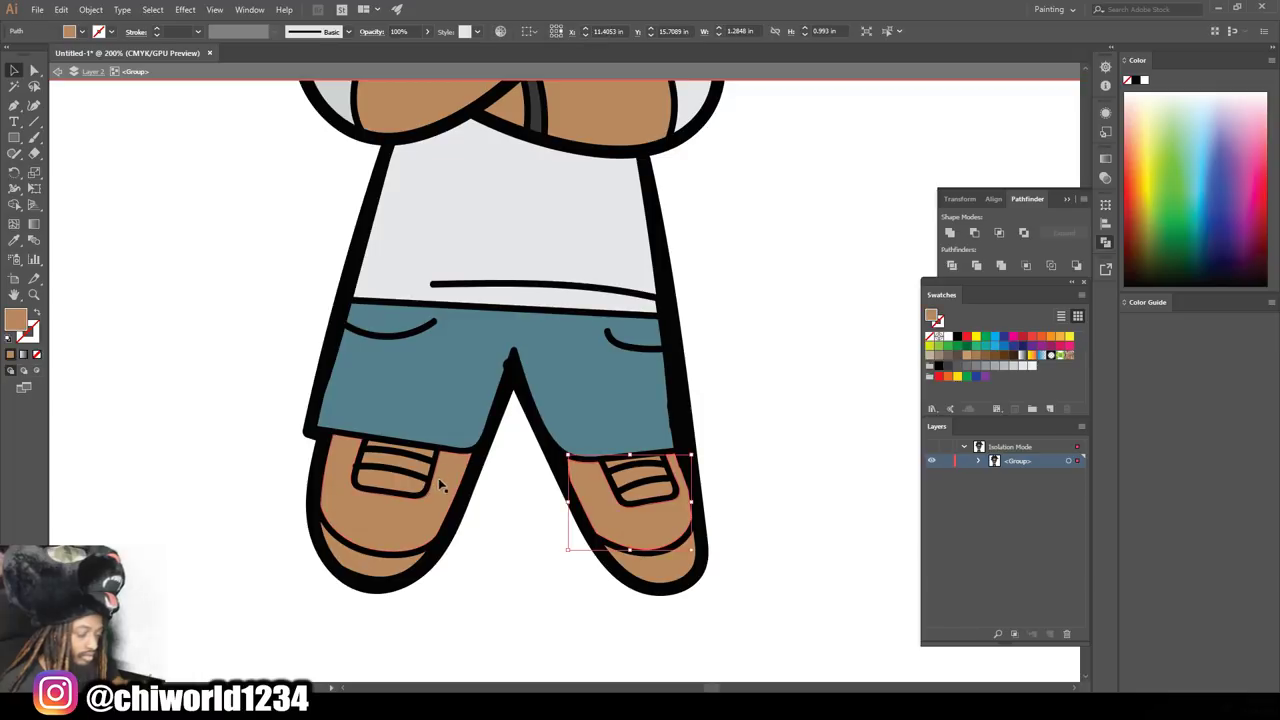
{"action": "left_click", "coordinate": [370, 530], "text": "shift"}
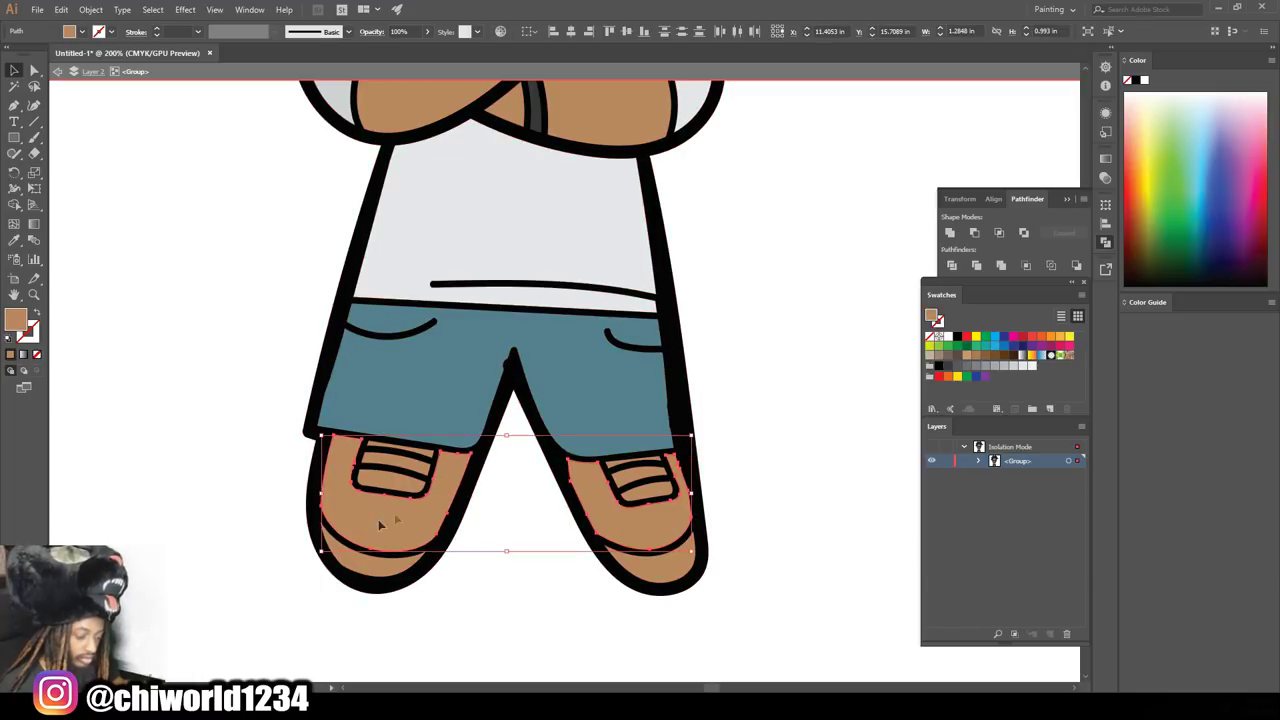
{"action": "left_click", "coordinate": [1023, 338]}
{"action": "left_click", "coordinate": [717, 494]}
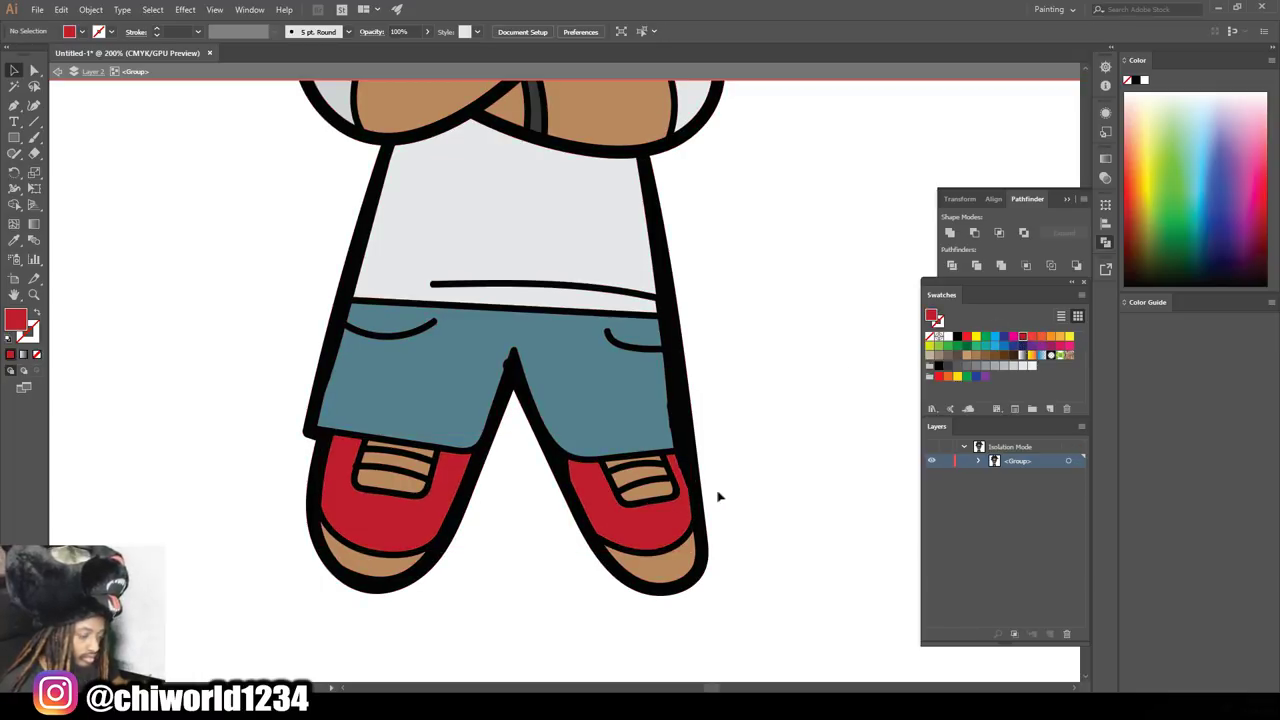
Fill both shoe soles and all the laces white, then deselect.
{"action": "left_click", "coordinate": [643, 568]}
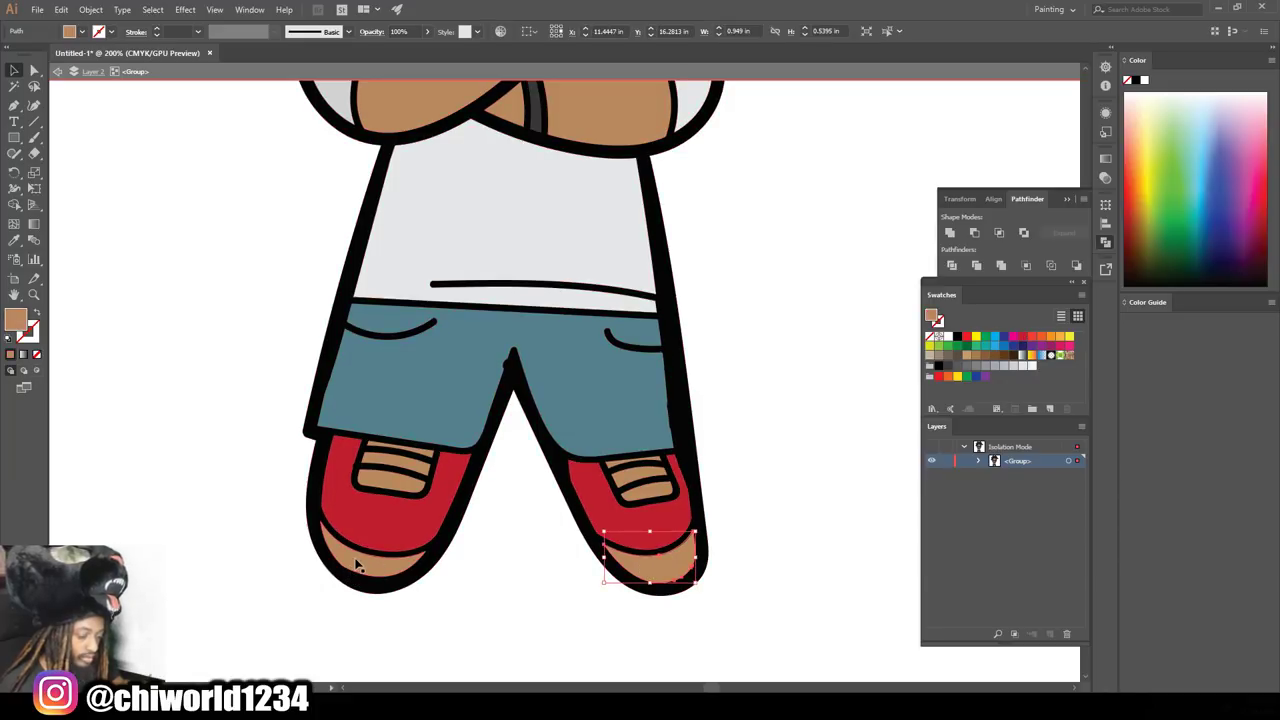
{"action": "left_click", "coordinate": [360, 566], "text": "shift"}
{"action": "left_click", "coordinate": [383, 484], "text": "shift"}
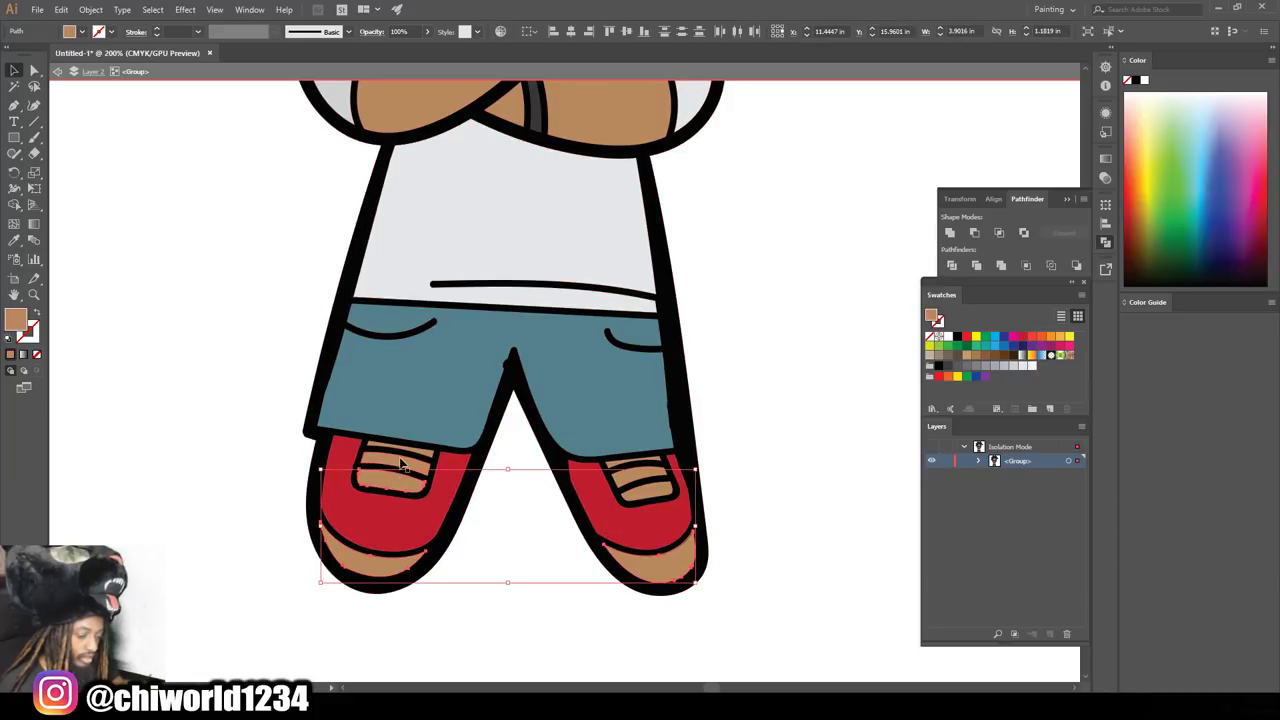
{"action": "left_click", "coordinate": [432, 458], "text": "shift"}
{"action": "left_click", "coordinate": [645, 489], "text": "shift"}
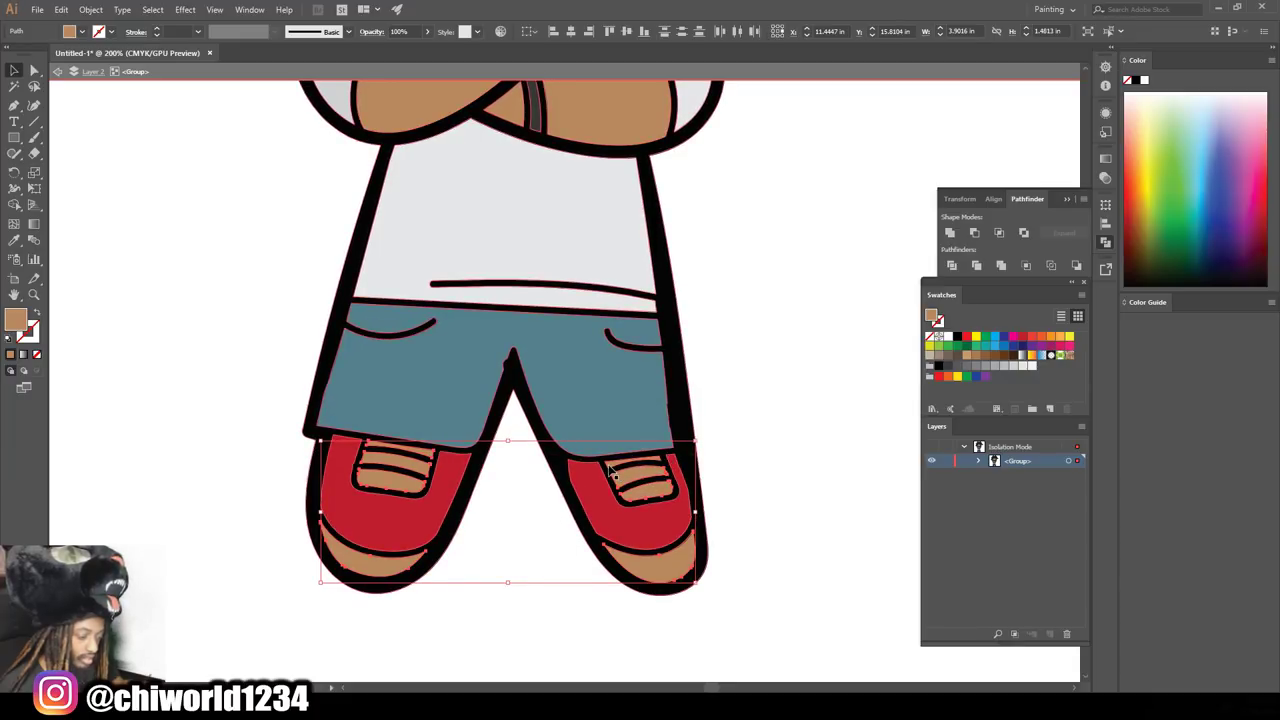
{"action": "left_click", "coordinate": [1022, 365]}
{"action": "left_click", "coordinate": [797, 347]}
{"action": "key", "text": "ctrl+minus"}
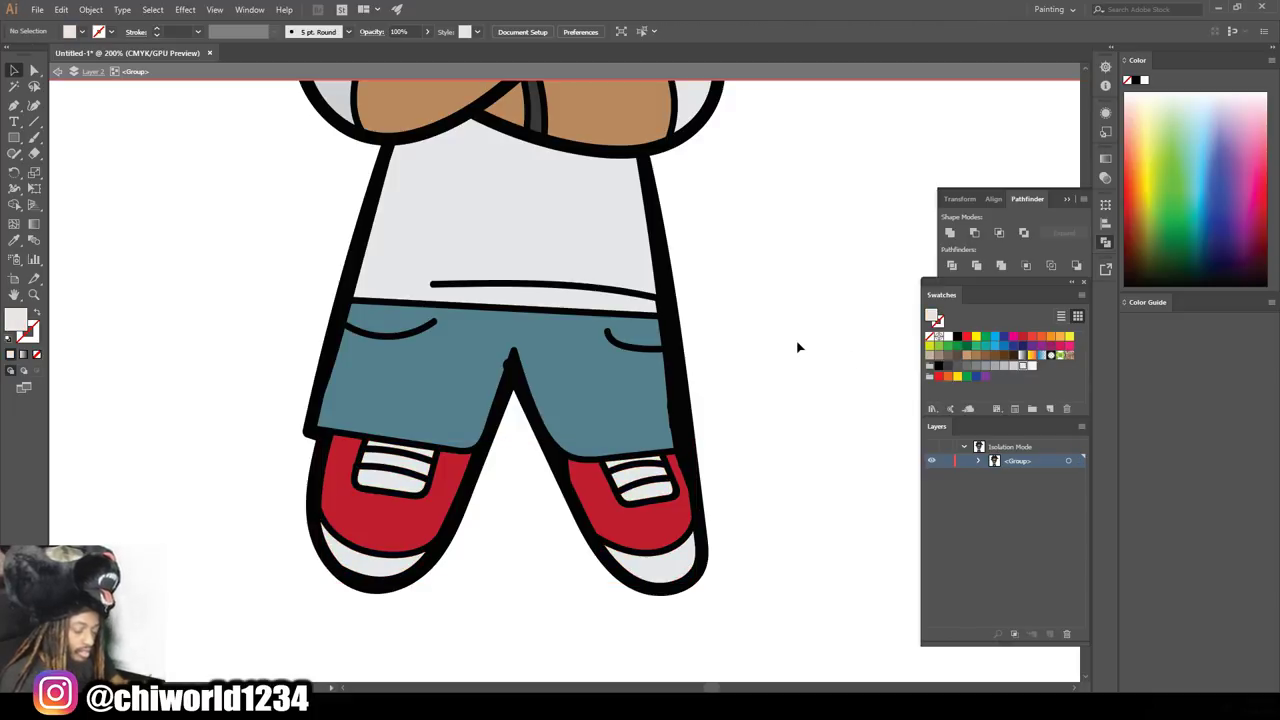
Zoom out until the whole fully coloured chibi fits in the window.
{"action": "key", "text": "ctrl+minus"}
{"action": "key", "text": "ctrl+minus"}
{"action": "key", "text": "ctrl+minus"}
{"action": "scroll", "coordinate": [793, 292], "scroll_direction": "up", "scroll_amount": 2}
{"action": "key", "text": "ctrl+minus"}
{"action": "key", "text": "ctrl+plus"}
{"action": "key", "text": "ctrl+plus"}
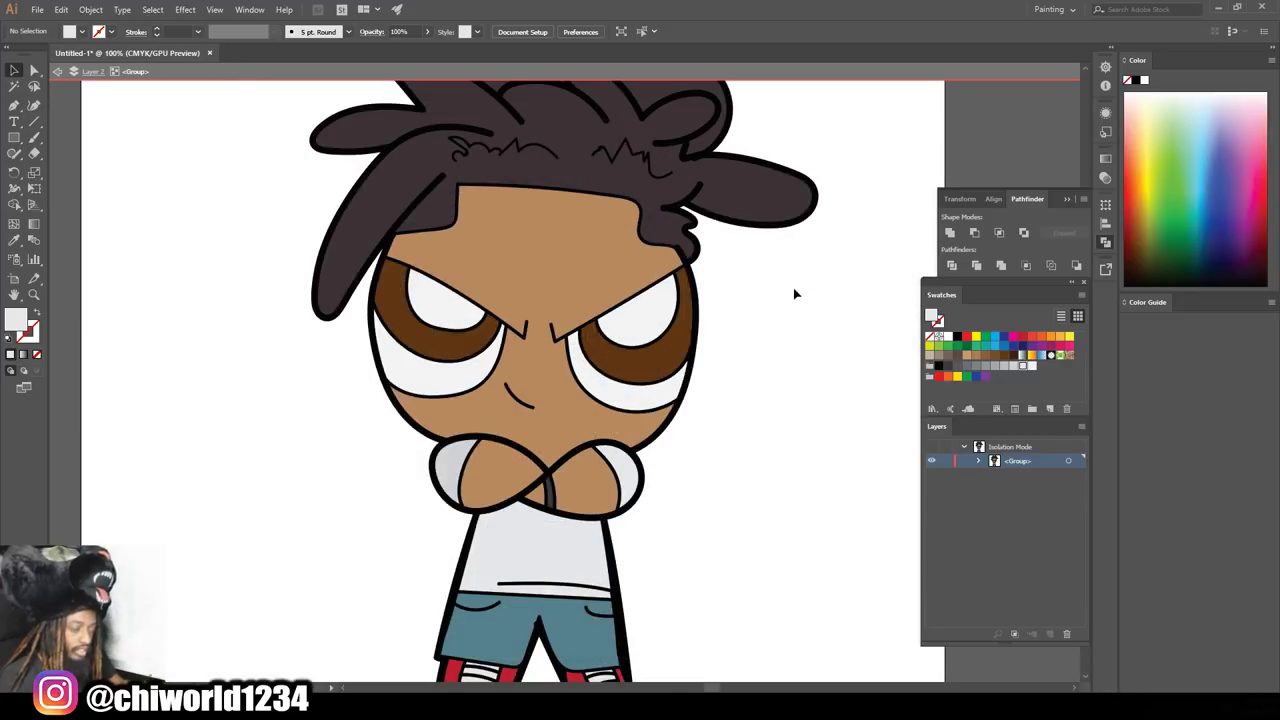
{"action": "key", "text": "ctrl+minus"}
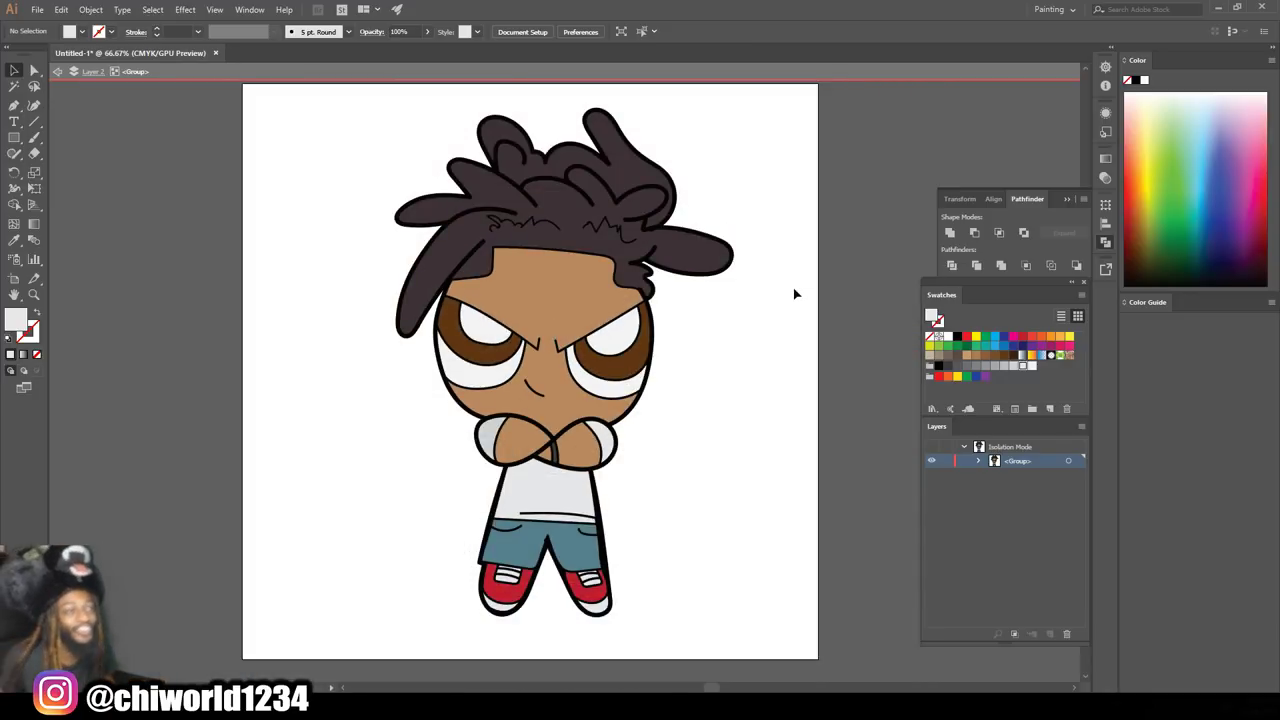